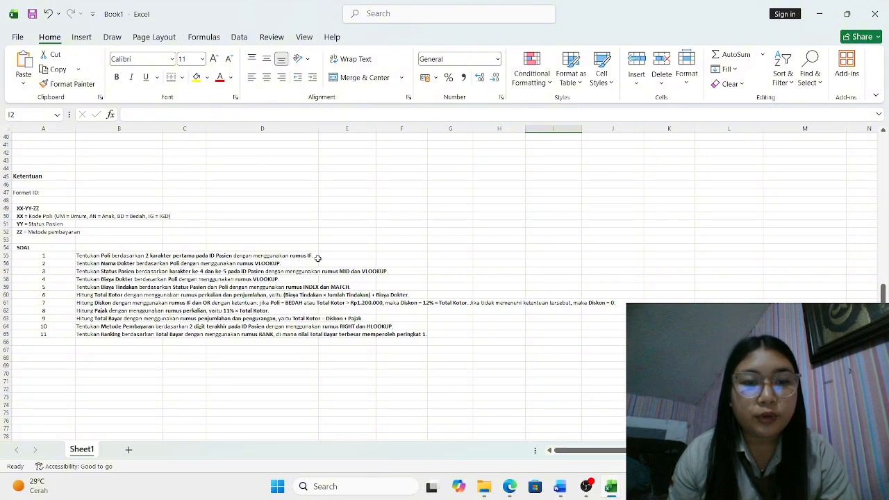
- Begin an IF formula in C7 that returns "UMUM" when the first 2 characters of B7, taken with LEFT, equal "UM"
scroll(317, 257, up, 12)
click(195, 193)
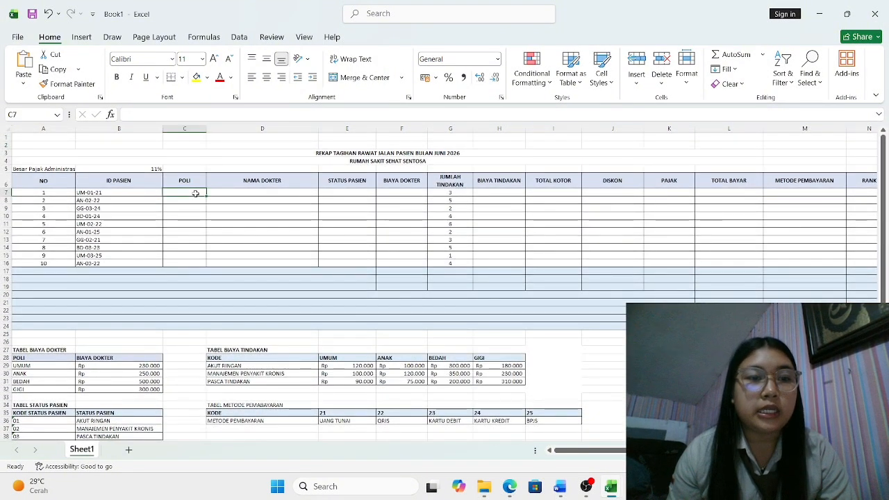
text(=IF)
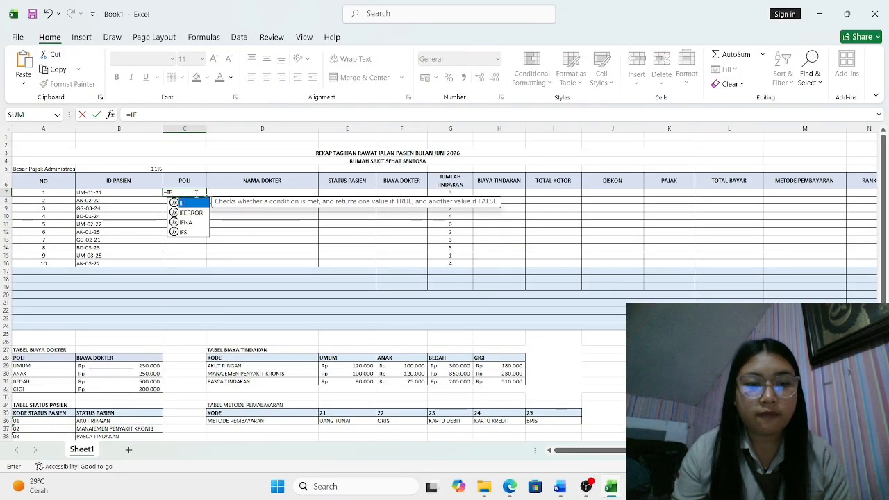
text((L)
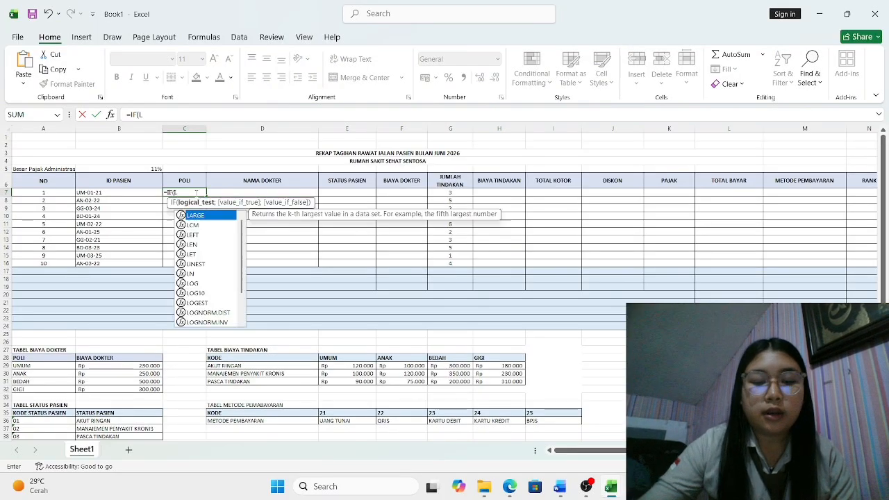
text(EFT)
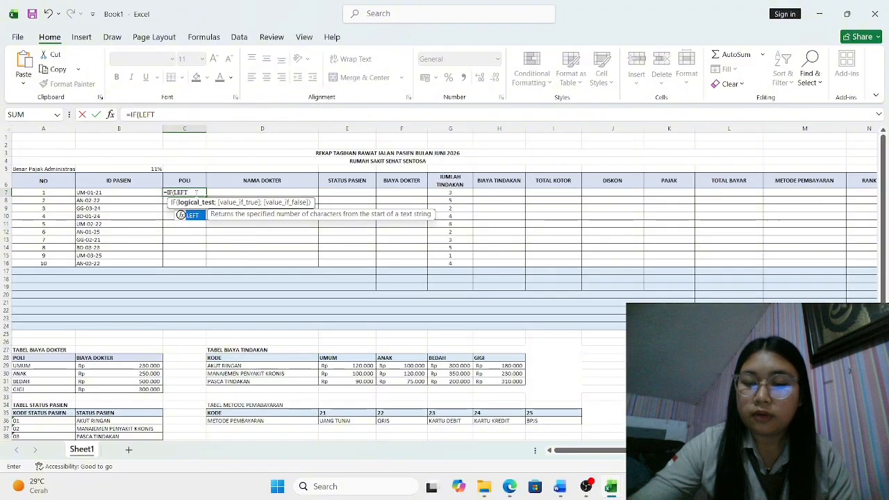
text(()
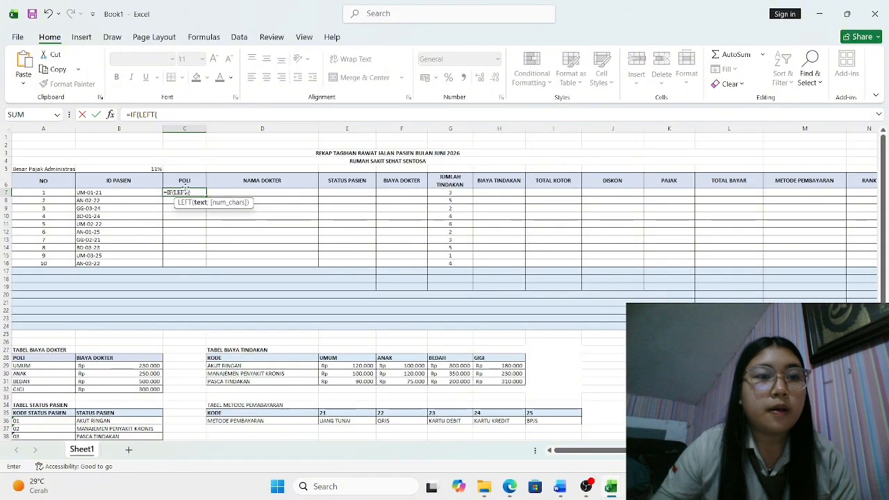
click(132, 193)
text(;2)
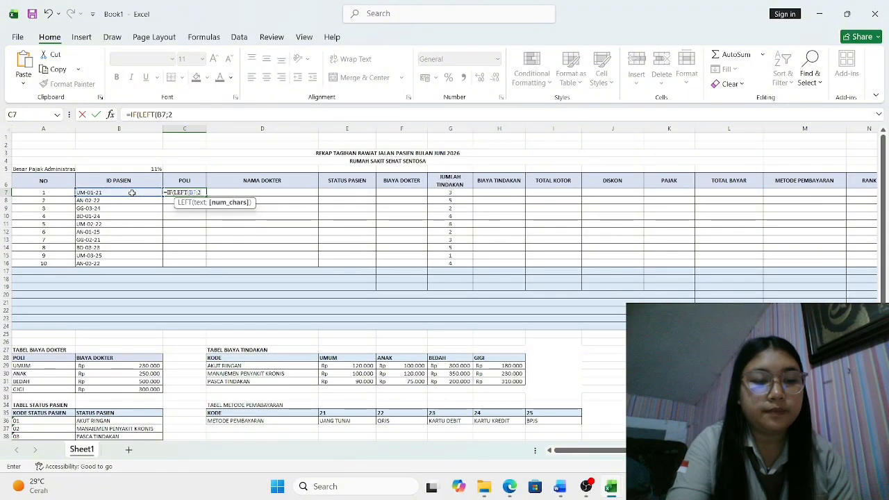
text())
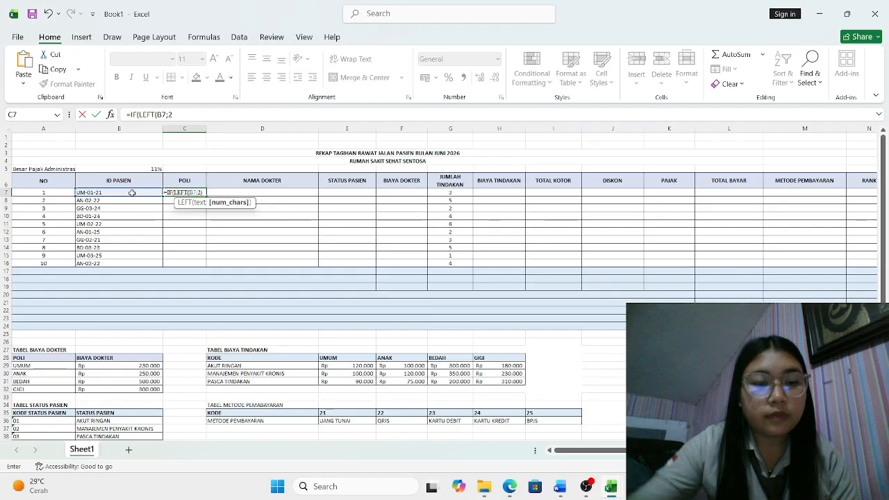
text(="U)
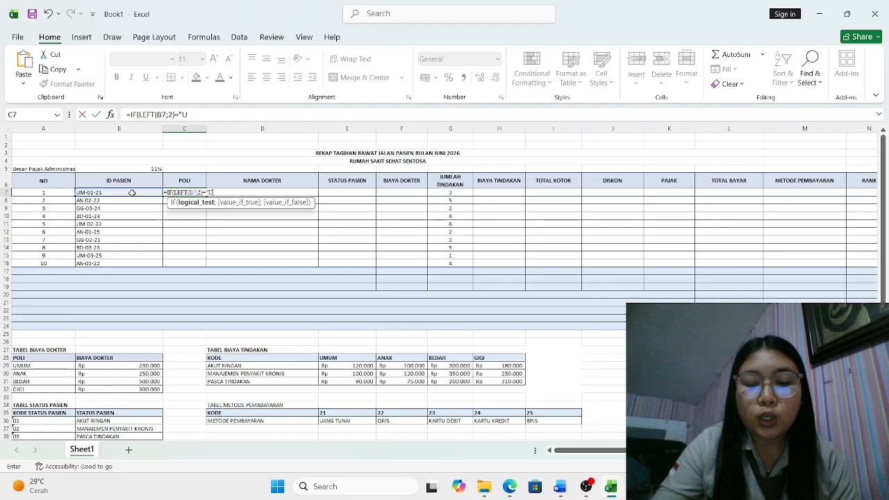
text(M";)
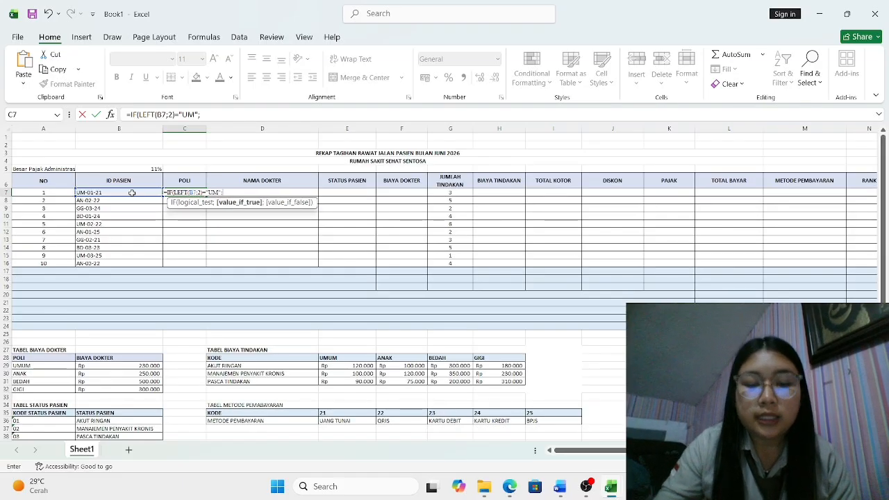
text("UMUM)
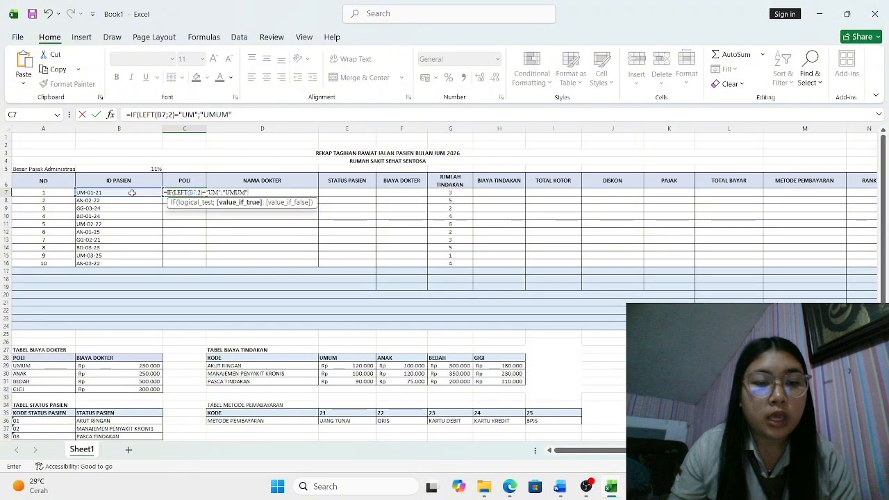
- Nest a second IF in the C7 formula that returns "ANAK" when LEFT(B7;2) equals "AN"
text(";I)
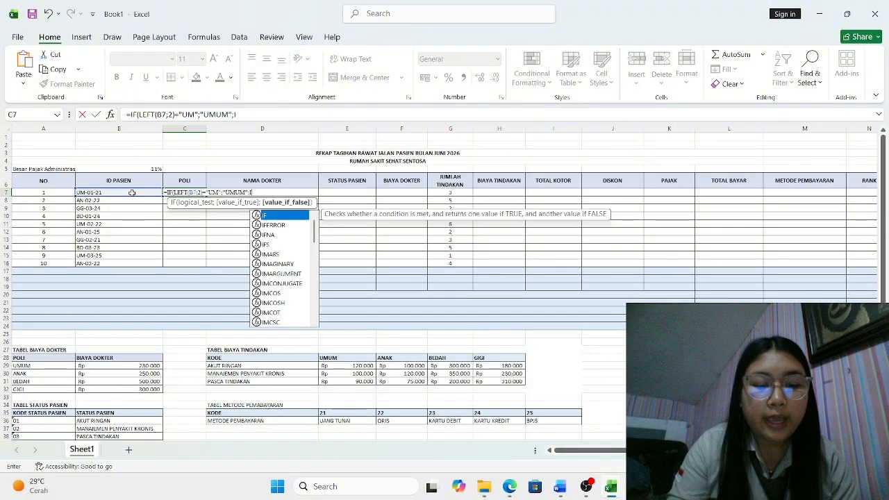
text(F(LEFT)
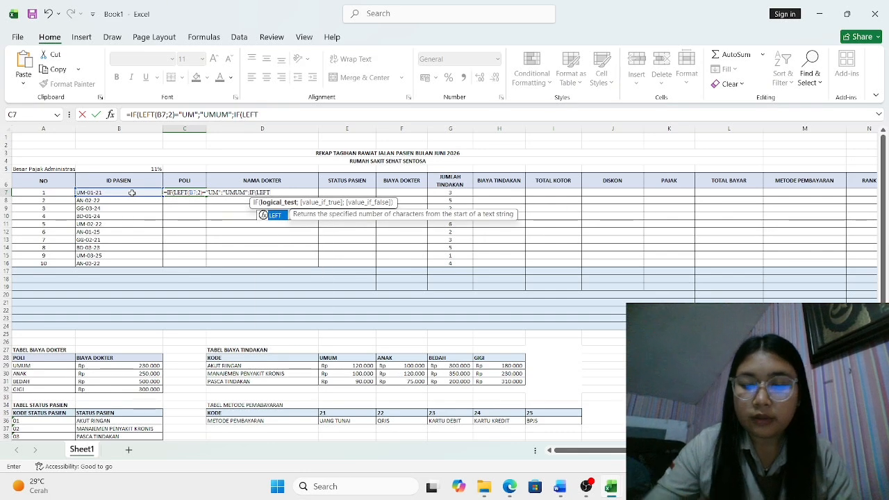
text(()
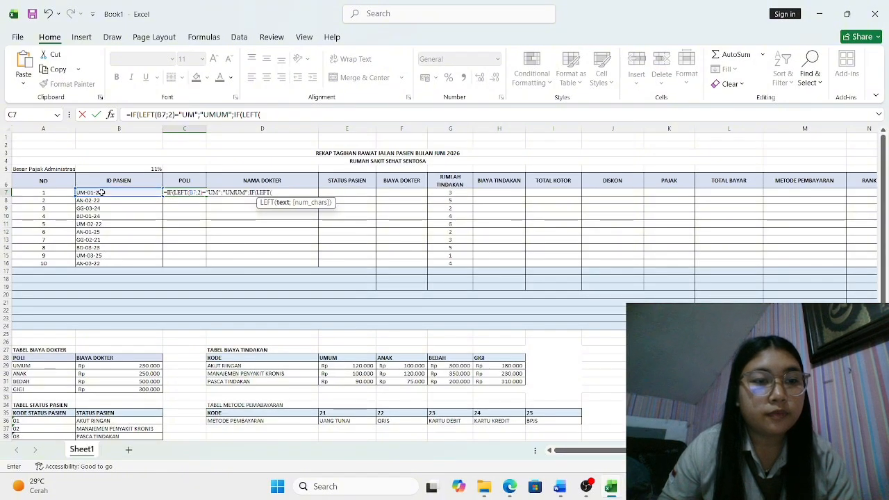
click(100, 192)
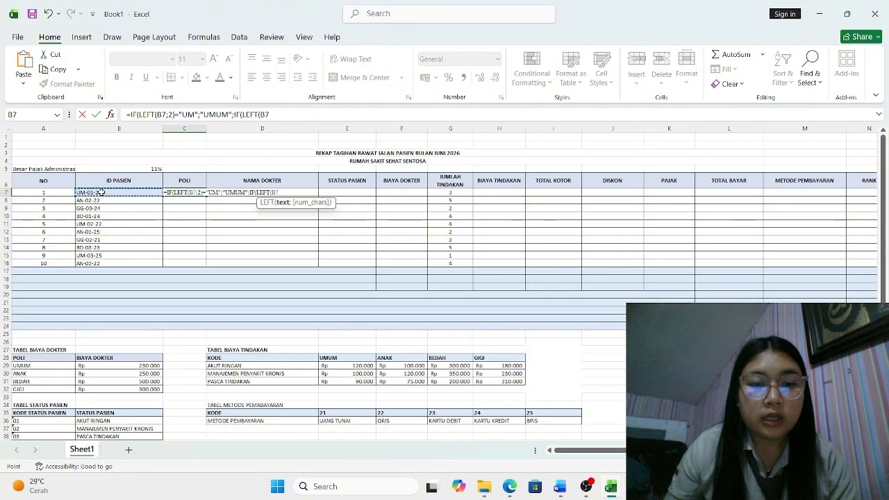
text(;)
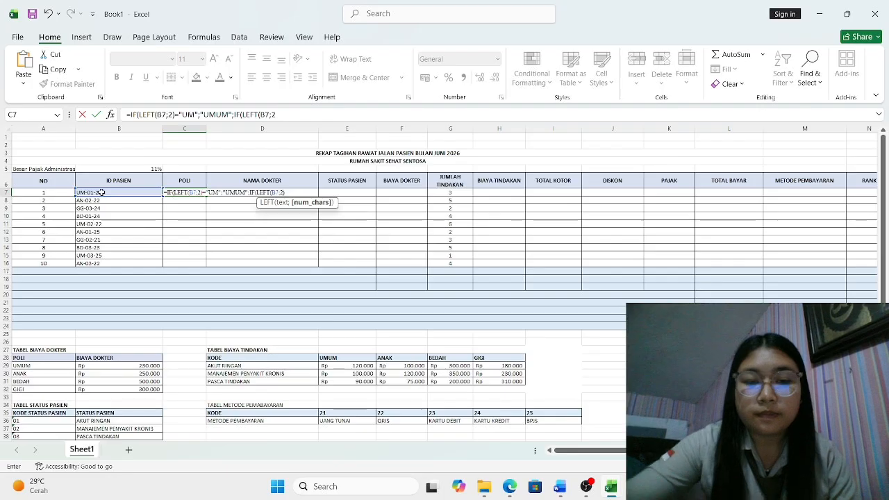
text(2)=")
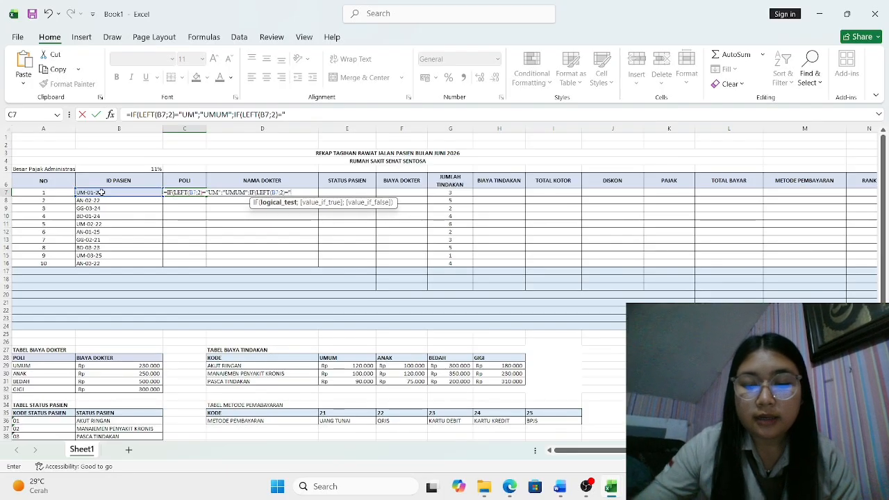
text(AN")
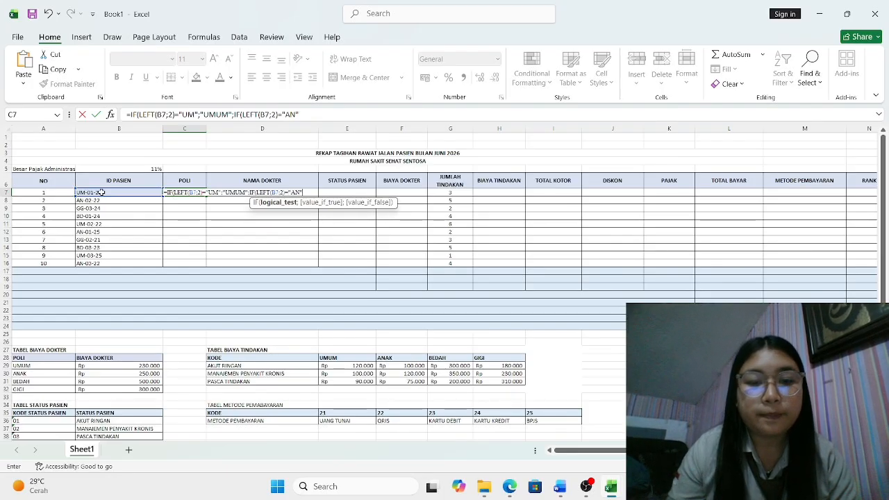
text(;")
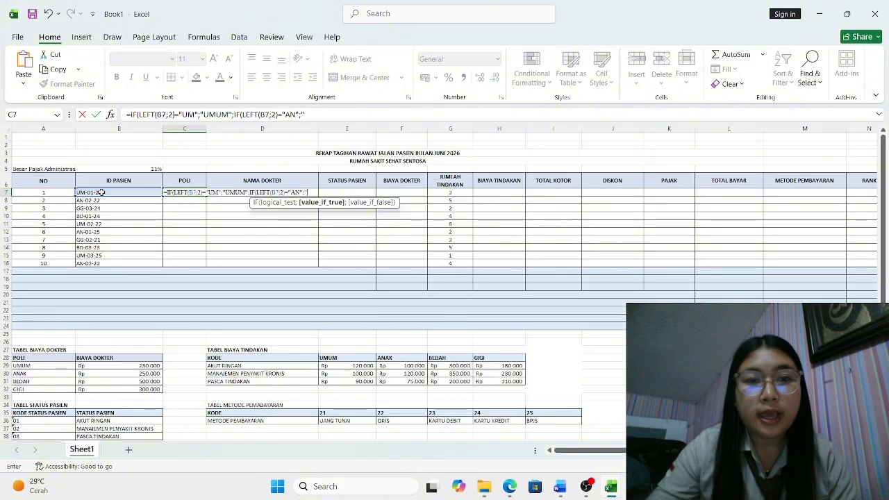
text(ANAK")
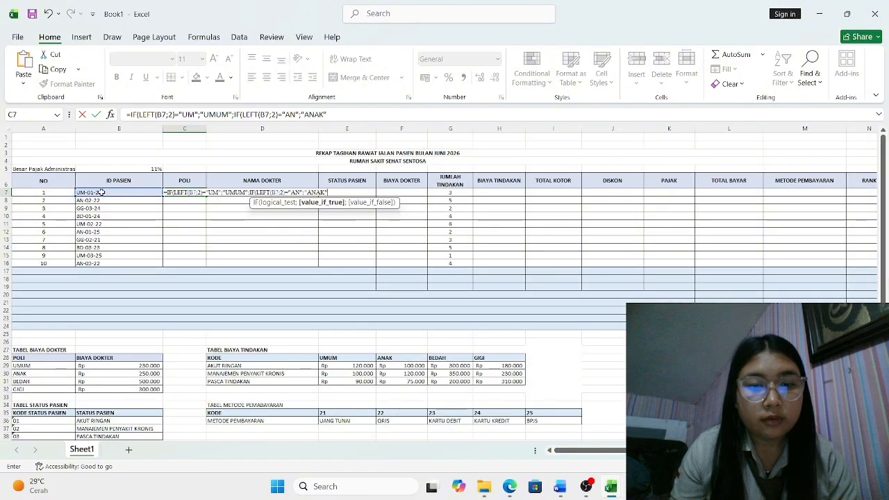
- Nest a third IF in the C7 formula that returns "BEDAH" when LEFT(B7;2) equals "BD"
text(;IF)
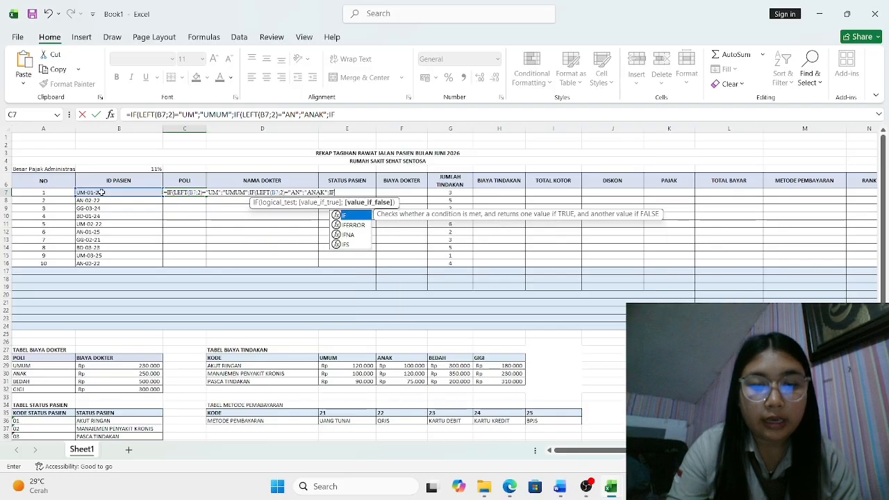
text((LE)
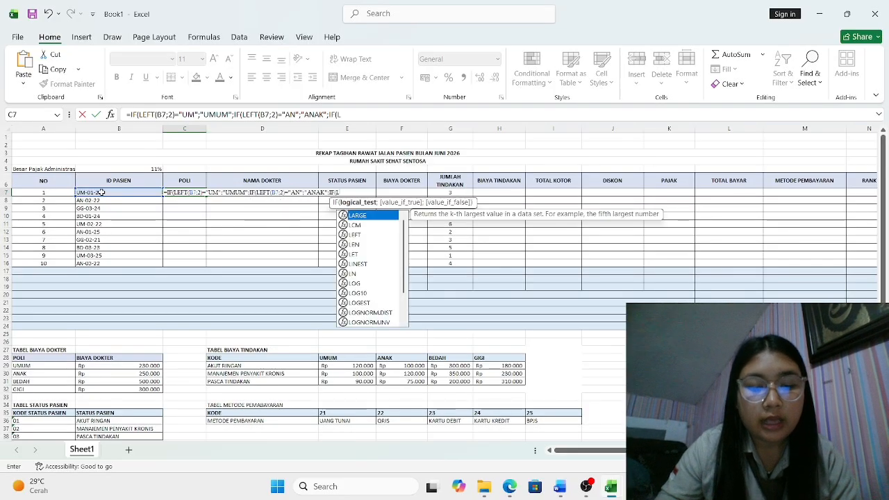
text(FT)
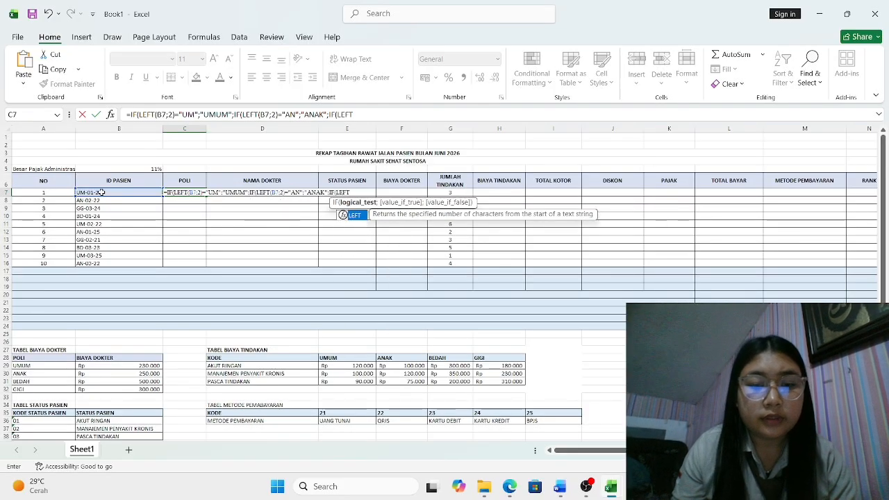
text(()
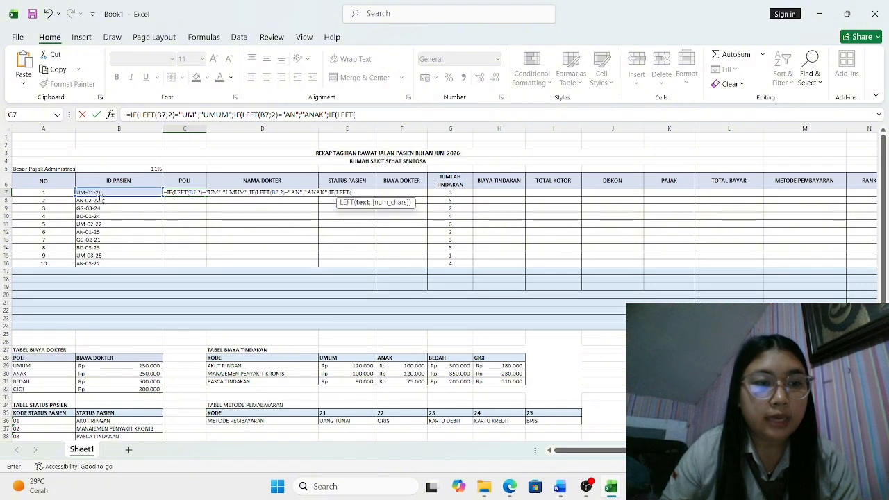
click(100, 193)
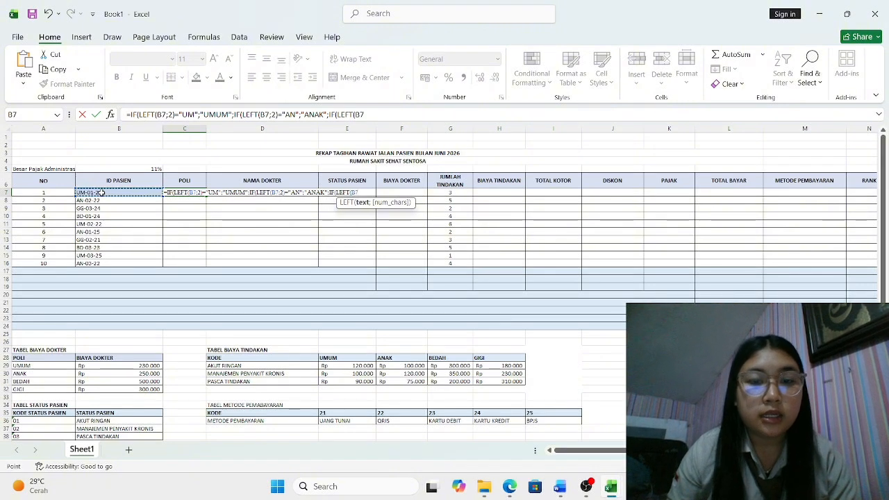
text(;)
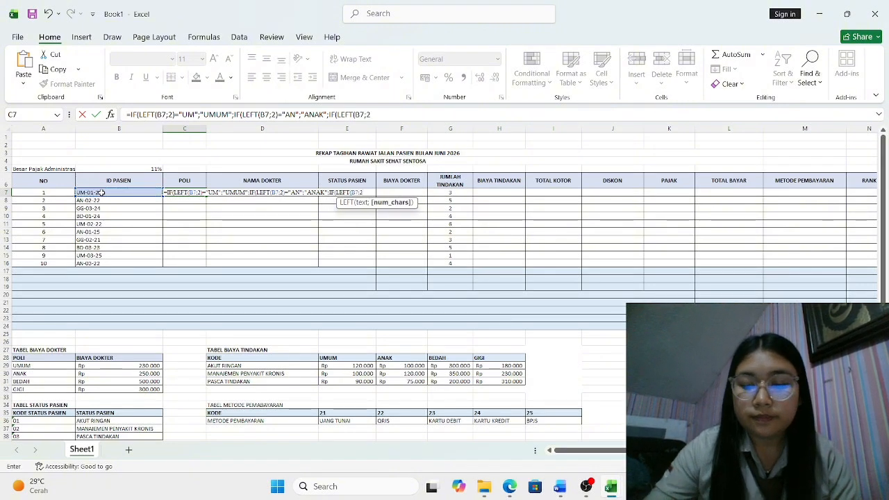
text(2)=)
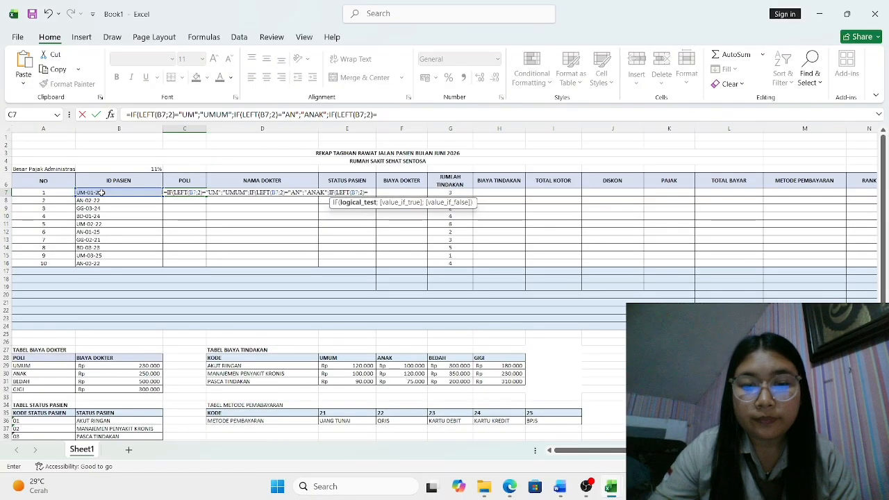
text("BD)
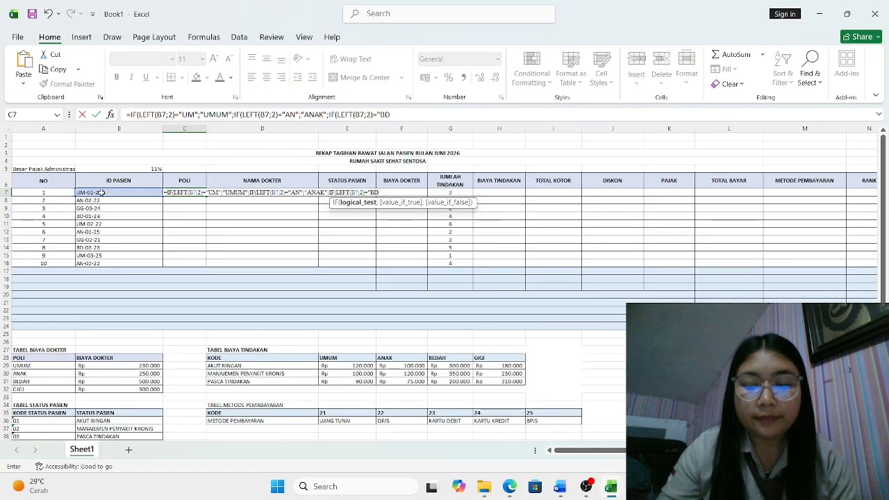
text(";)
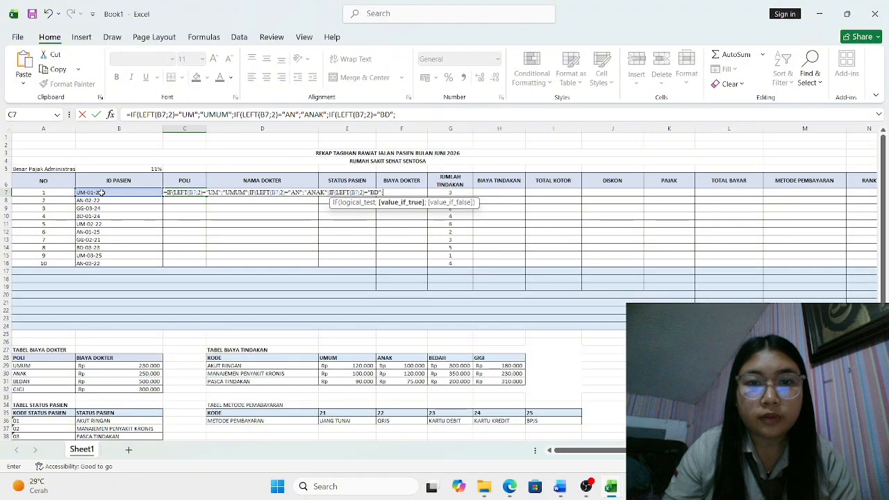
text("B)
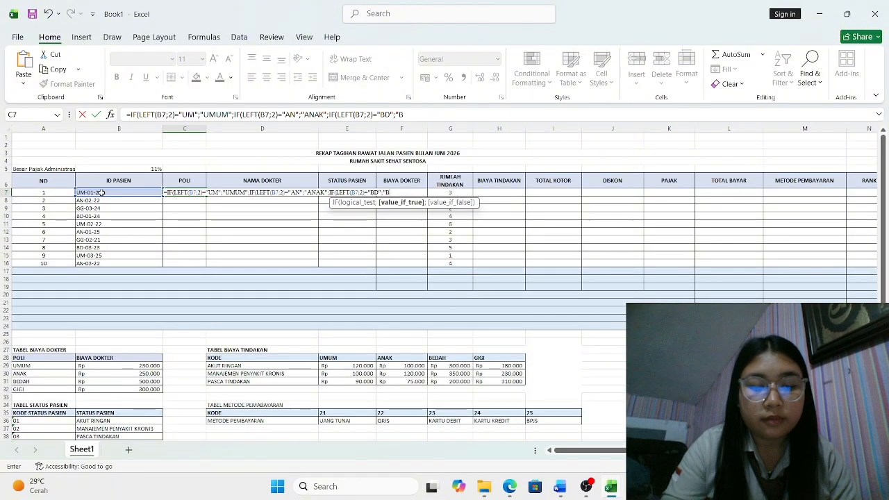
text(EDAH")
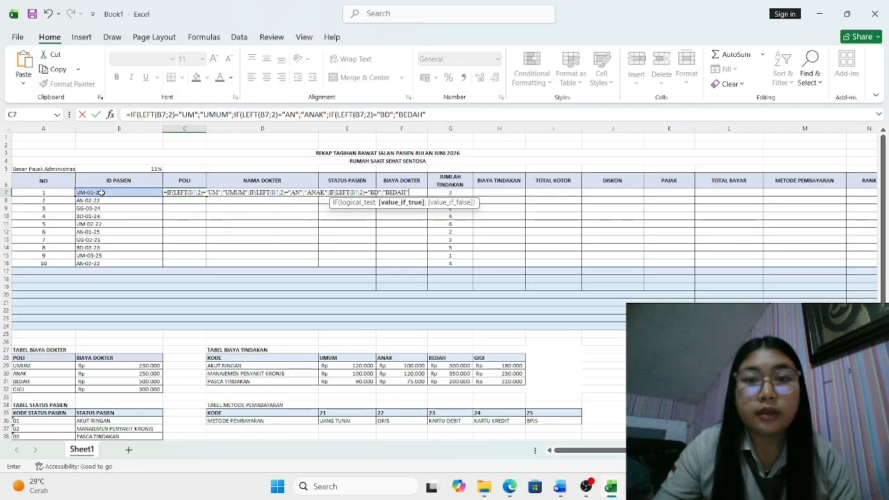
- Add "GIGI" as the final value-if-false, close all three IFs and enter the formula in C7
text(;)
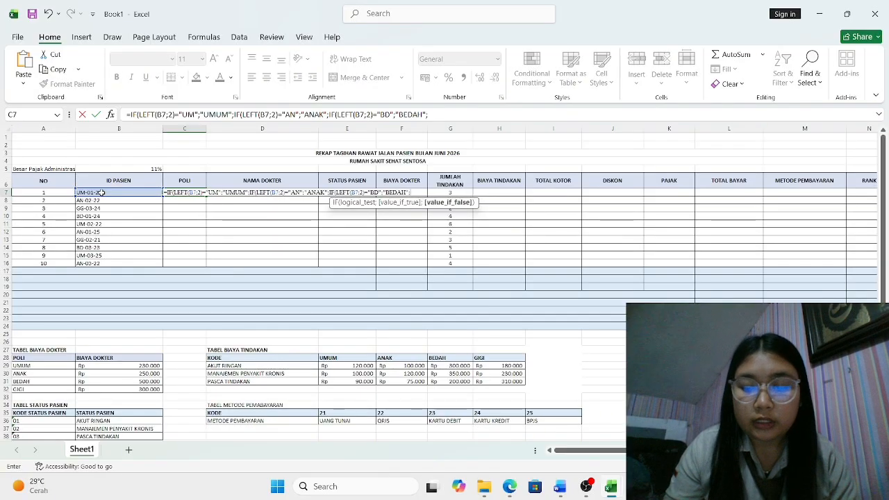
text(")
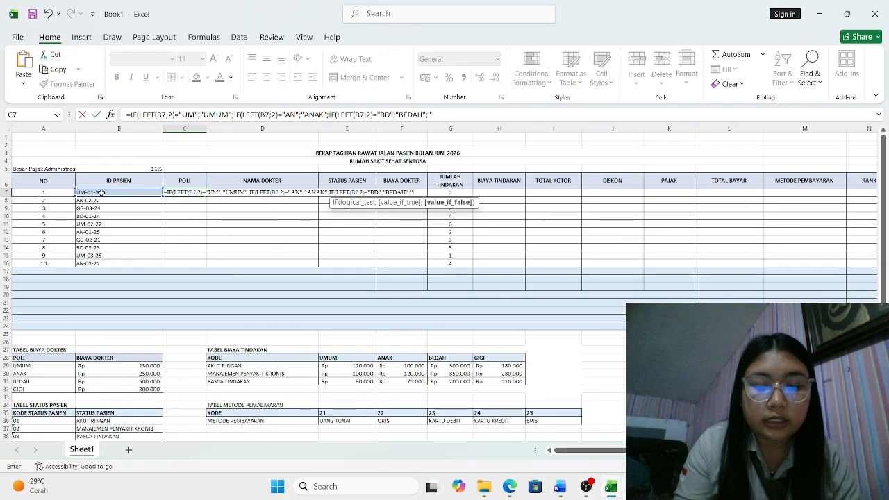
text(GIGI)
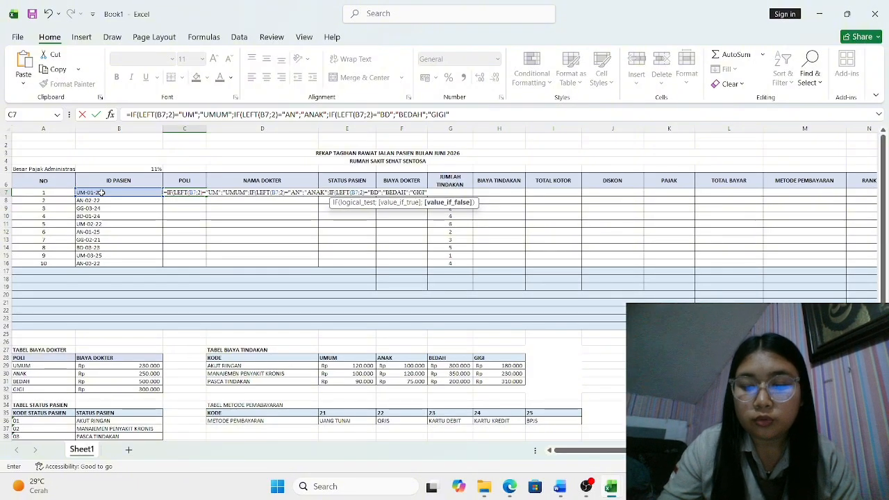
text("))))
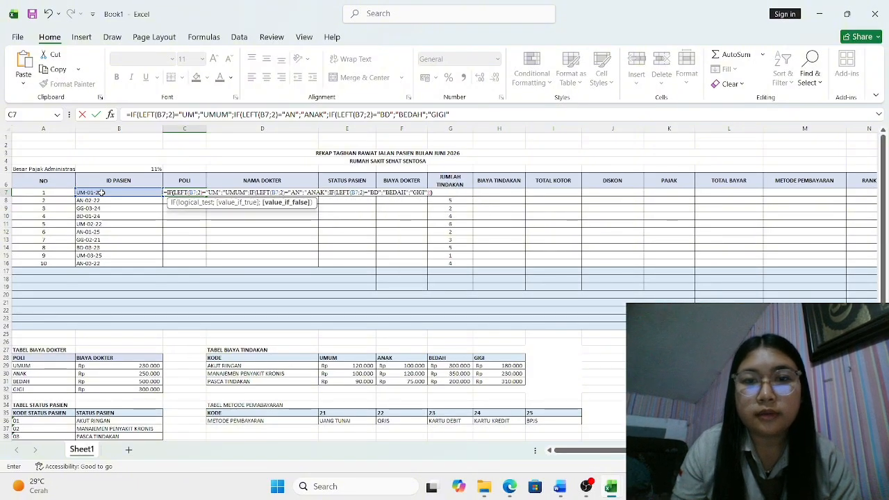
key(Return)
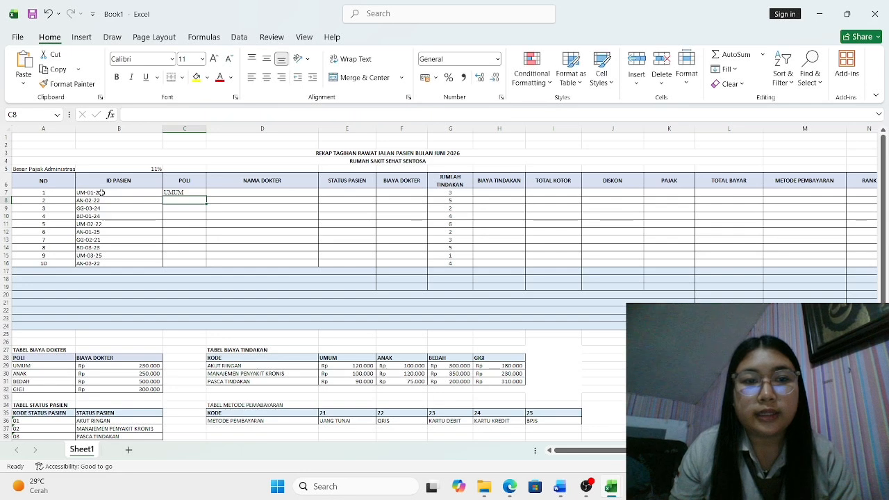
- Fill the POLI formula in C7 down through C16
click(201, 192)
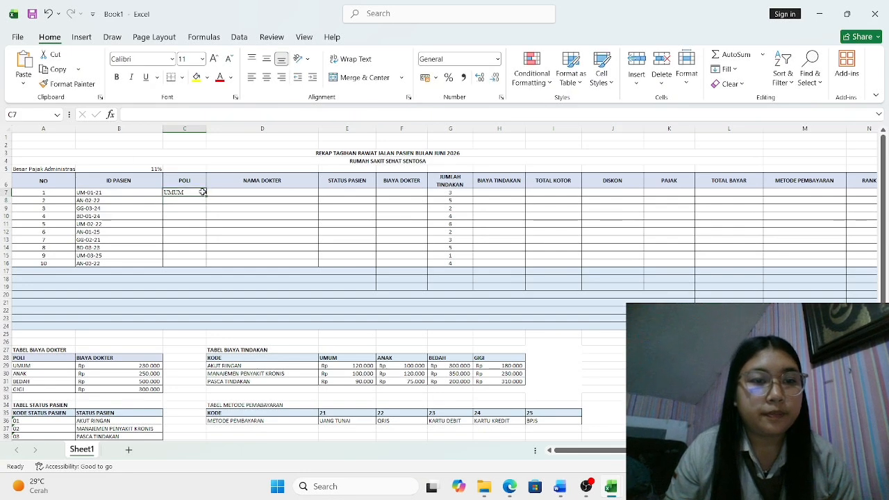
drag(206, 196, 208, 265)
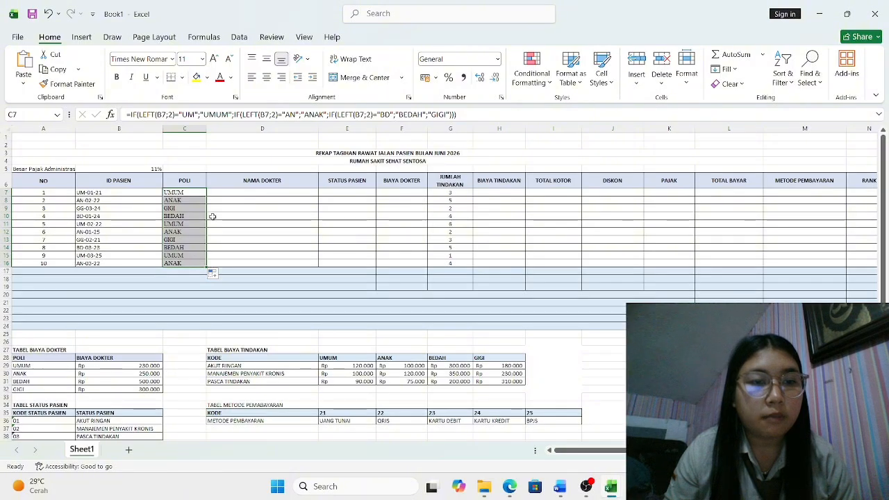
- Review the SOAL instructions below the tables for how to determine the NAMA DOKTER column
click(224, 192)
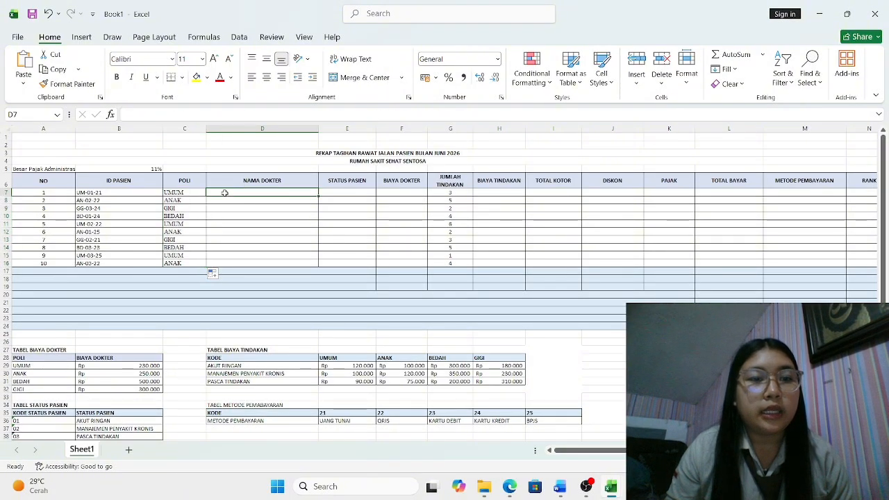
scroll(224, 192, down, 2)
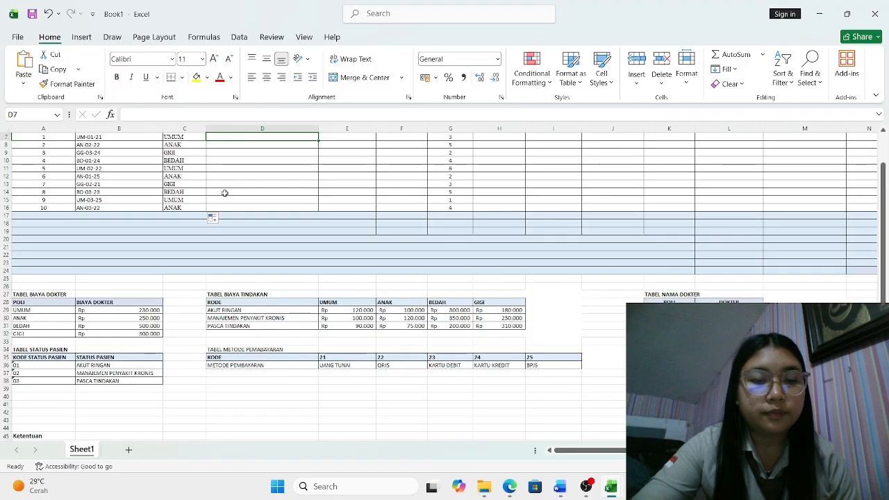
scroll(224, 192, down, 5)
scroll(224, 192, down, 7)
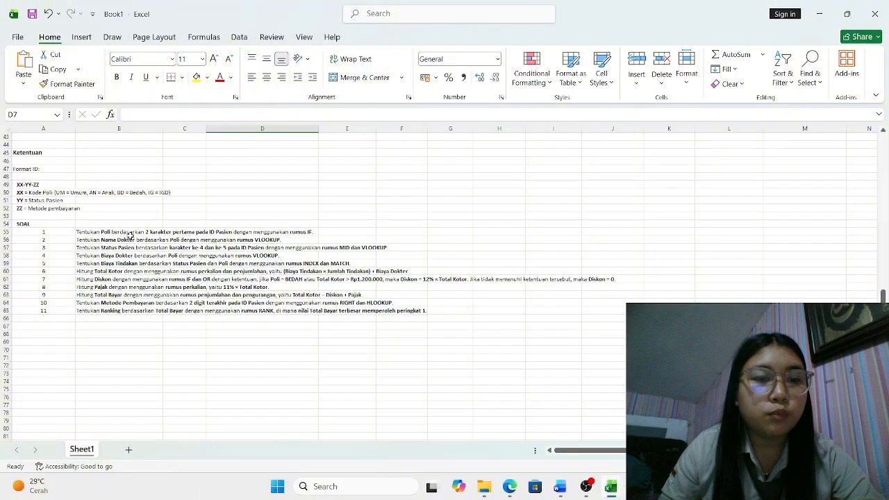
scroll(278, 254, up, 14)
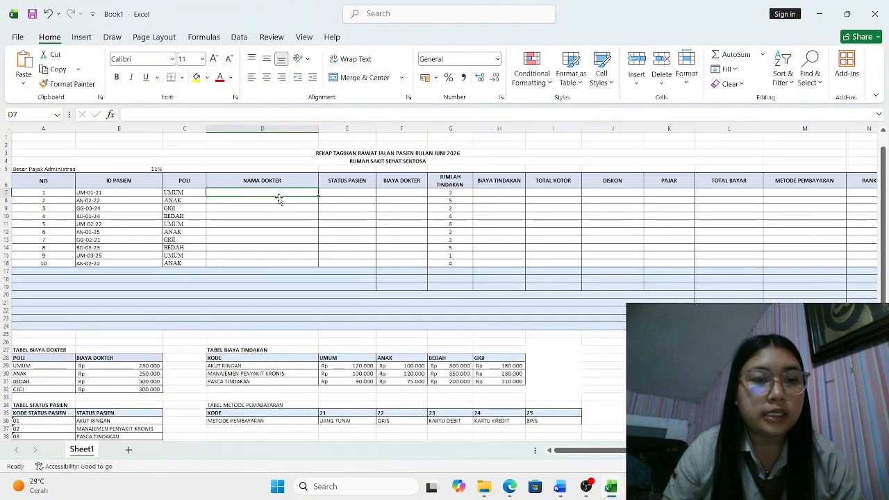
double_click(280, 196)
scroll(303, 209, down, 2)
scroll(303, 209, up, 1)
scroll(303, 209, down, 12)
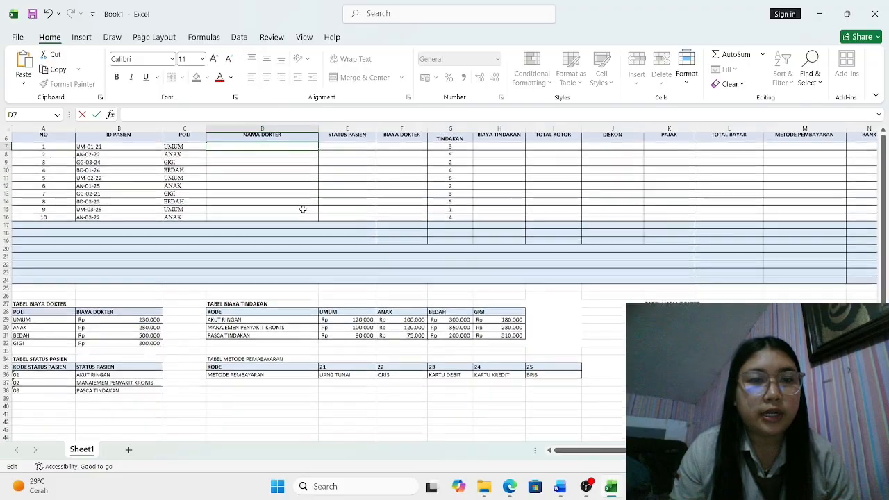
scroll(303, 209, down, 1)
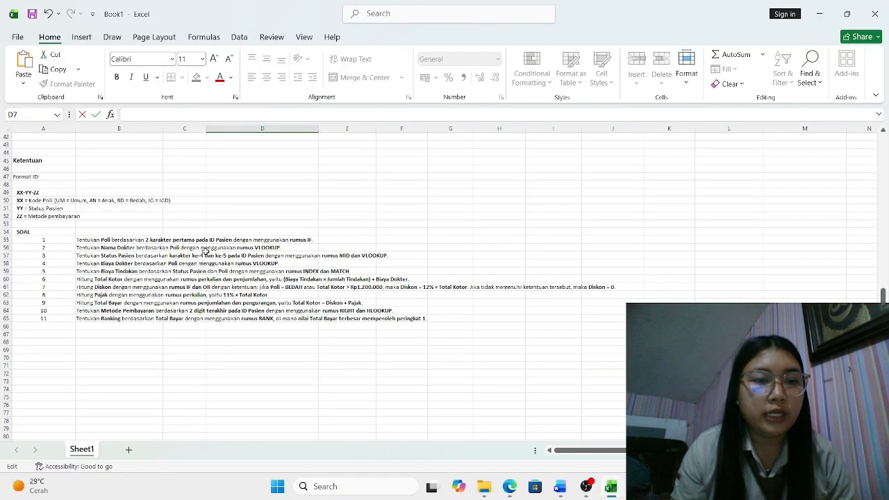
scroll(256, 250, up, 14)
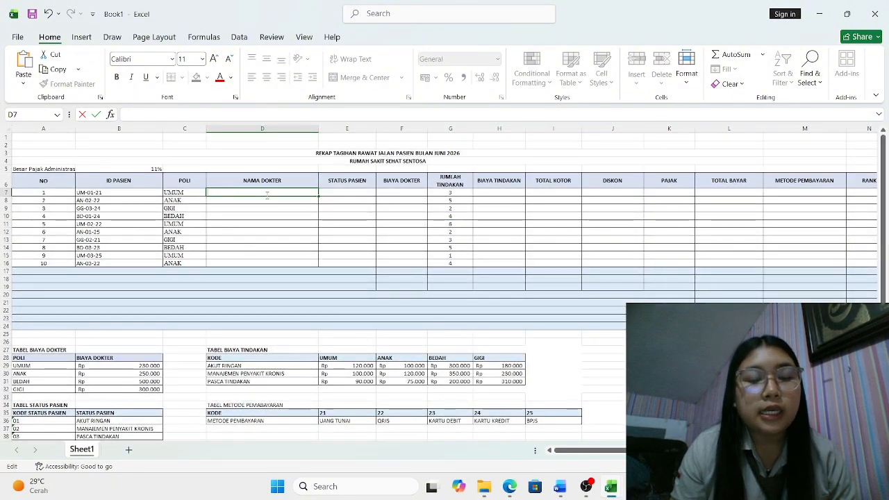
- Begin a VLOOKUP formula in D7 that looks up C7 in TABEL NAMA DOKTER, using the absolute range $K$29:$L$32
text(=V)
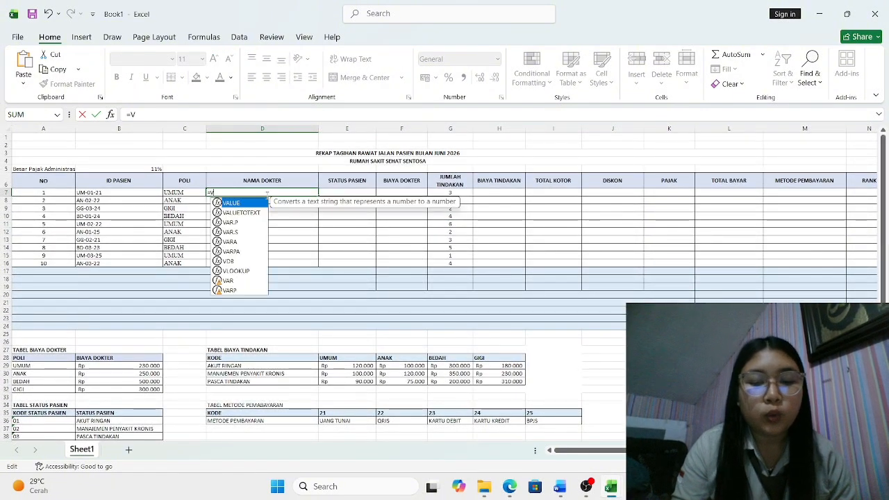
text(LOOKUP()
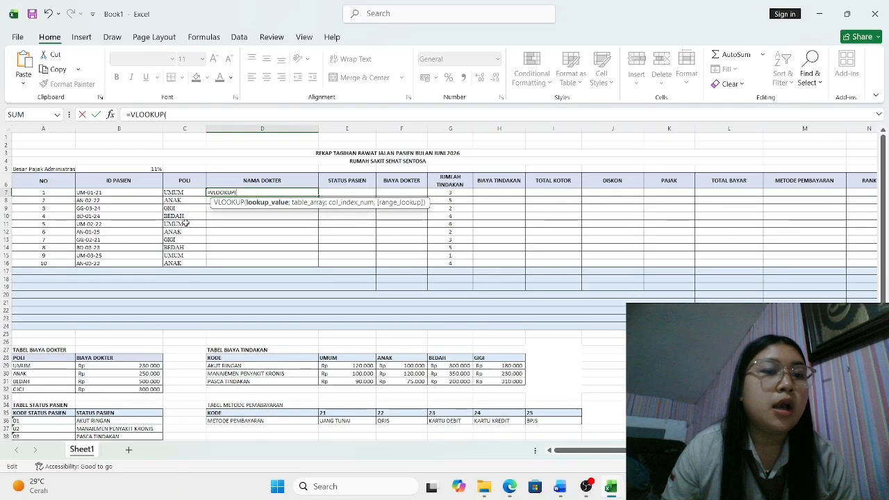
click(186, 194)
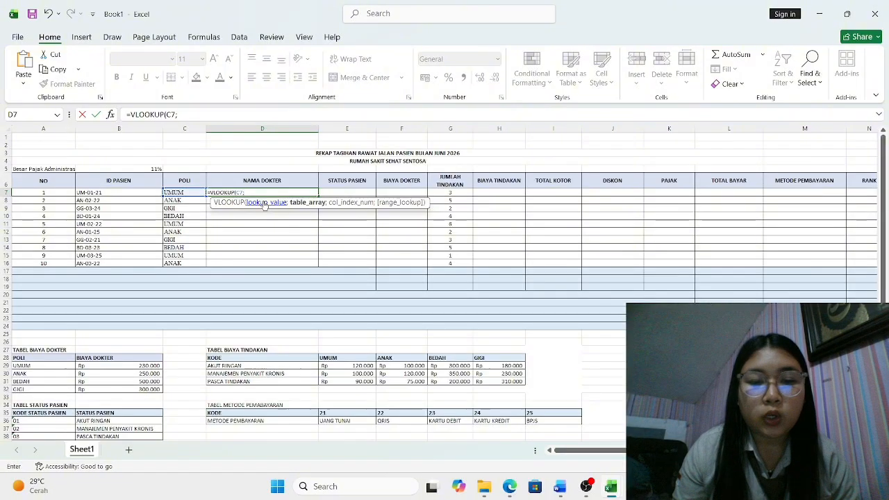
text(;)
scroll(324, 242, down, 6)
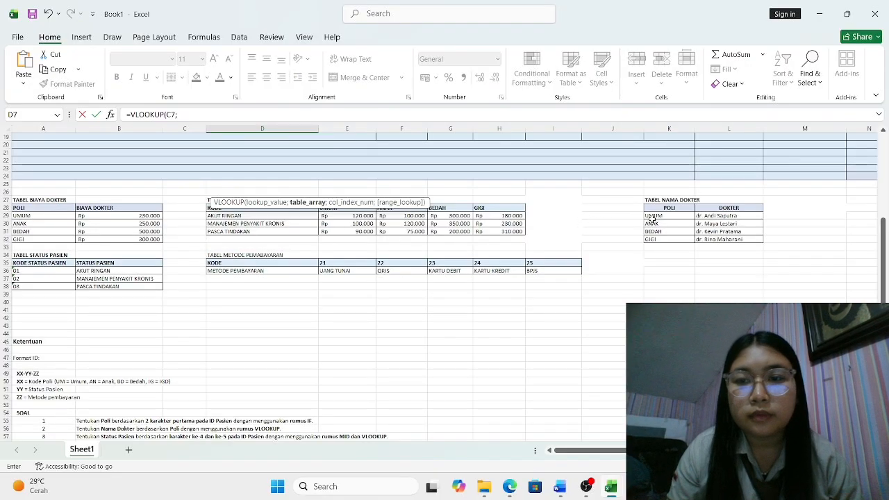
drag(651, 216, 729, 239)
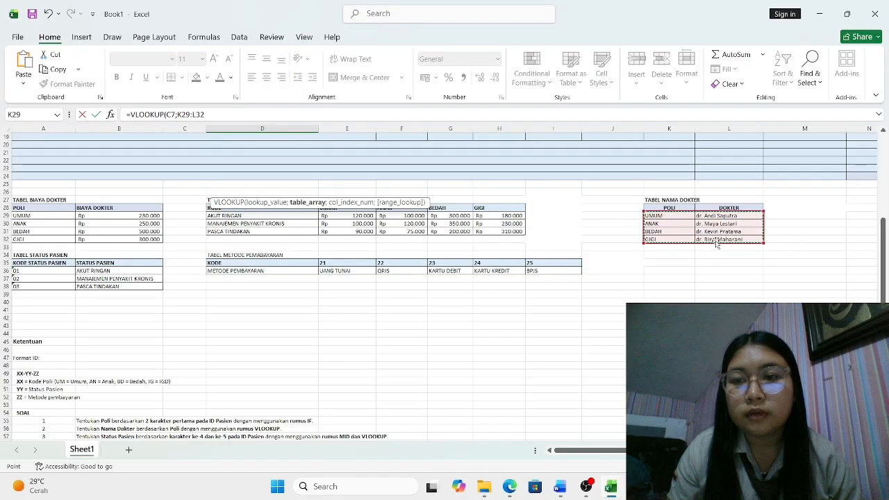
scroll(715, 243, up, 6)
scroll(715, 242, down, 1)
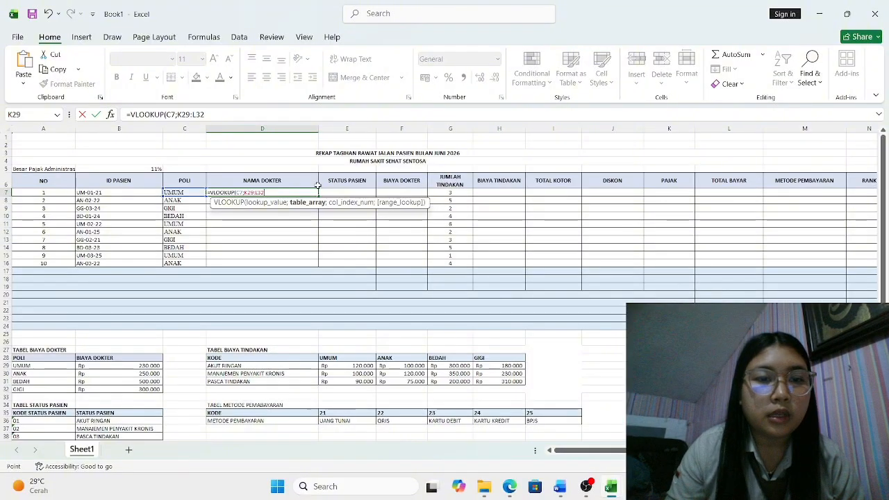
key(F4)
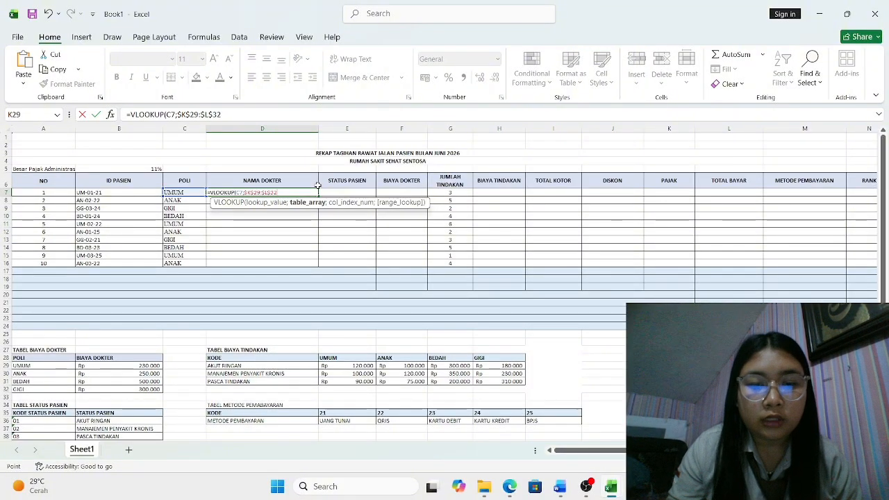
- Complete the D7 VLOOKUP with column index 2 and FALSE for an exact match, and fill it down through D16
text(;2;FALS)
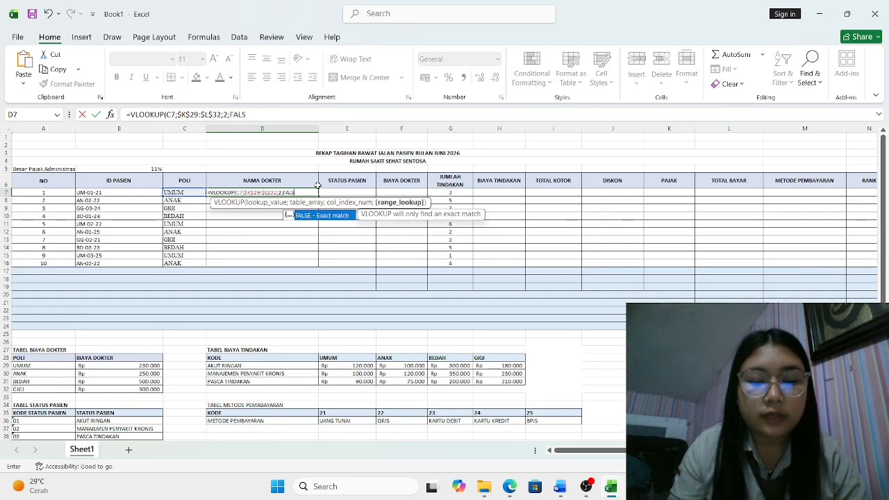
text())
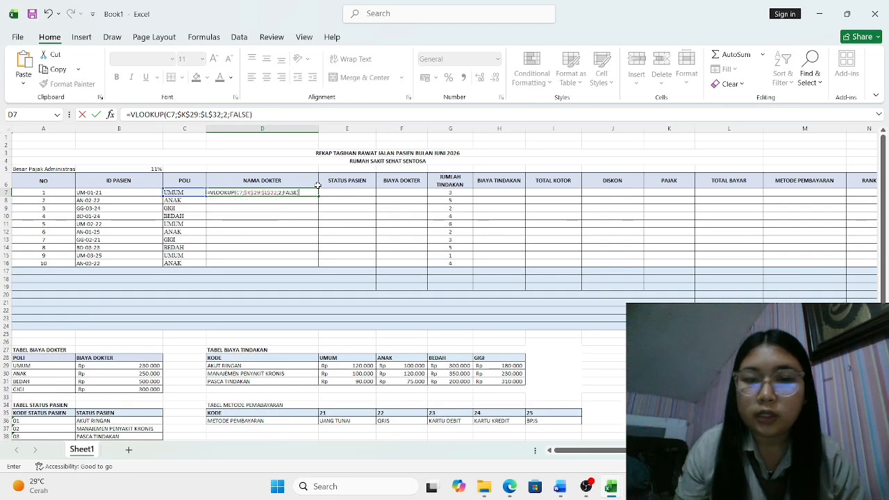
key(Return)
click(314, 194)
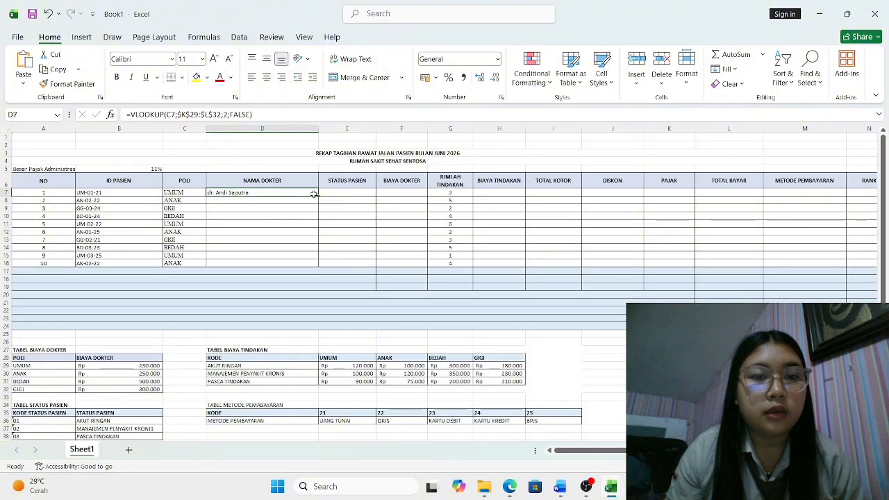
drag(318, 195, 313, 261)
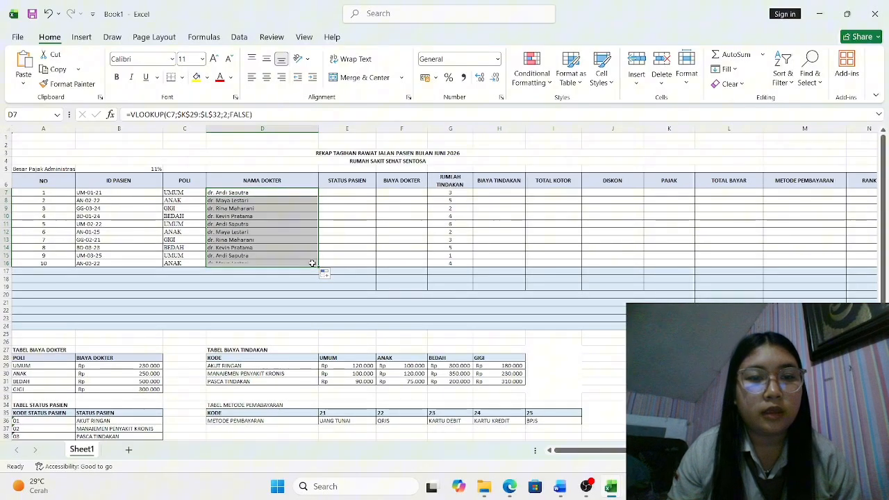
- Check the SOAL instruction for STATUS PASIEN and begin a VLOOKUP formula in E7
click(340, 196)
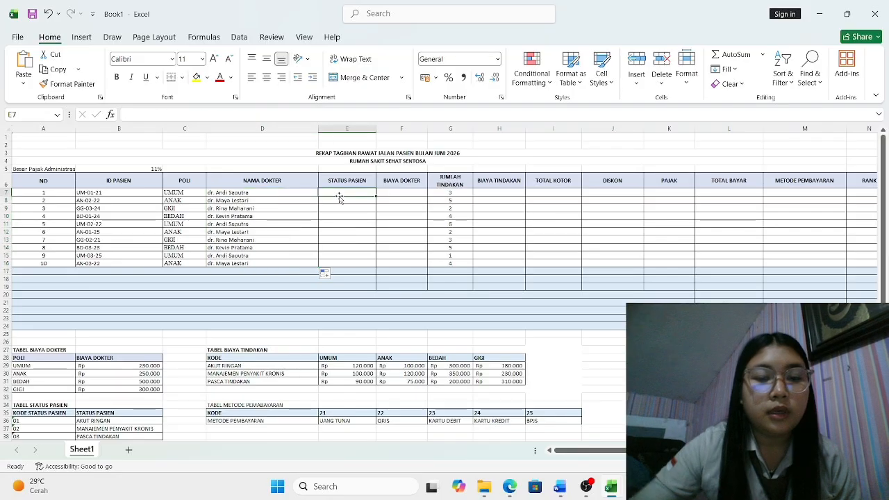
scroll(340, 198, down, 13)
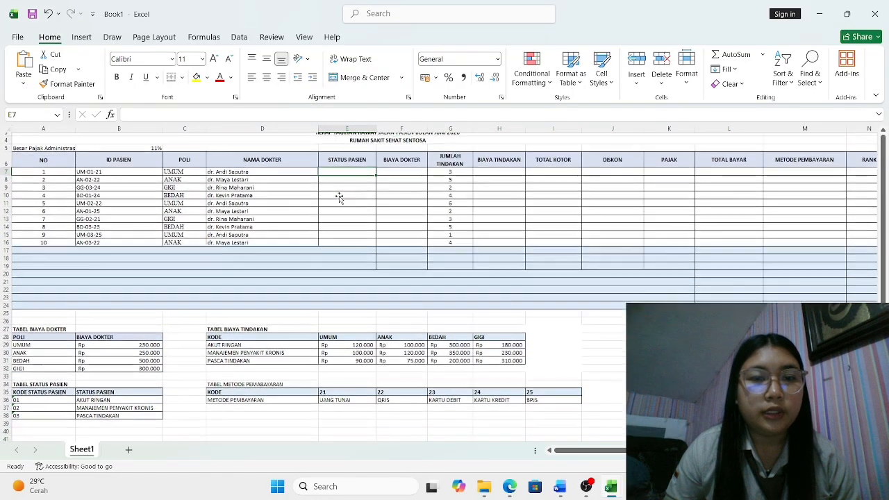
scroll(211, 232, down, 1)
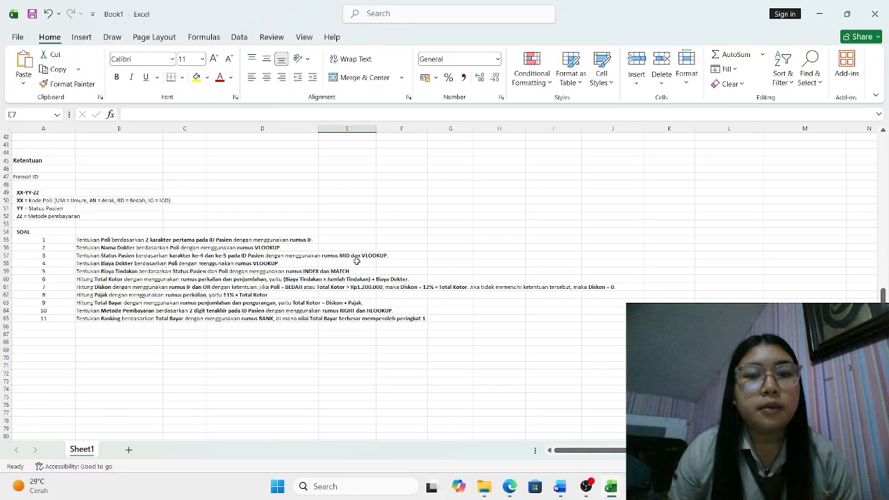
scroll(366, 257, up, 14)
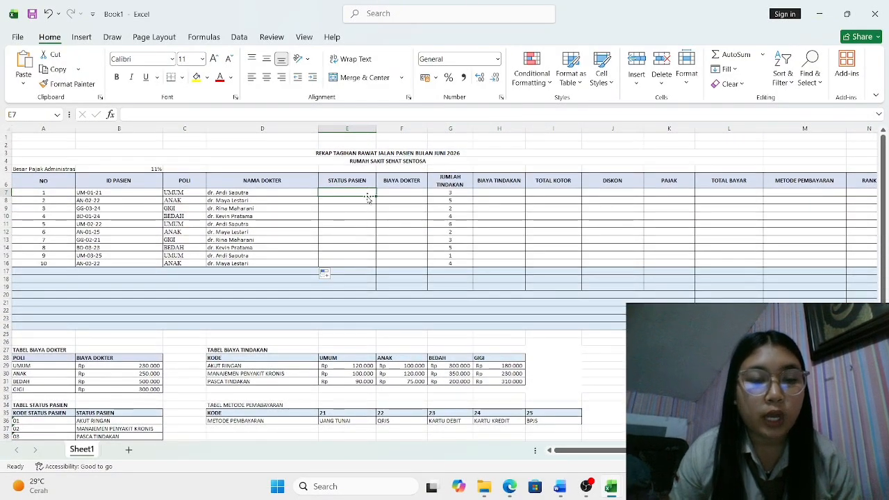
text(=V)
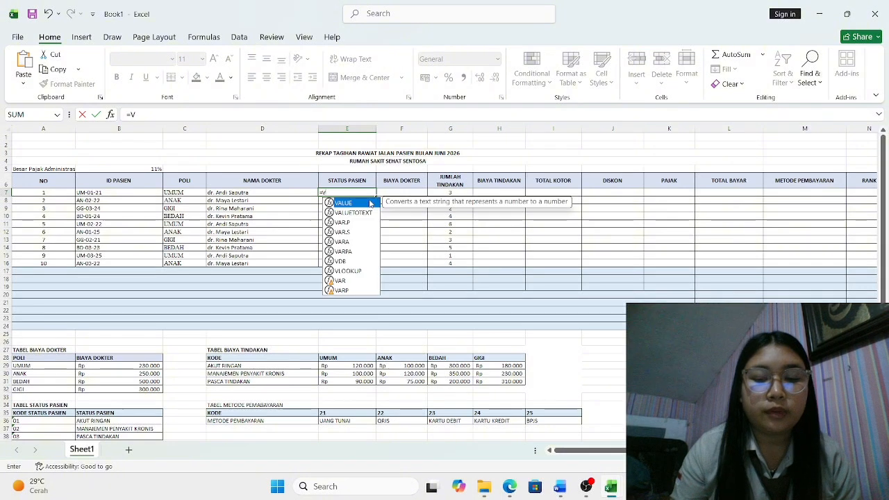
text(LOOKUP)
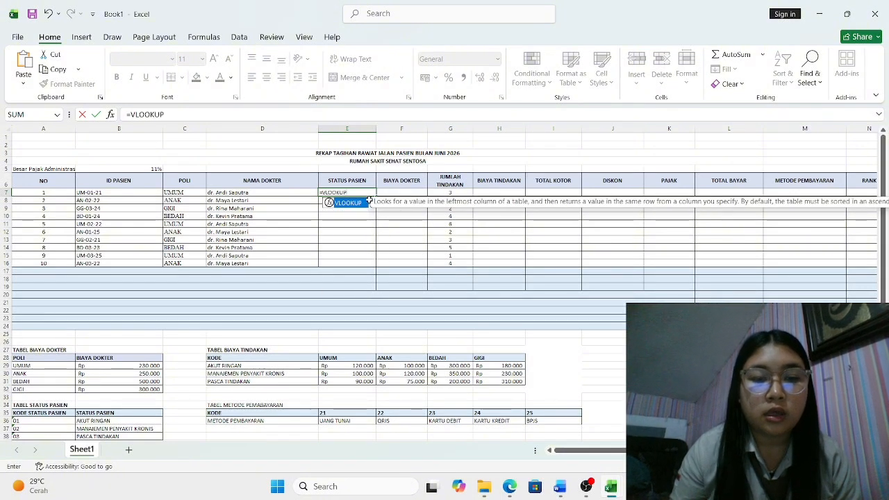
text(()
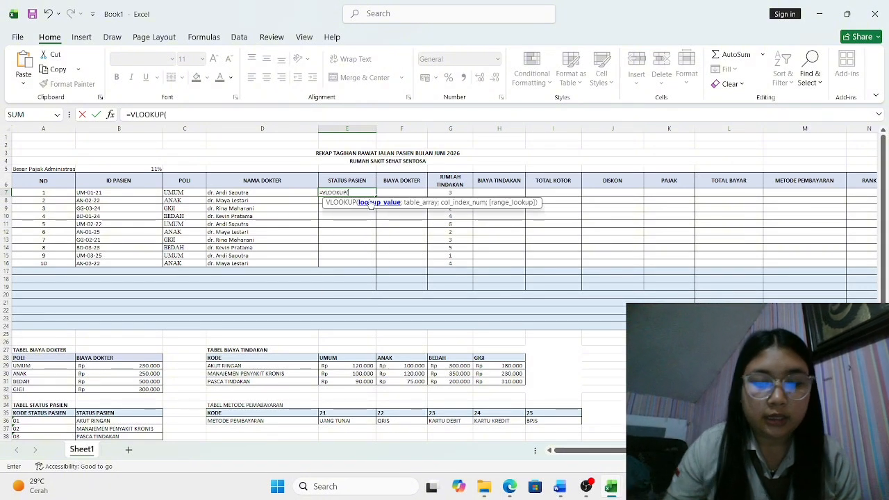
- Nest MID(B7;4;2) as the lookup value of the E7 VLOOKUP to extract the patient status code
text(MID()
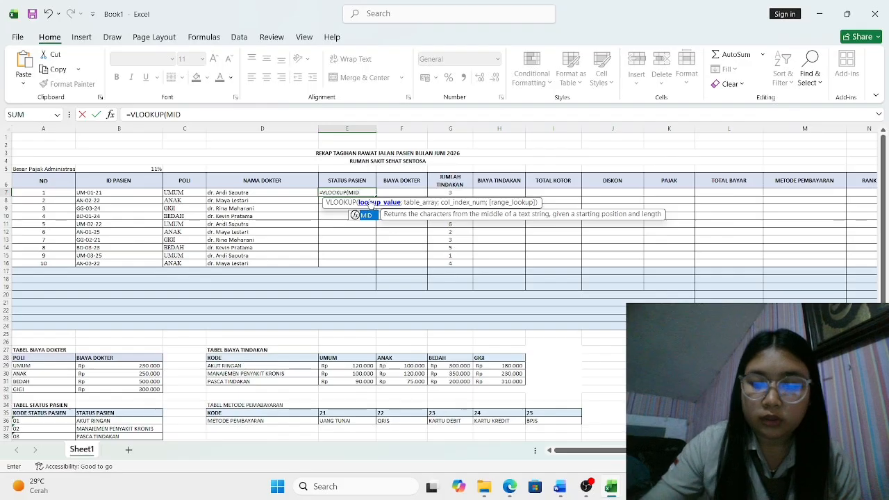
click(114, 194)
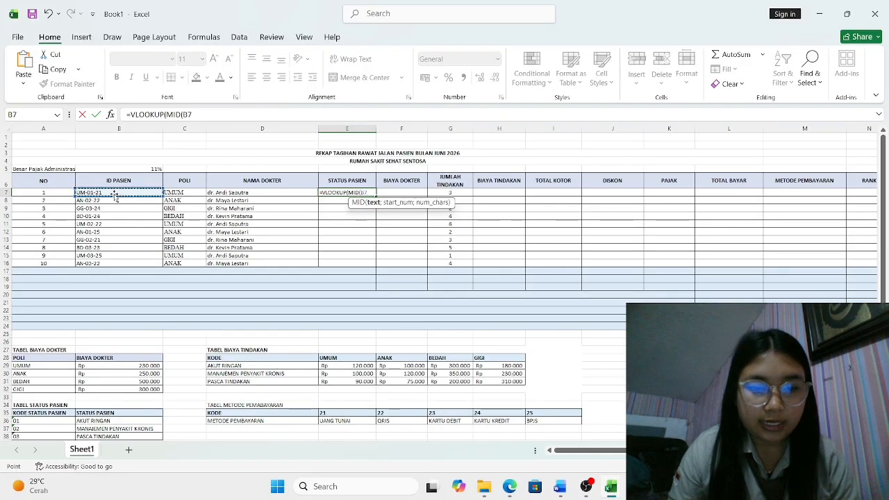
text(;4;)
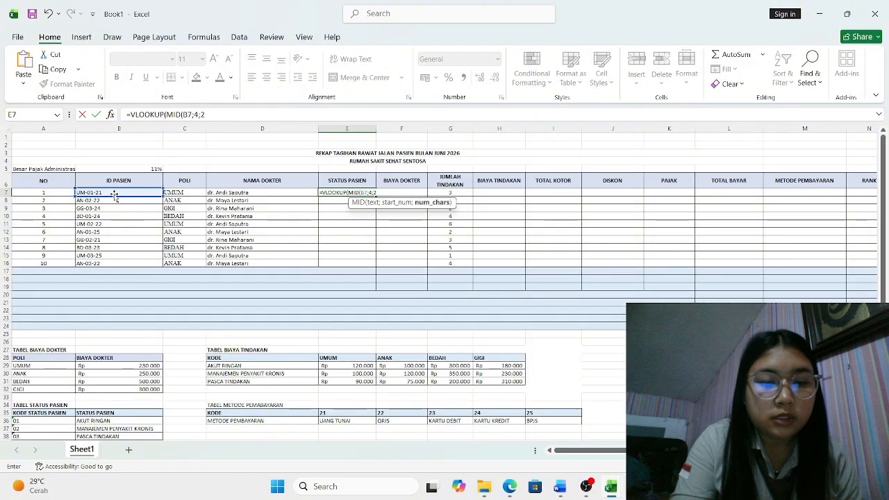
text(2)
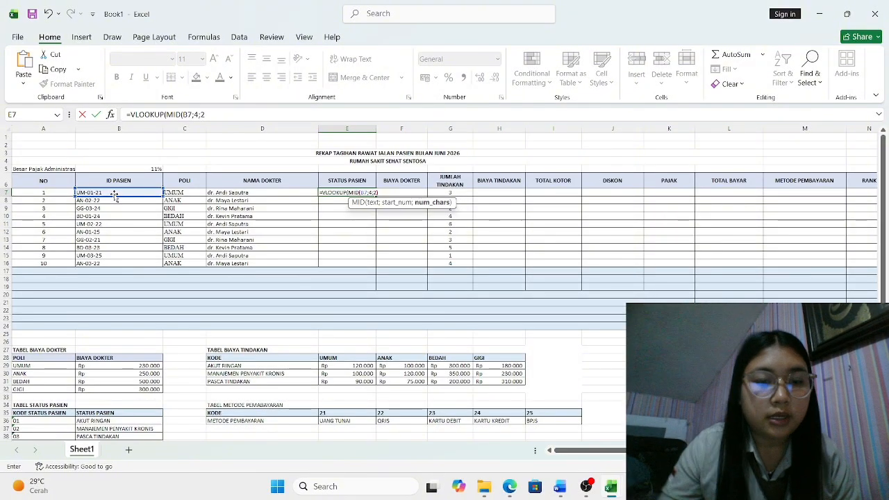
text())
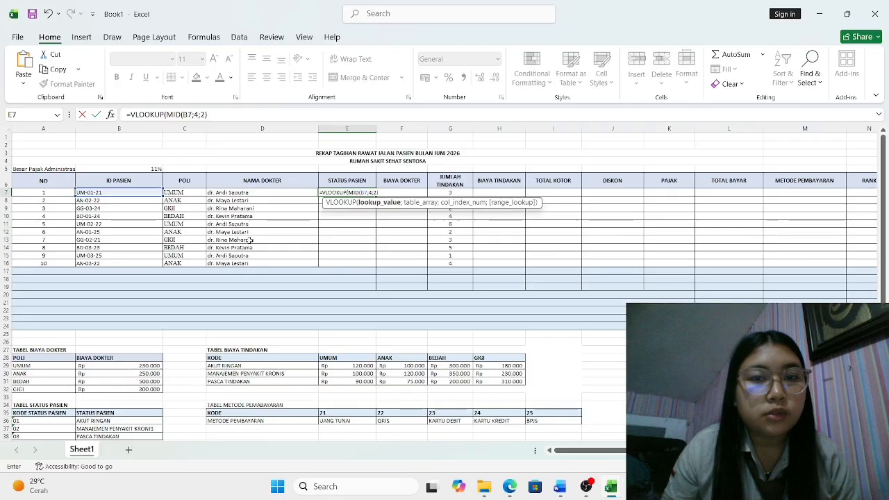
scroll(248, 240, down, 2)
scroll(249, 240, down, 5)
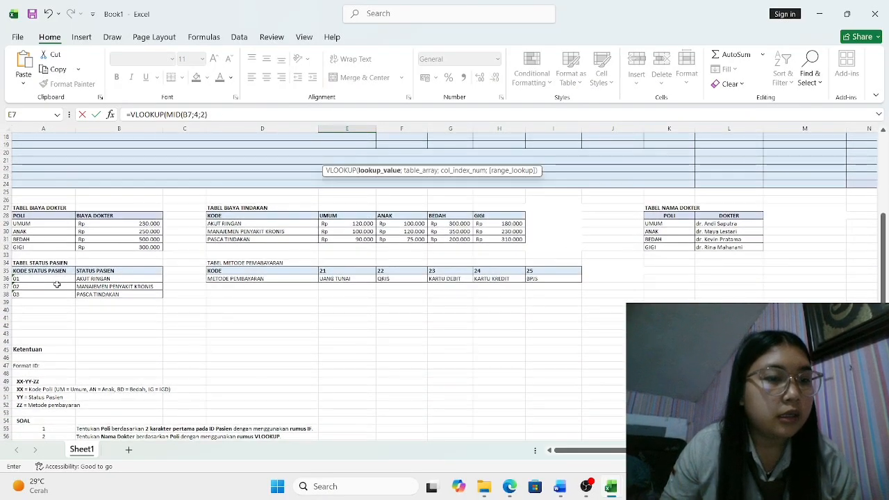
key(Return)
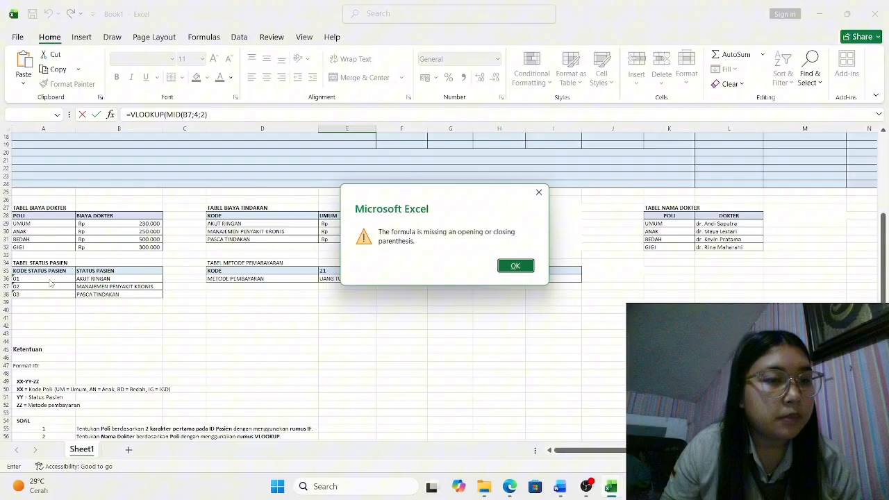
click(515, 267)
scroll(361, 258, up, 6)
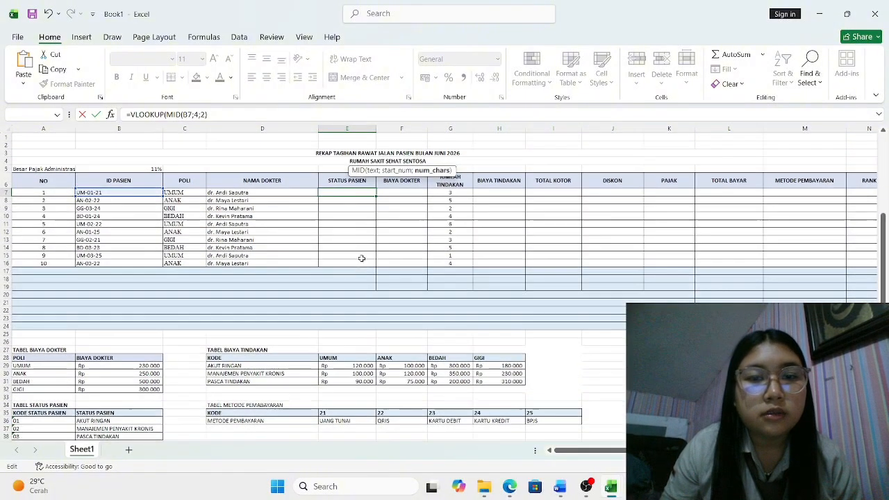
- Set the table array of the E7 VLOOKUP to the TABEL STATUS PASIEN range with locked rows, A$36:B$38
click(381, 195)
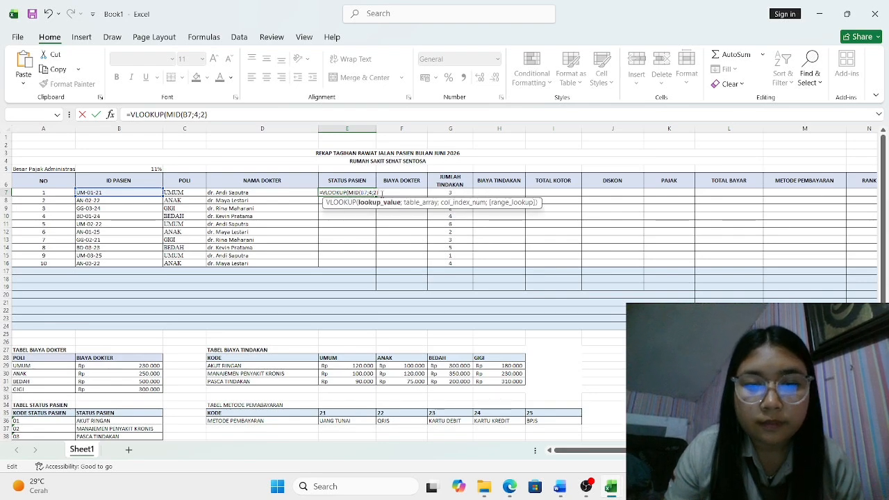
text(;)
scroll(29, 309, down, 3)
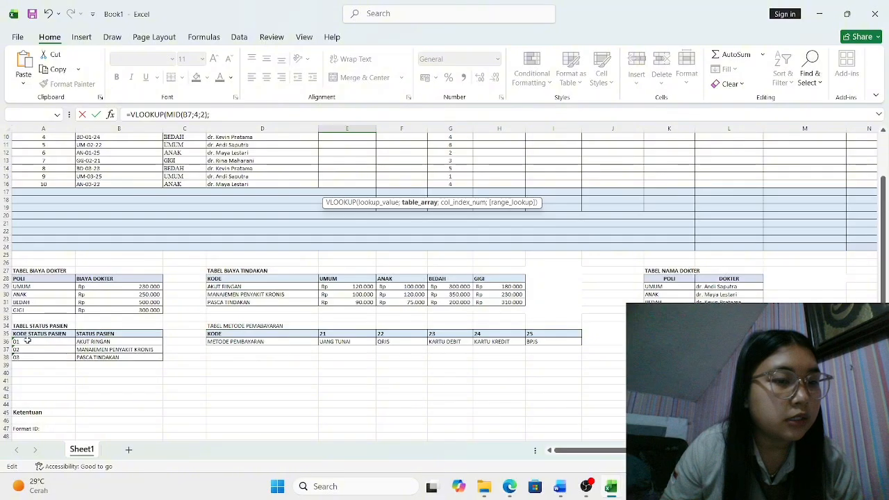
drag(28, 341, 108, 357)
scroll(229, 224, up, 3)
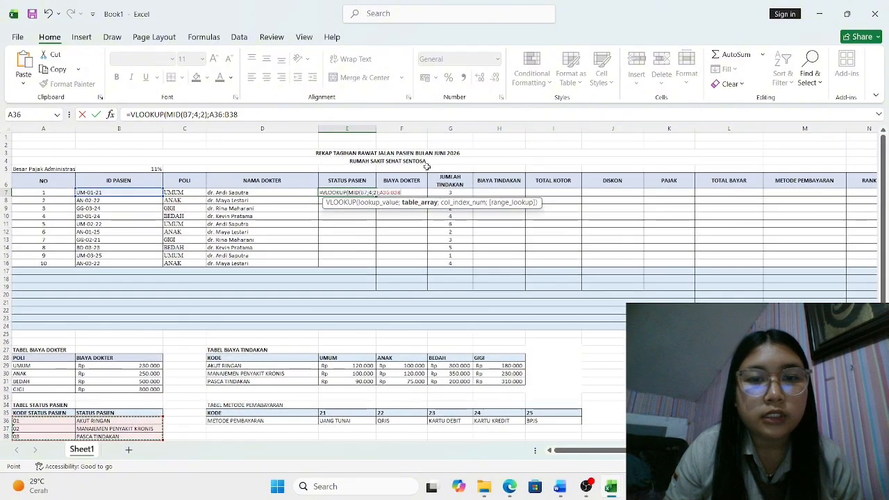
key(F4)
key(F4)
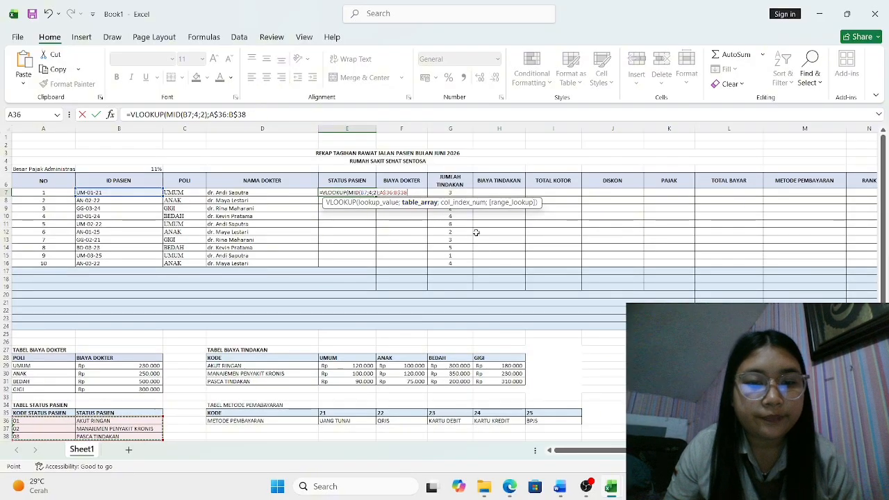
- Complete the E7 VLOOKUP with column index 2 and FALSE for an exact match, and fill it down through E16
text(;2)
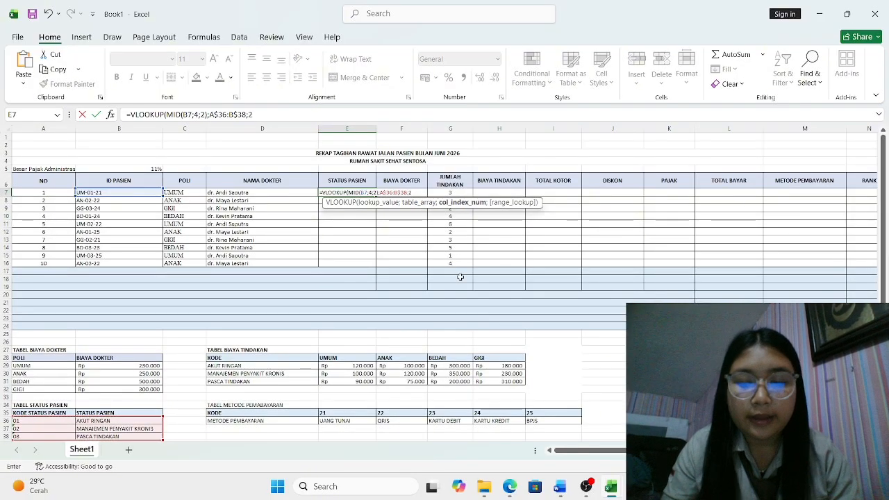
text(;FALS)
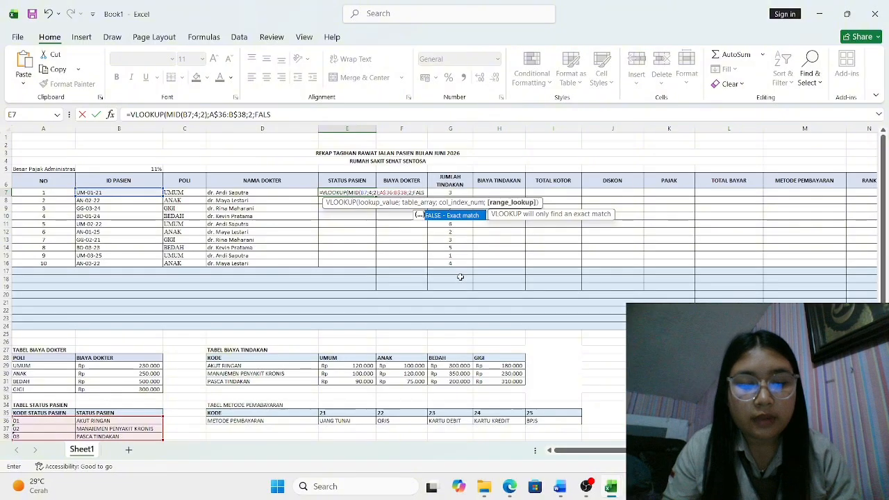
text(E)
text())
key(Return)
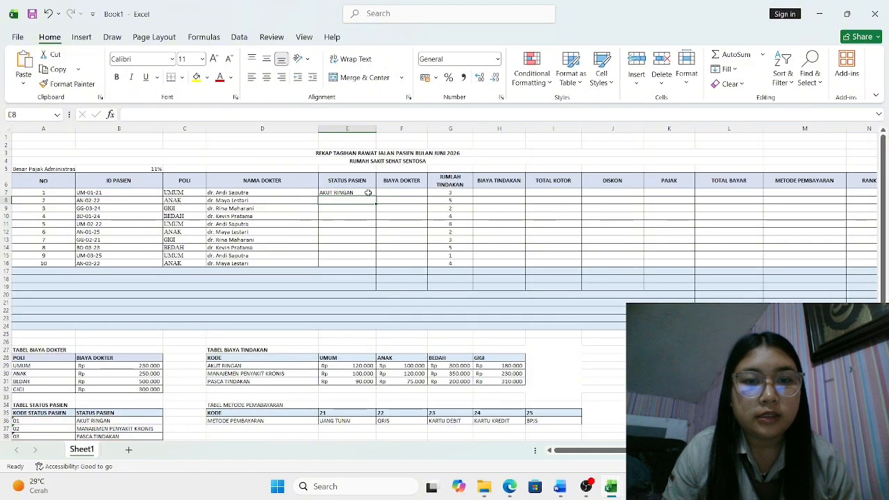
click(368, 192)
drag(375, 195, 373, 263)
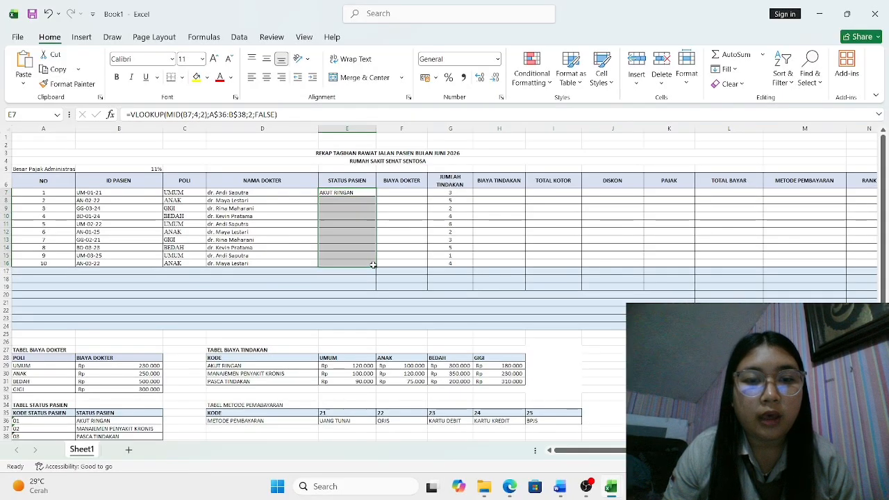
- Check the SOAL instruction for BIAYA DOKTER and begin a VLOOKUP formula in F7 with C7 as the lookup value
click(434, 195)
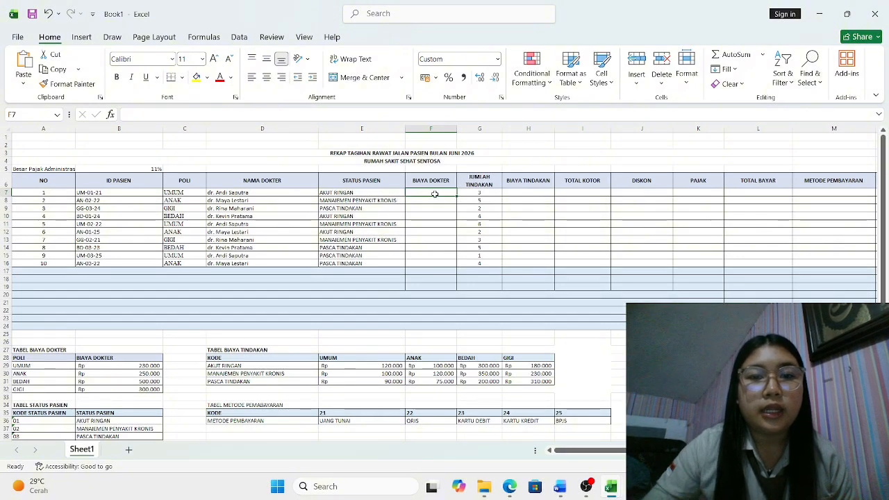
scroll(434, 194, down, 12)
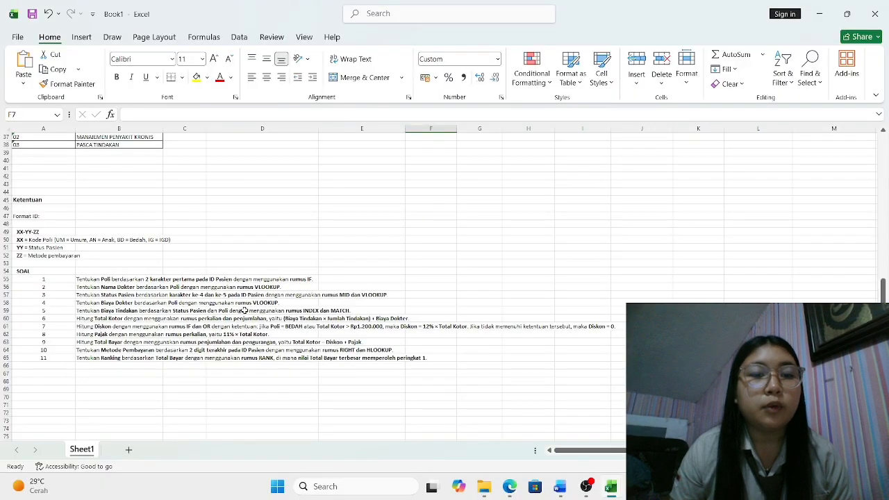
scroll(327, 289, up, 12)
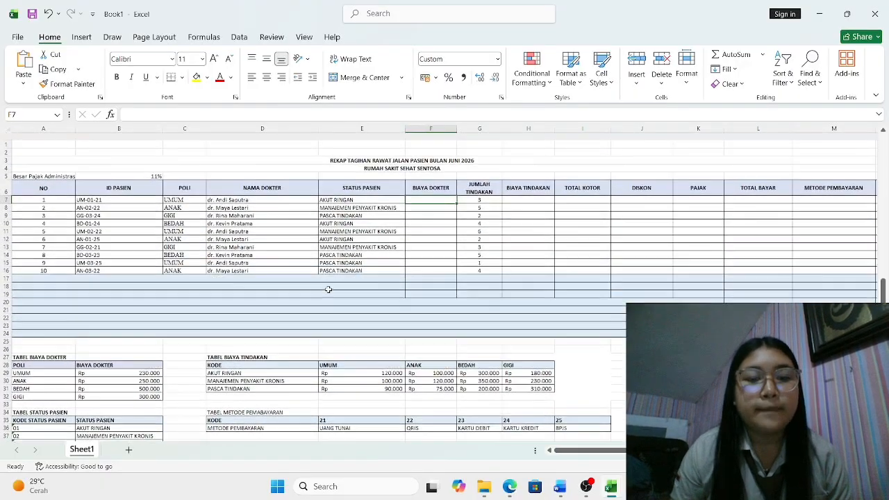
text(=)
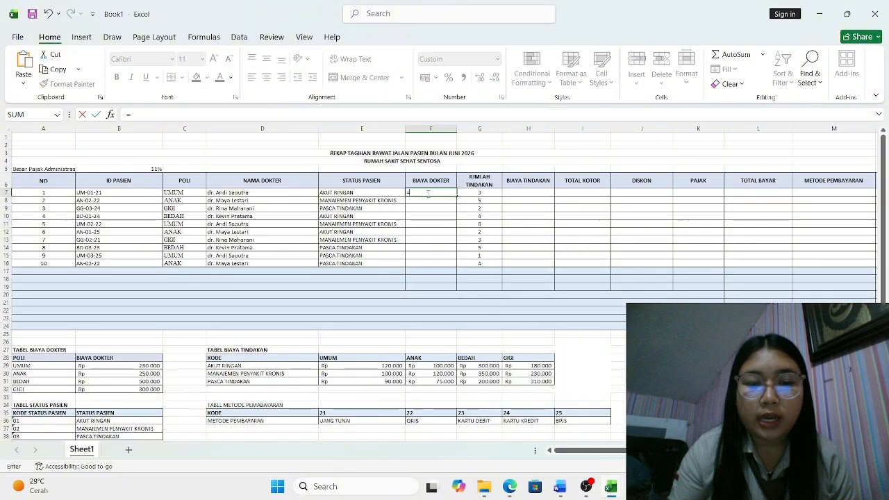
text(VLOOKU)
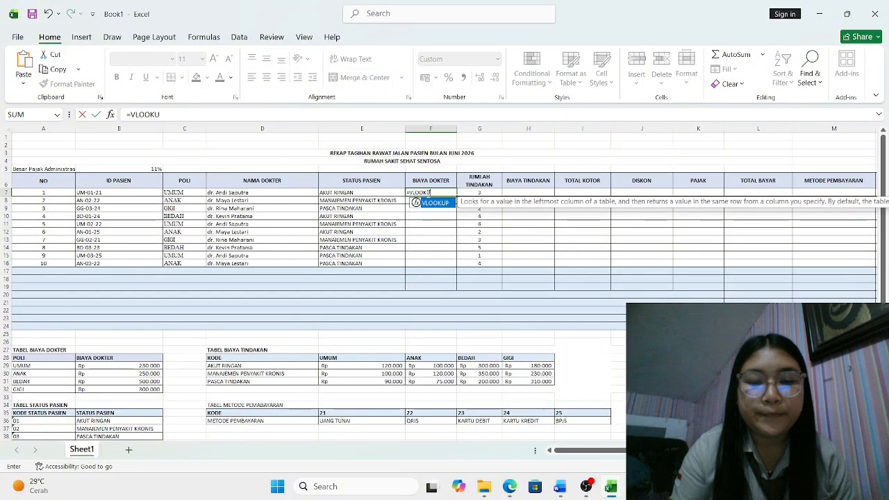
text(P()
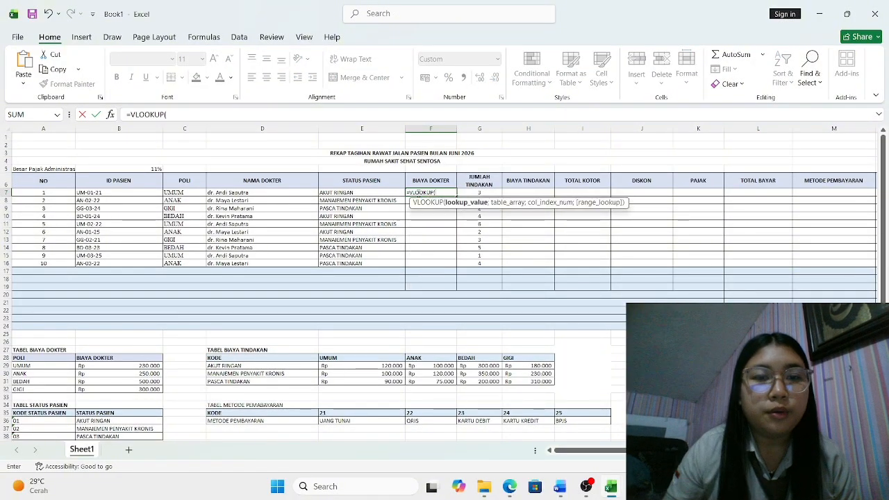
click(193, 193)
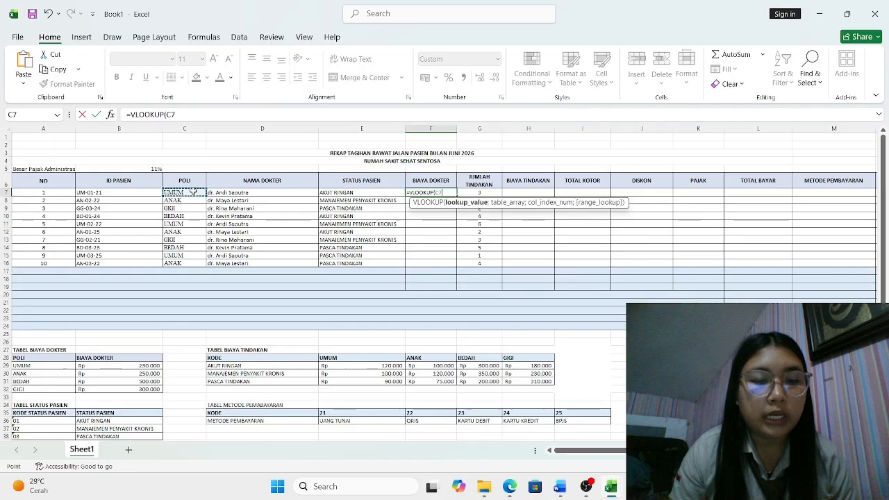
text(;)
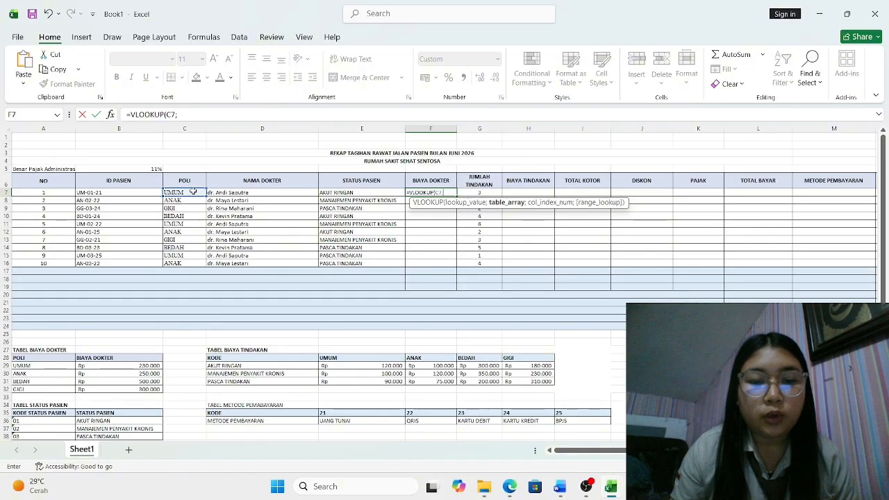
- Set the table array of the F7 VLOOKUP to the TABEL BIAYA DOKTER data as the absolute range $A$29:$B$32
scroll(438, 226, down, 6)
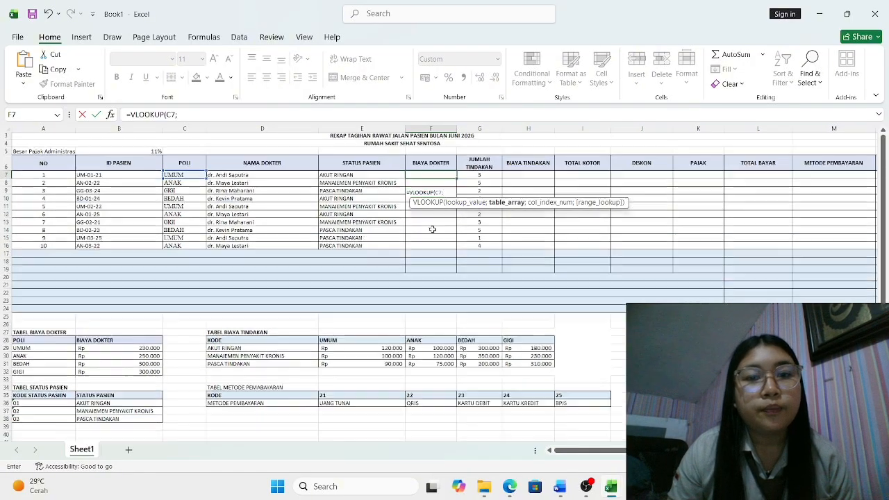
scroll(432, 229, down, 1)
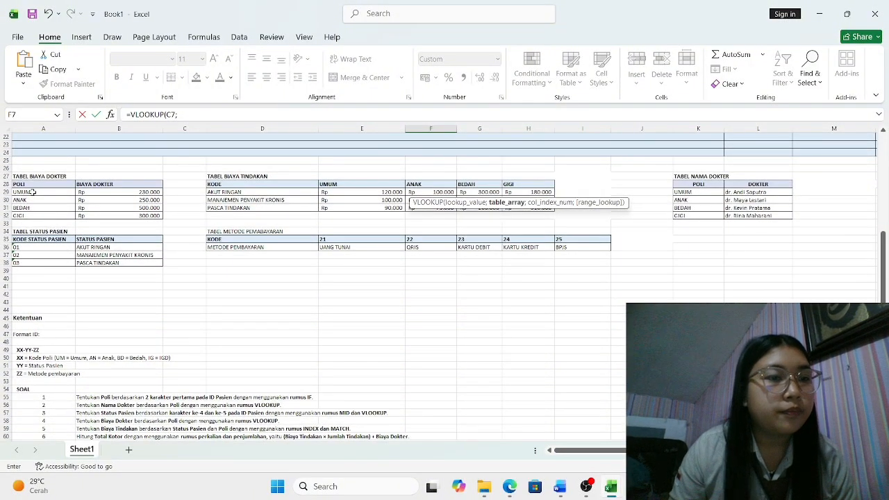
drag(31, 193, 133, 215)
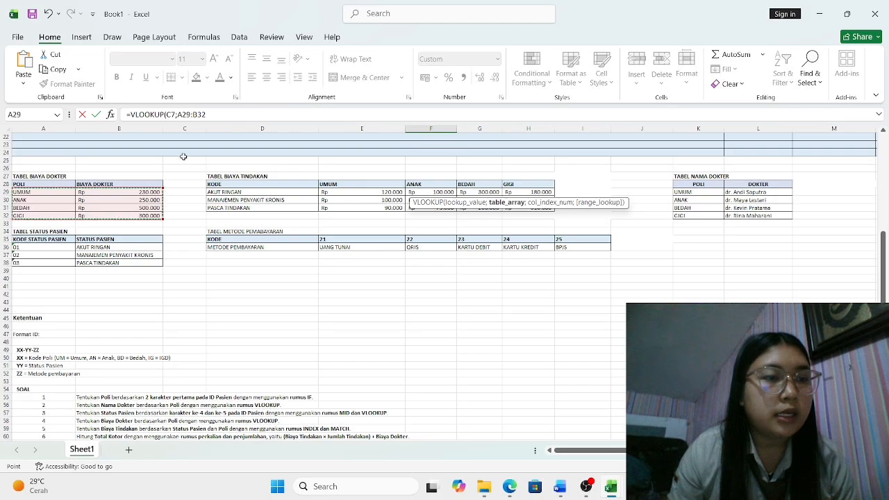
scroll(183, 154, up, 1)
scroll(183, 154, up, 7)
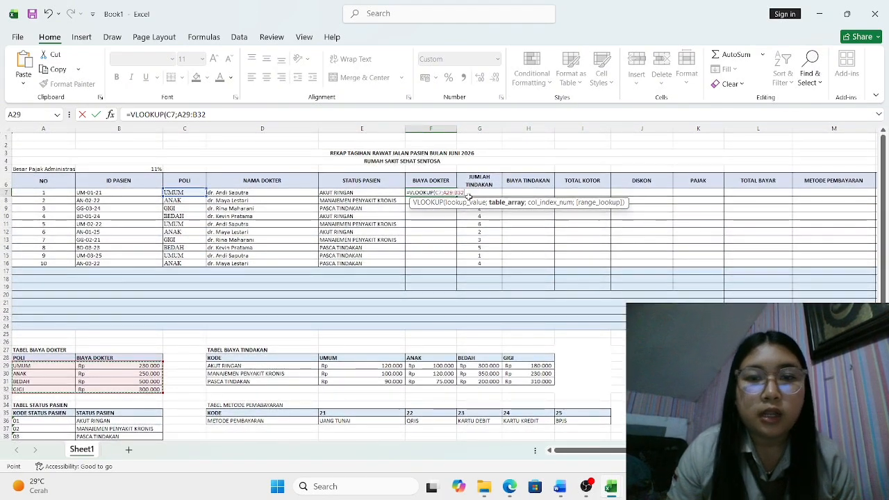
key(F4)
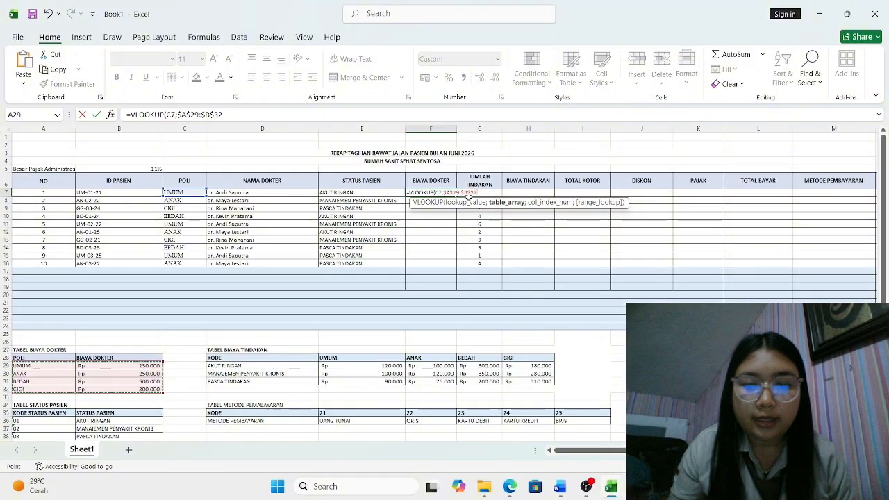
- Complete the F7 VLOOKUP with column index 2 and FALSE for an exact match, and fill it down through F16
text(;2)
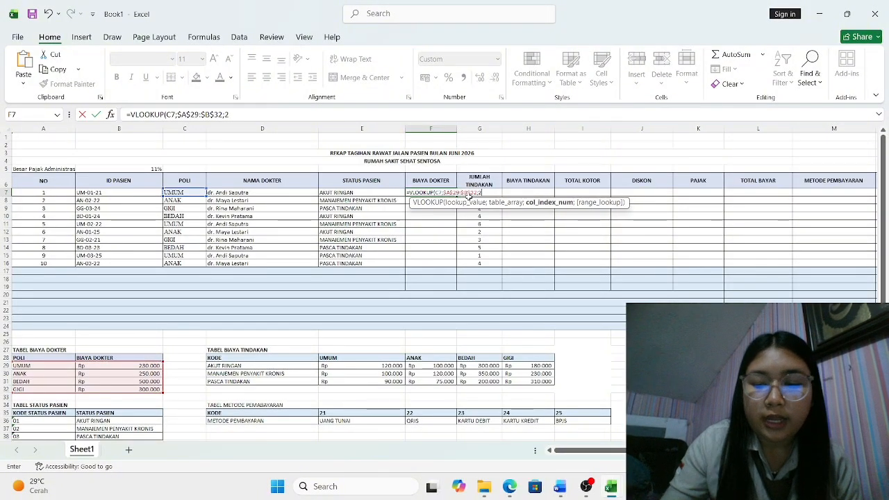
text(;FA)
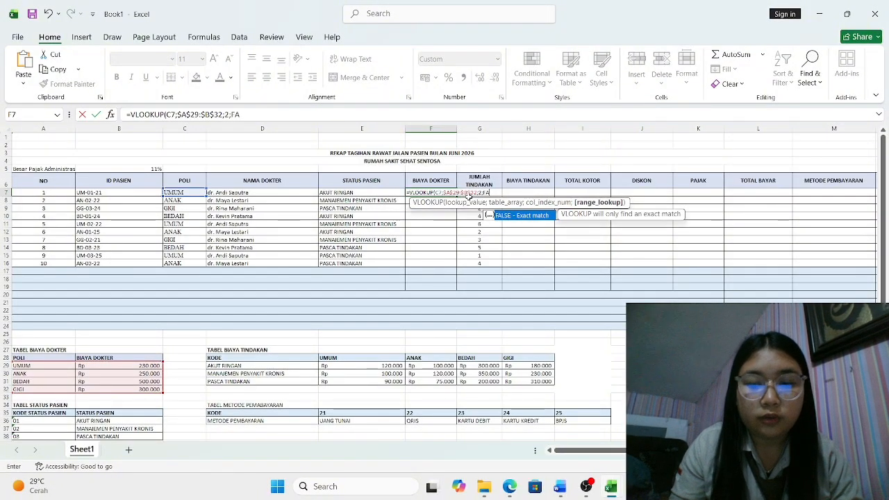
text(LSE)
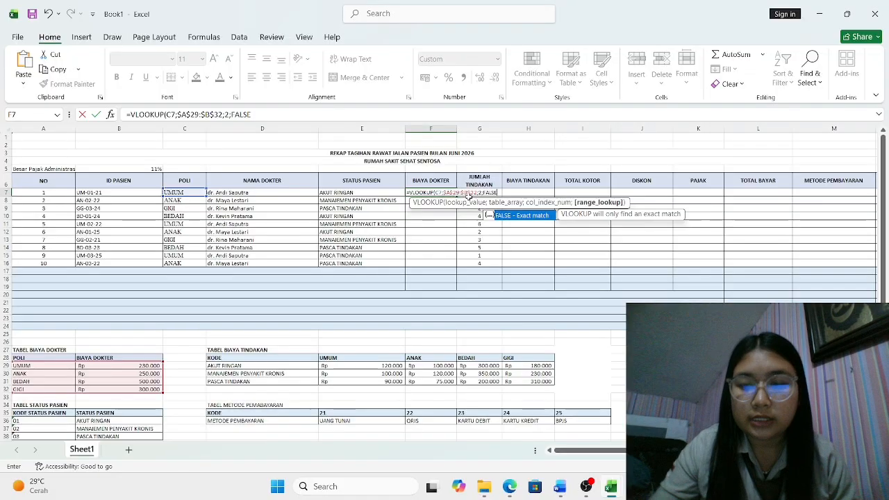
key(Return)
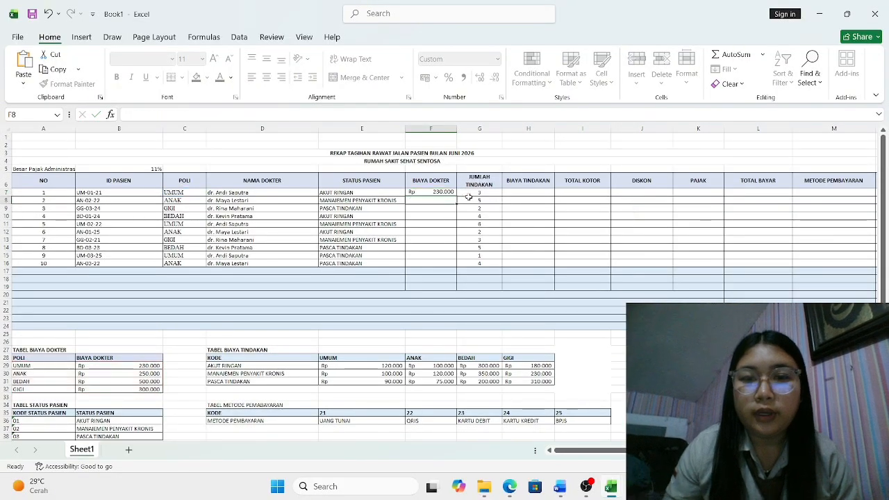
click(450, 192)
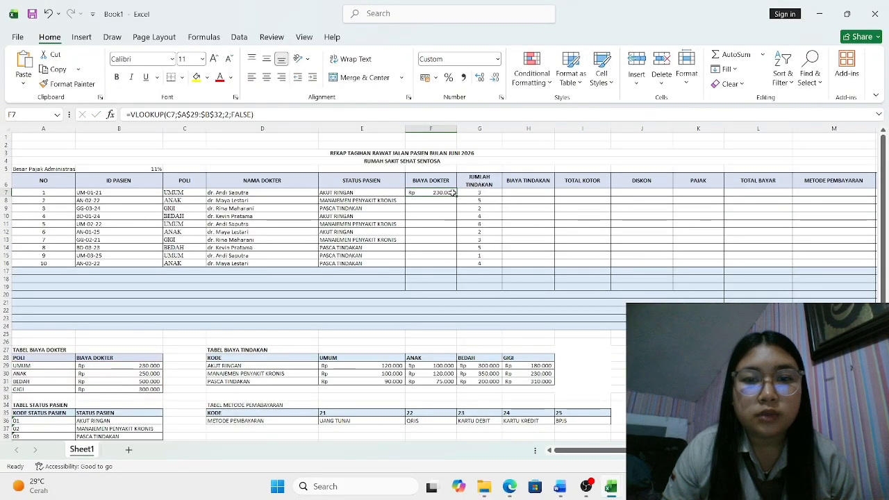
drag(455, 195, 456, 268)
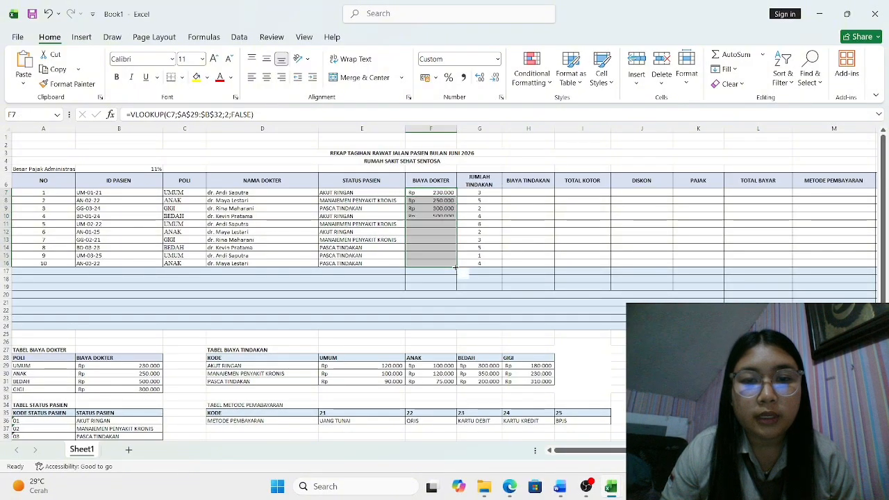
- Check the SOAL instruction for BIAYA TINDAKAN and begin a VLOOKUP formula in H7 with E7 as the lookup value
click(525, 194)
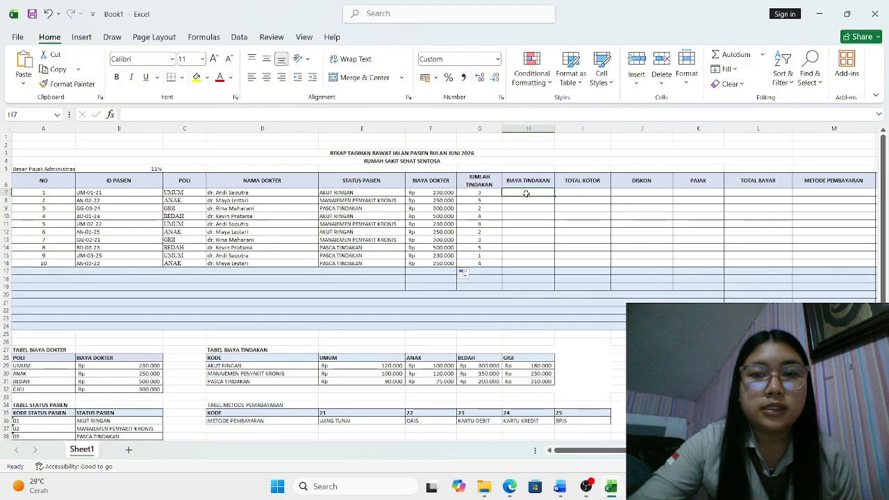
scroll(526, 200, down, 14)
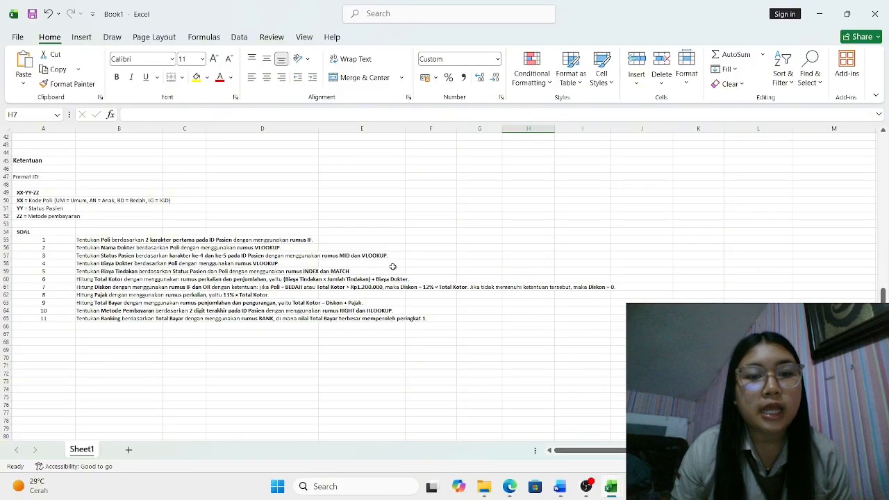
scroll(408, 253, up, 14)
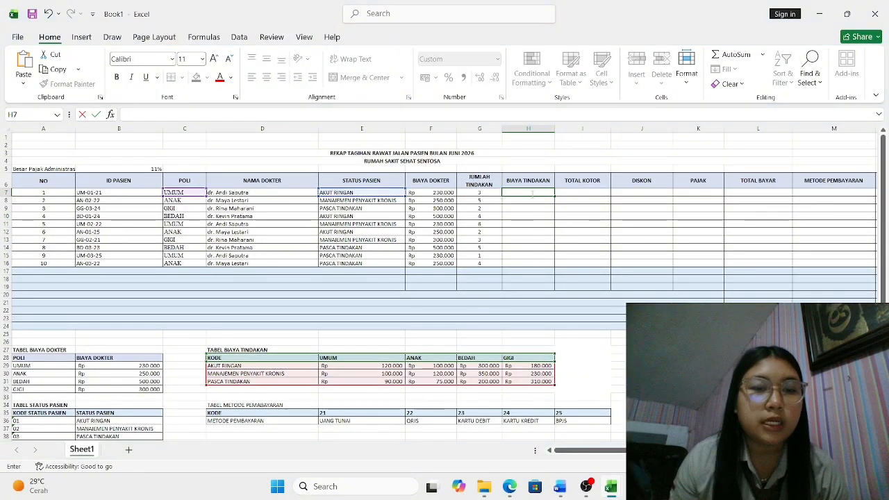
text(=)
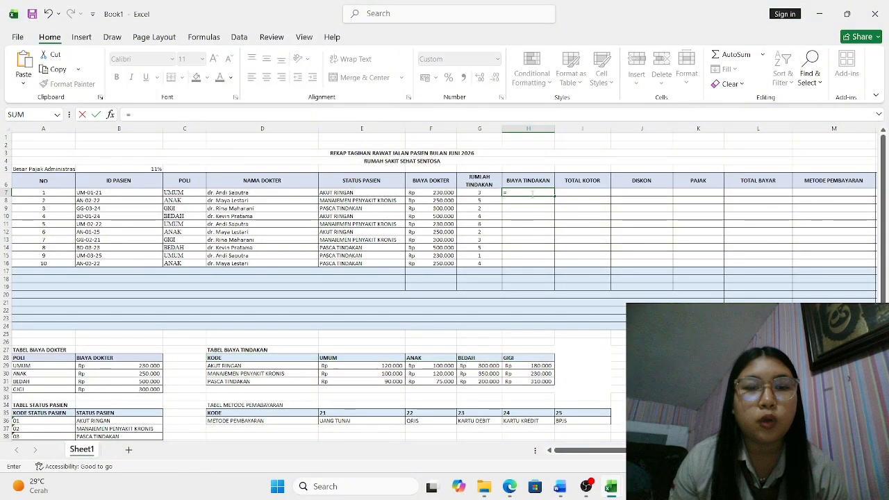
text(V)
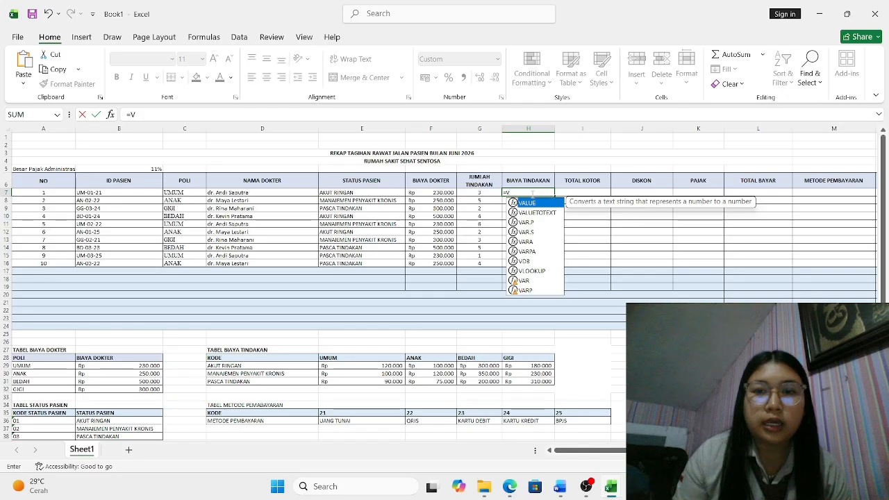
text(LOOKUP)
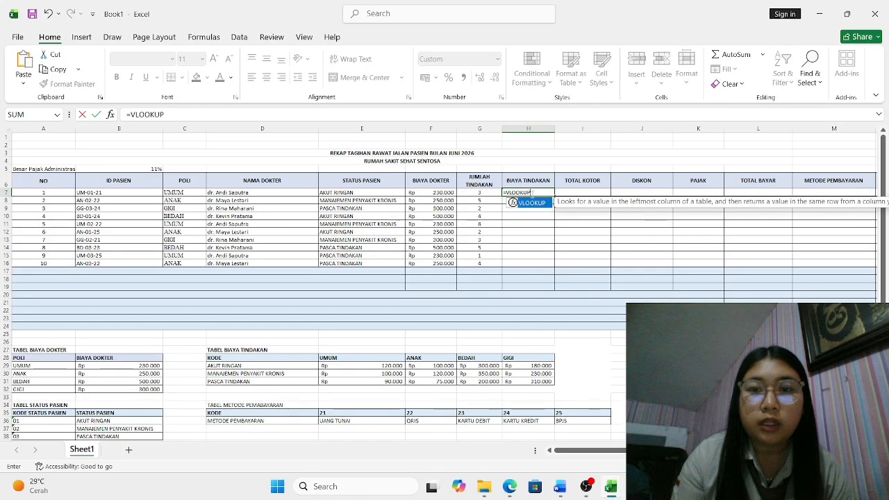
text(()
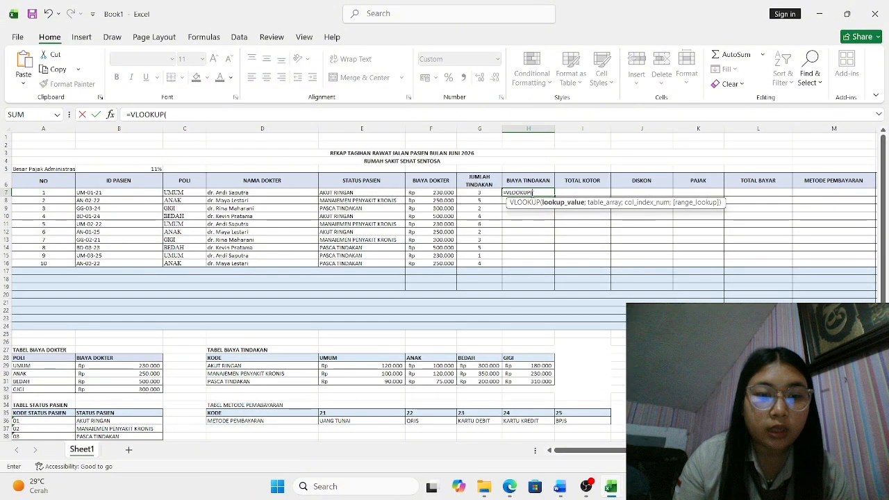
click(381, 192)
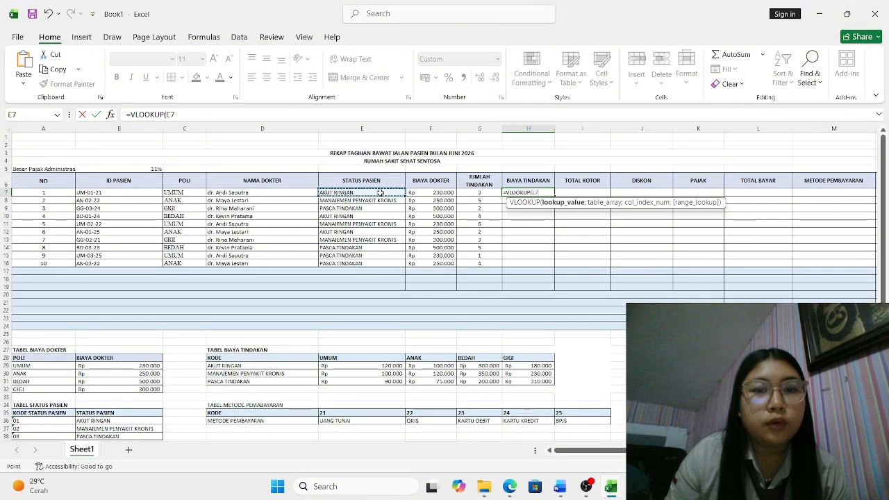
text(;)
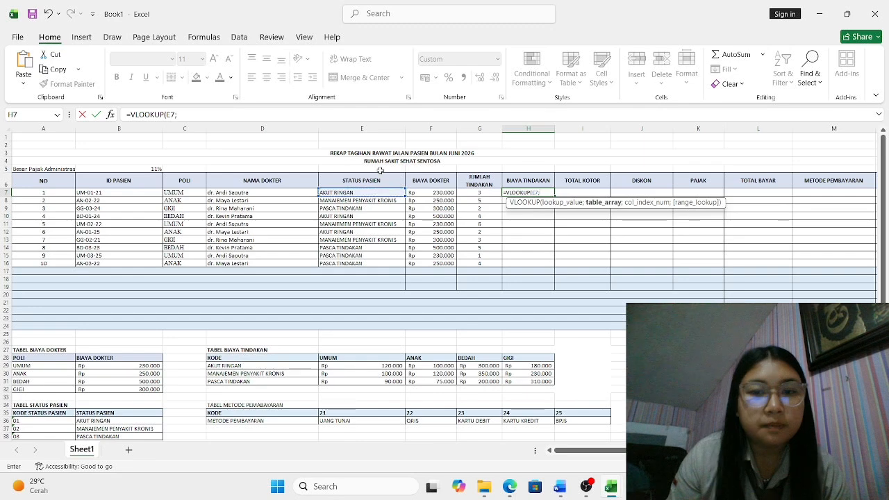
- Set the table array of the H7 VLOOKUP to the TABEL BIAYA TINDAKAN data as the absolute range $D$29:$H$31
scroll(361, 219, down, 6)
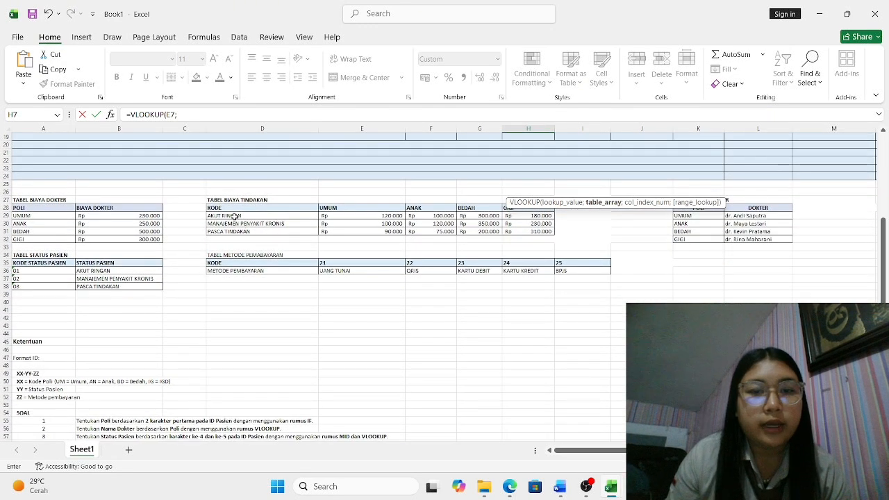
drag(235, 217, 532, 239)
scroll(530, 208, up, 6)
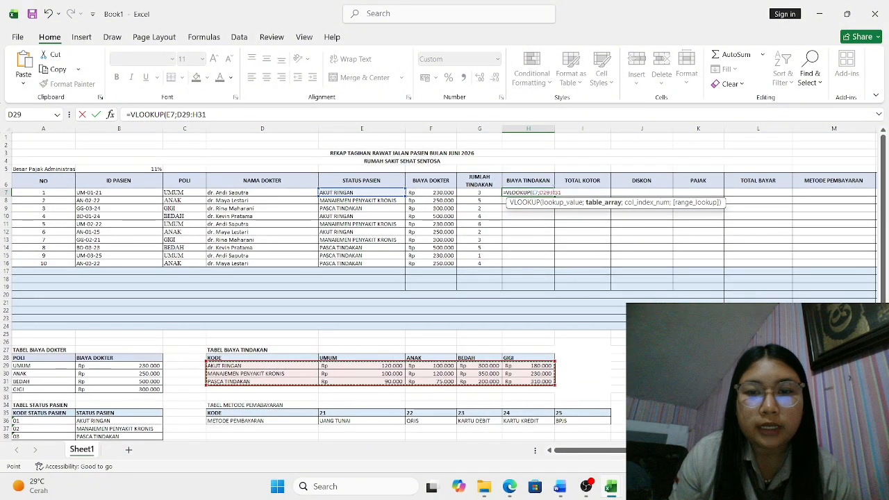
key(F4)
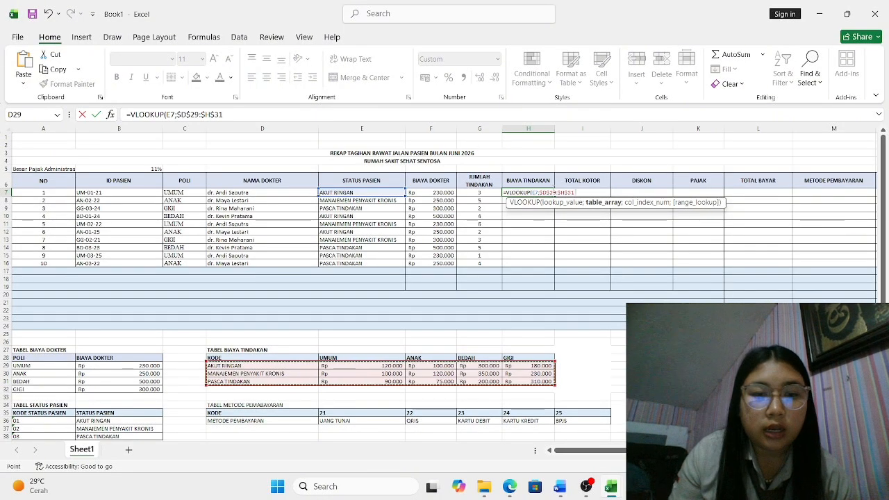
- Nest a MATCH as the H7 column index, looking up C7 in the absolute header range $D$28:$H$28 with match type 0
text(;MA)
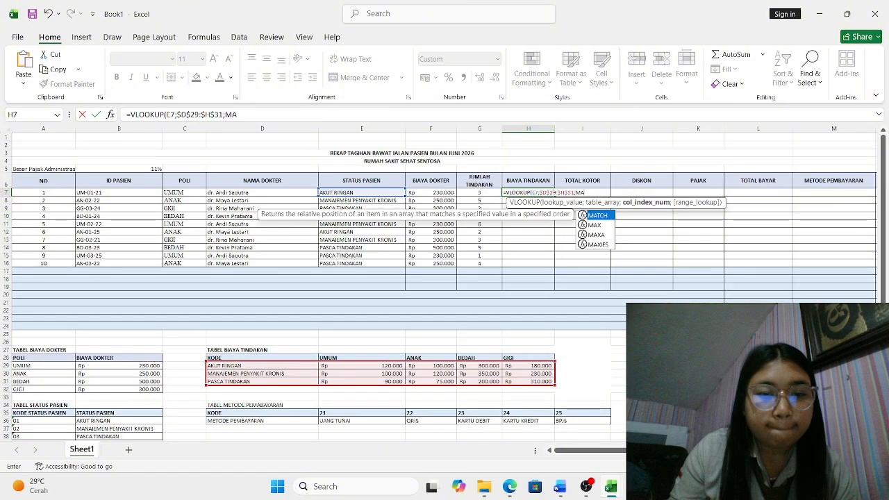
text(TCH)
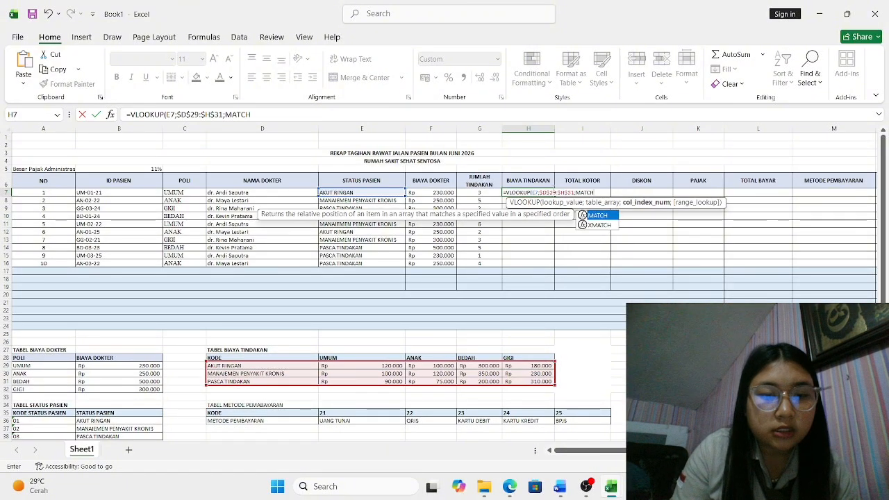
text(()
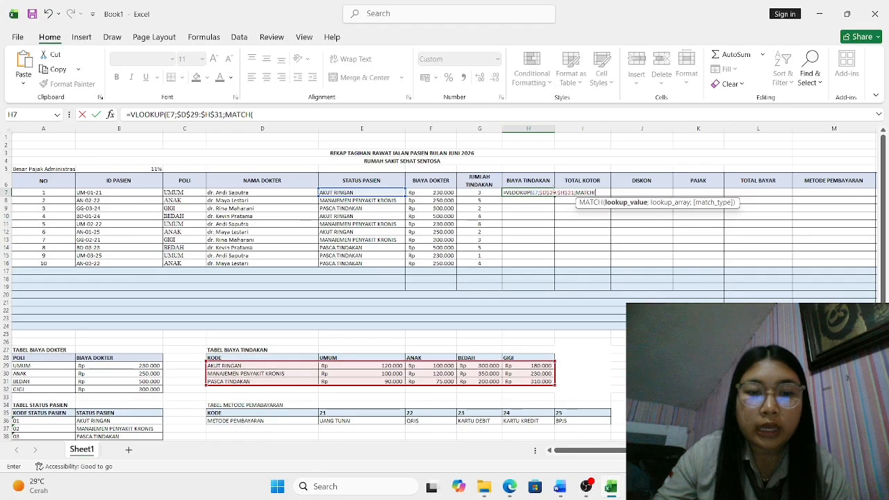
click(195, 192)
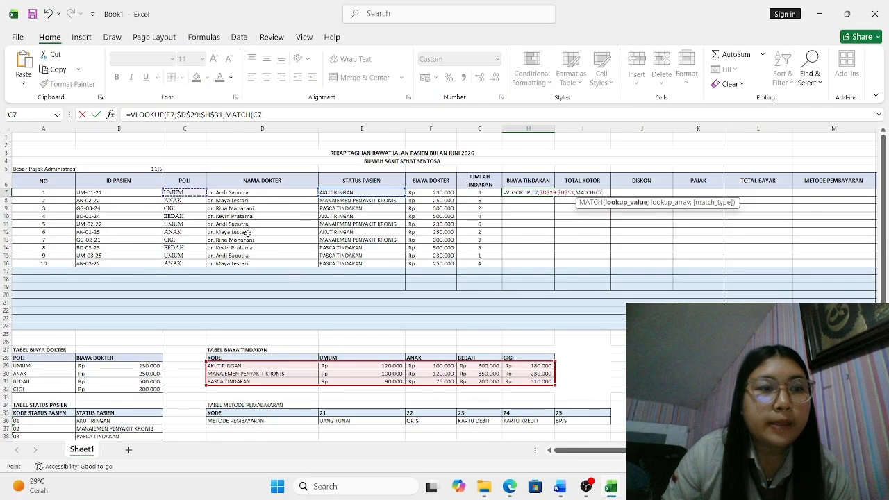
text(;)
scroll(321, 248, down, 5)
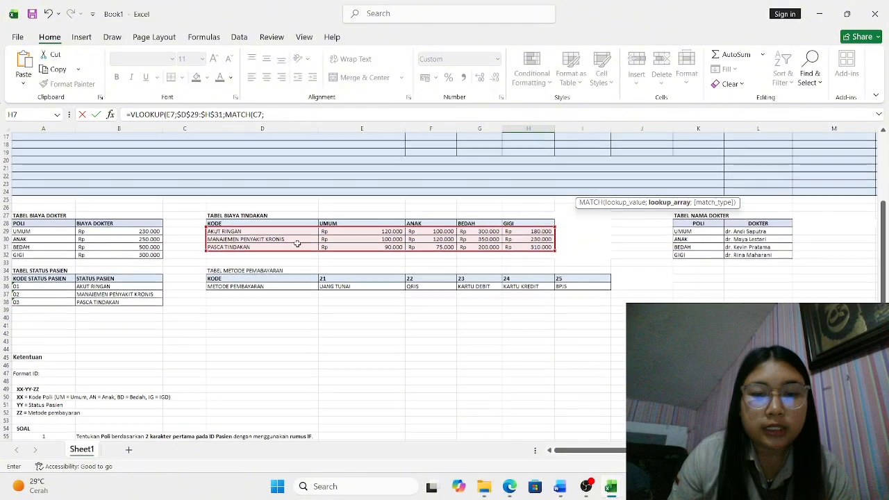
drag(219, 223, 539, 231)
scroll(624, 188, up, 5)
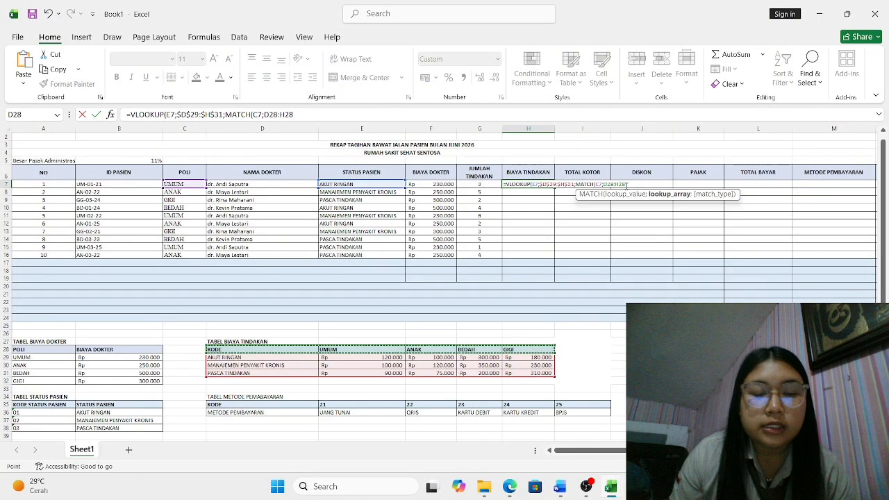
key(F4)
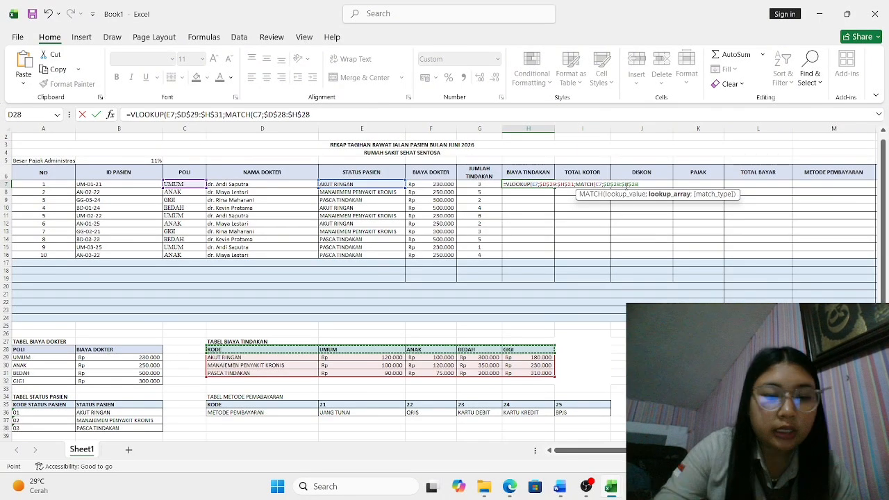
text(;)
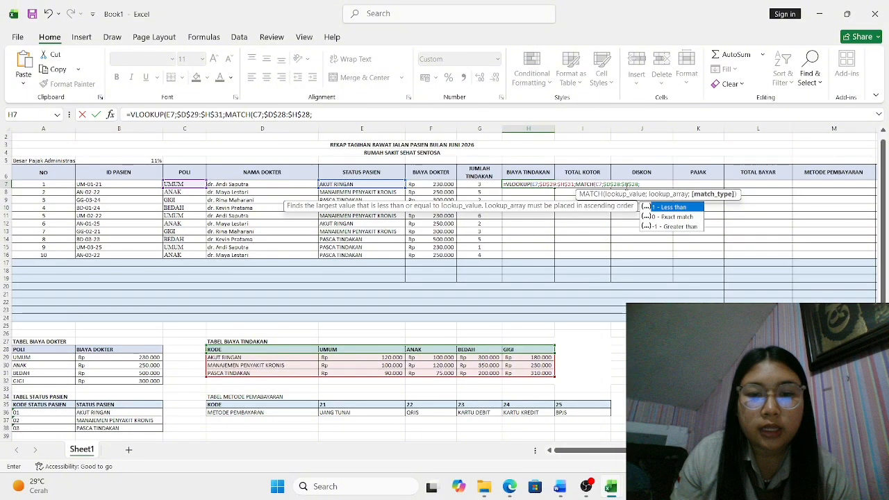
text(0)
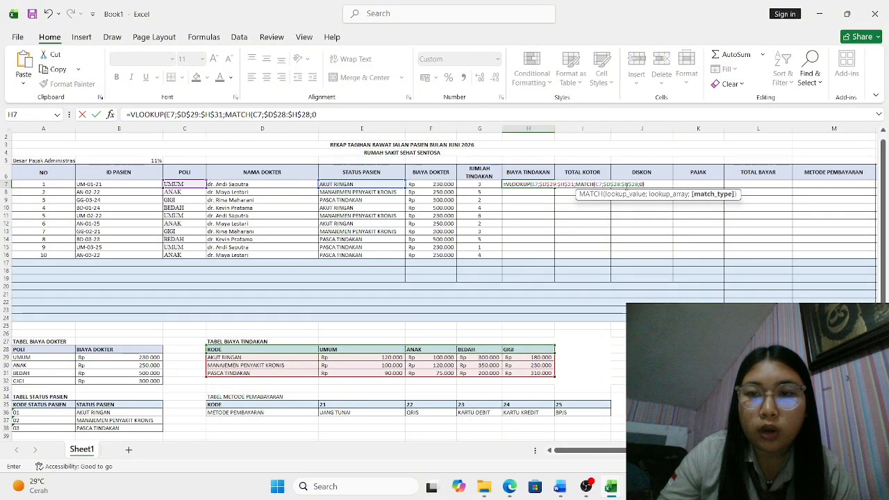
- Complete the H7 VLOOKUP with FALSE for an exact match, and fill it down through H16
text();FALSE)
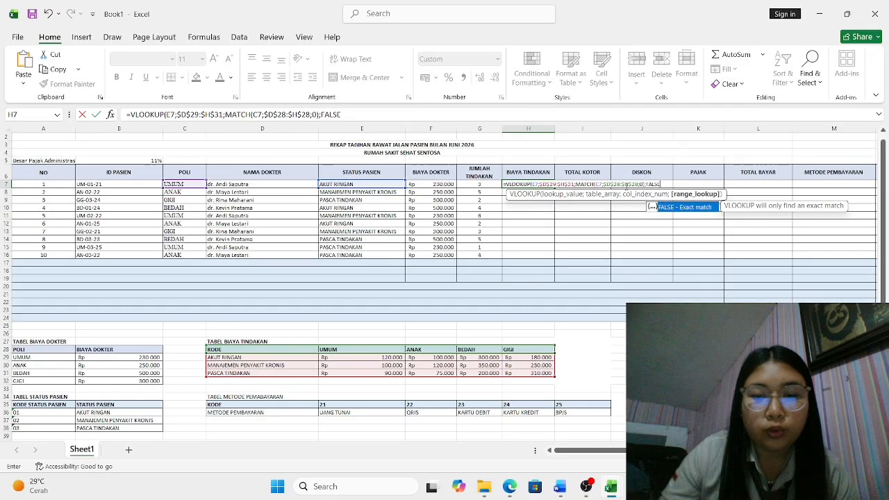
text())
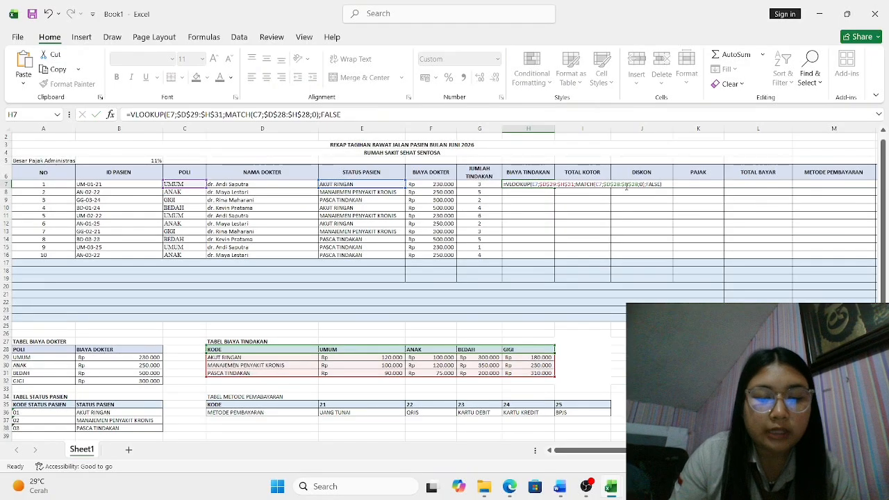
key(Return)
click(551, 184)
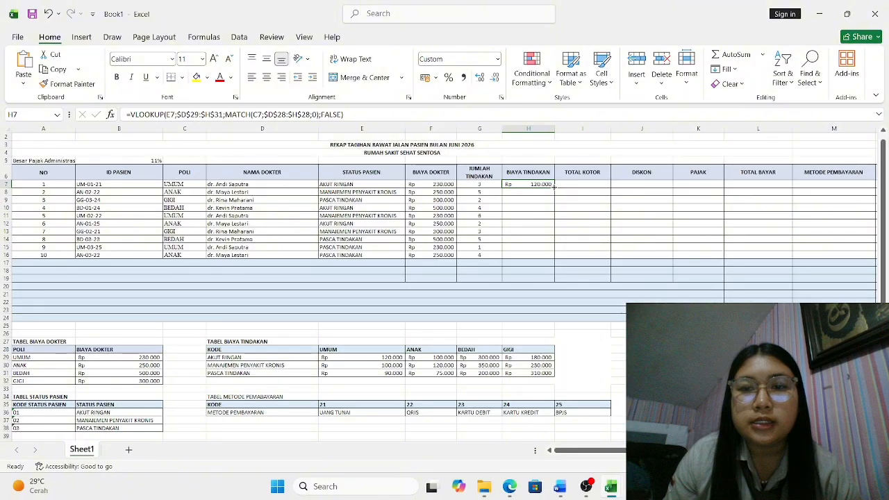
drag(554, 186, 552, 259)
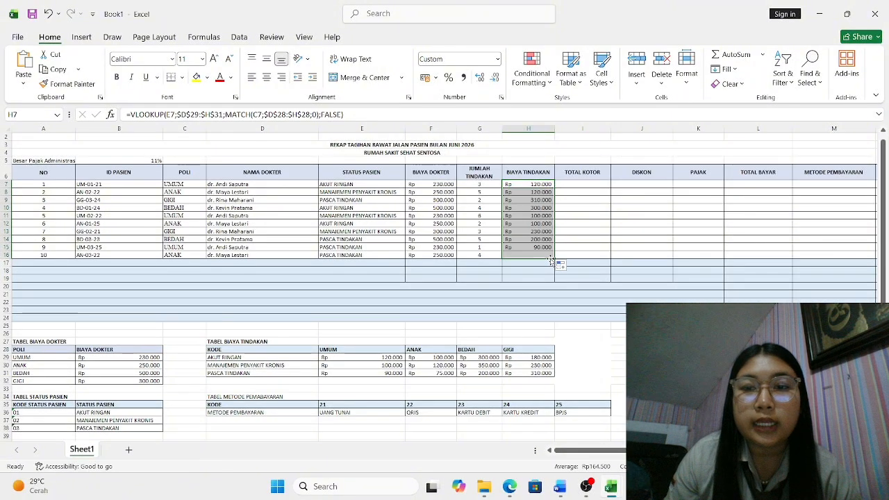
- Check the SOAL instruction for TOTAL KOTOR and begin a formula in I7
click(568, 184)
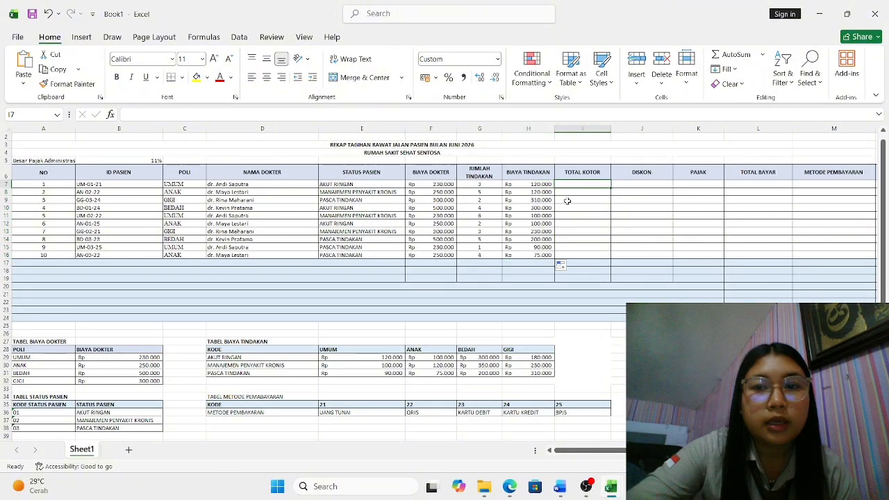
scroll(567, 213, down, 11)
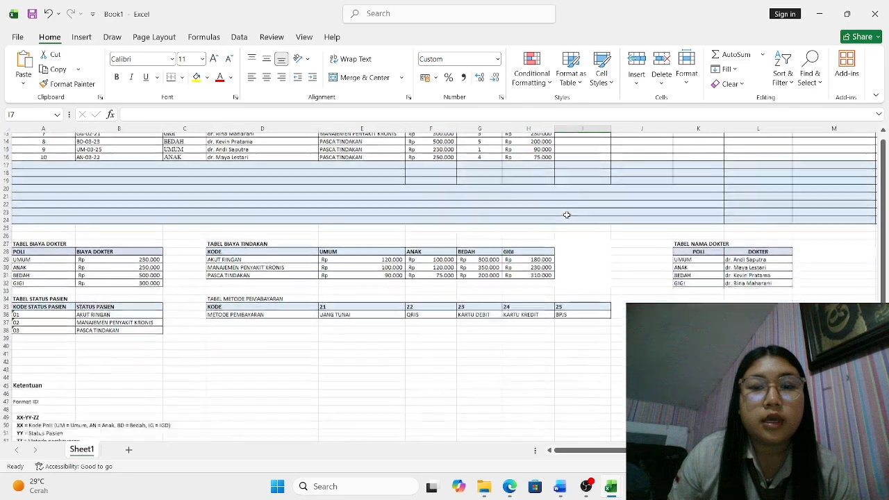
scroll(566, 214, down, 1)
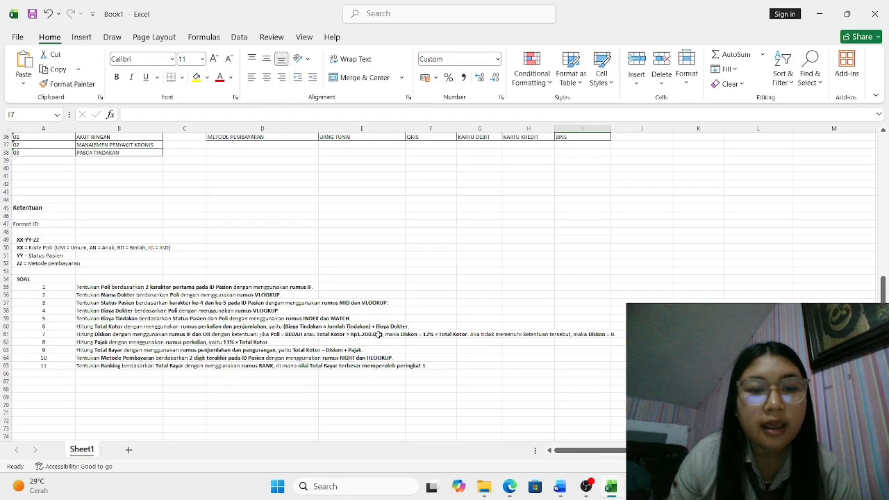
scroll(447, 277, up, 10)
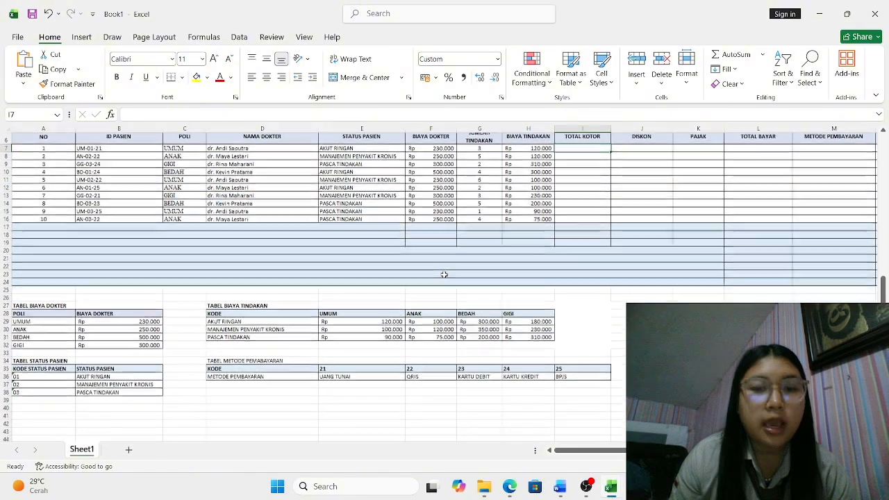
double_click(600, 153)
text(=)
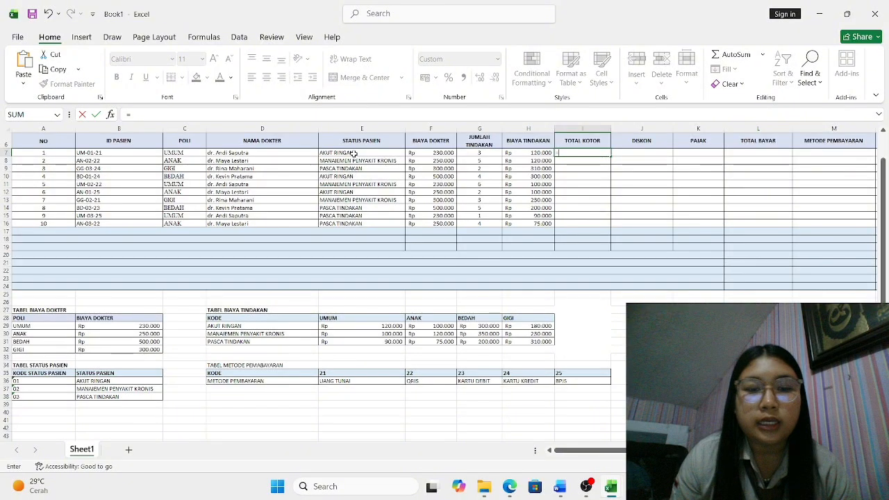
- Complete the I7 formula as =H7*G7+F7 and fill it down through I16
click(518, 153)
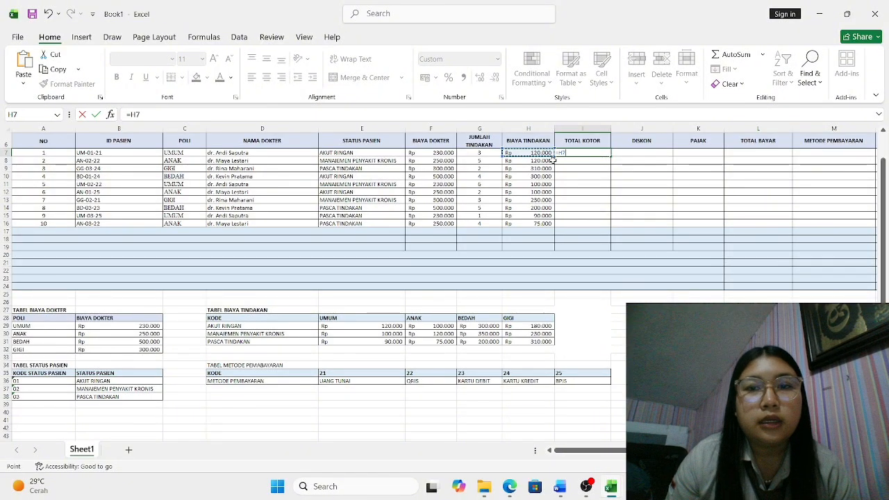
text(*)
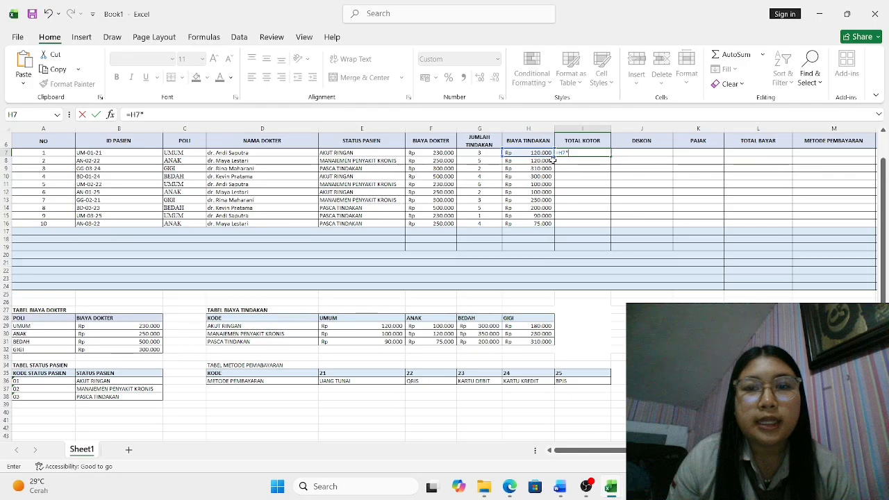
click(478, 153)
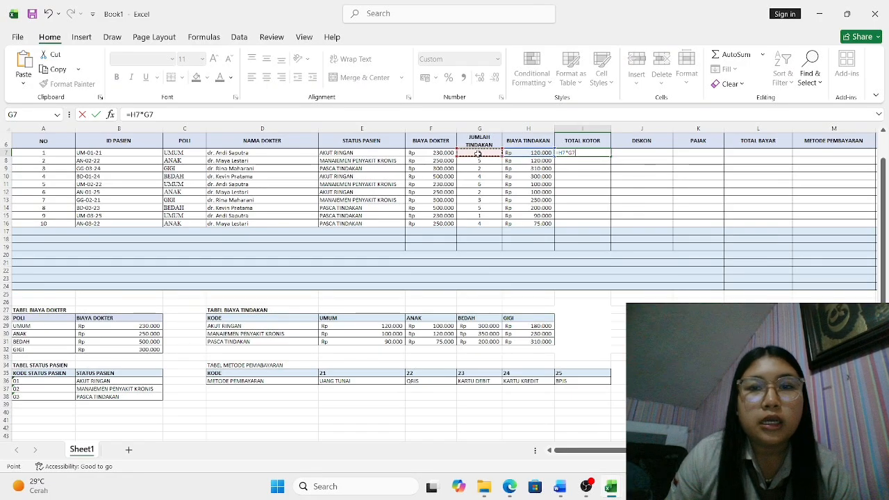
text(+)
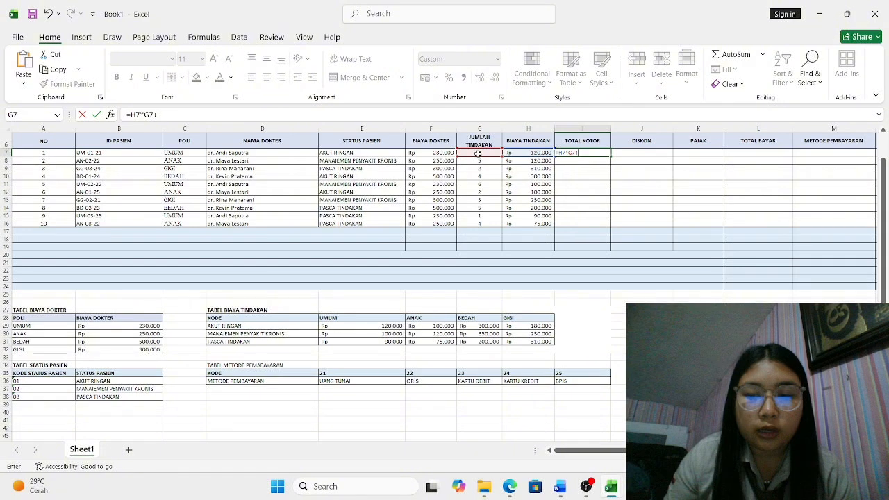
click(436, 152)
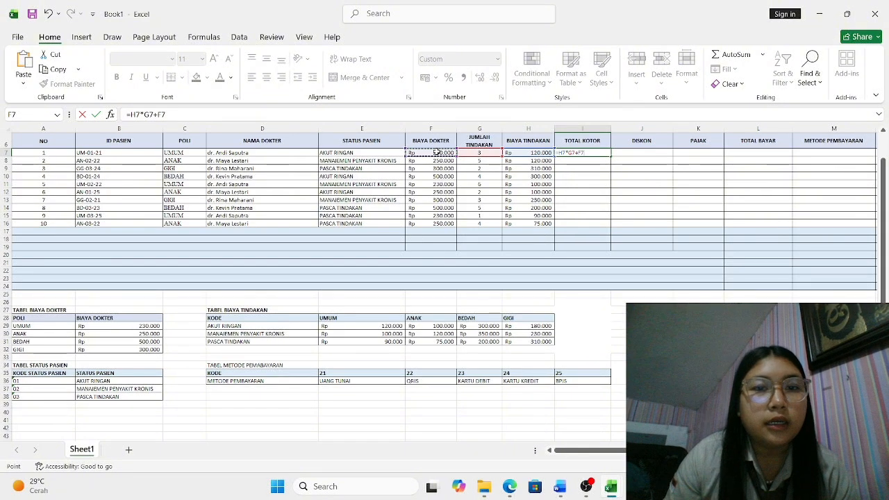
key(Return)
click(590, 153)
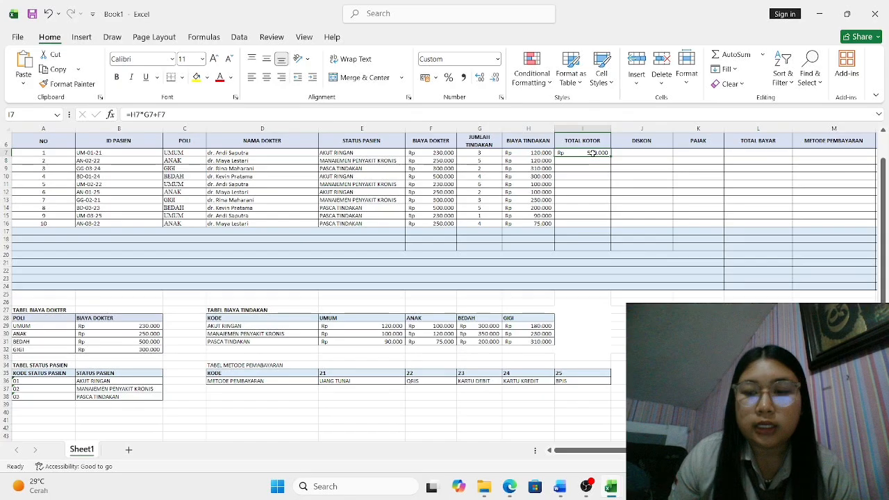
drag(612, 156, 611, 227)
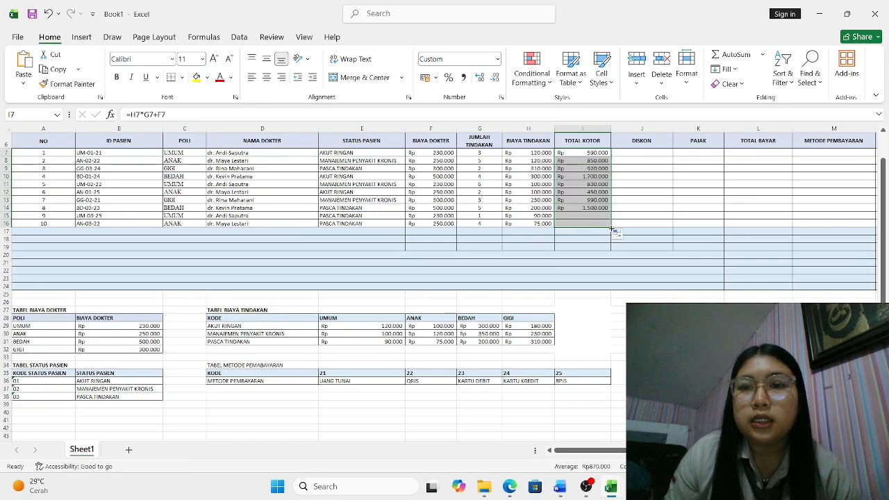
- Check the SOAL instruction for DISKON and begin an IF formula in J7 with a nested OR as its logical test
click(630, 155)
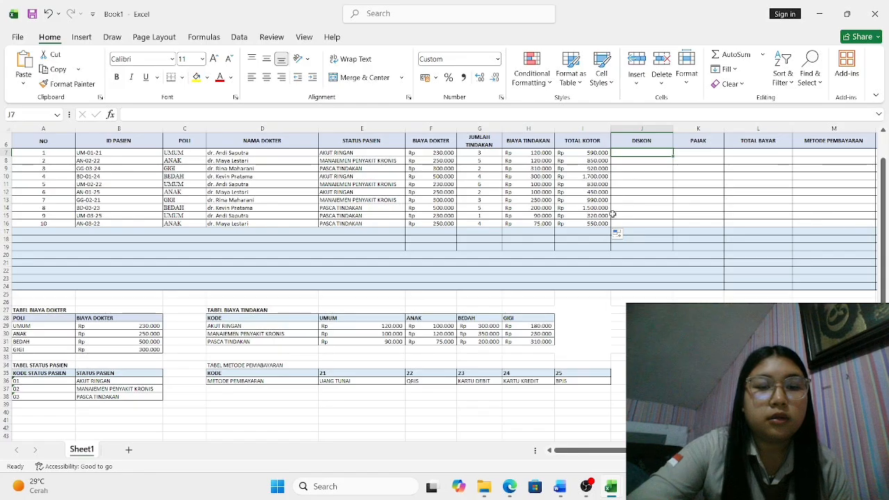
scroll(607, 219, down, 5)
scroll(607, 219, down, 7)
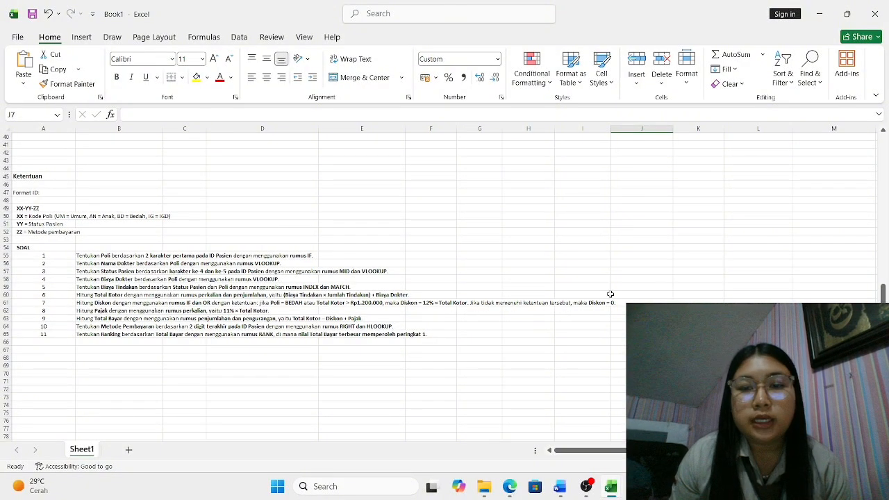
scroll(609, 295, up, 13)
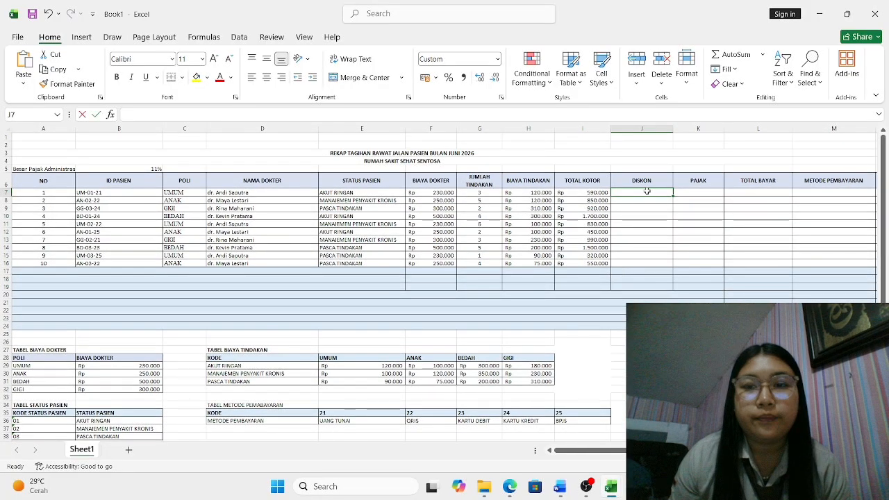
text(=IF)
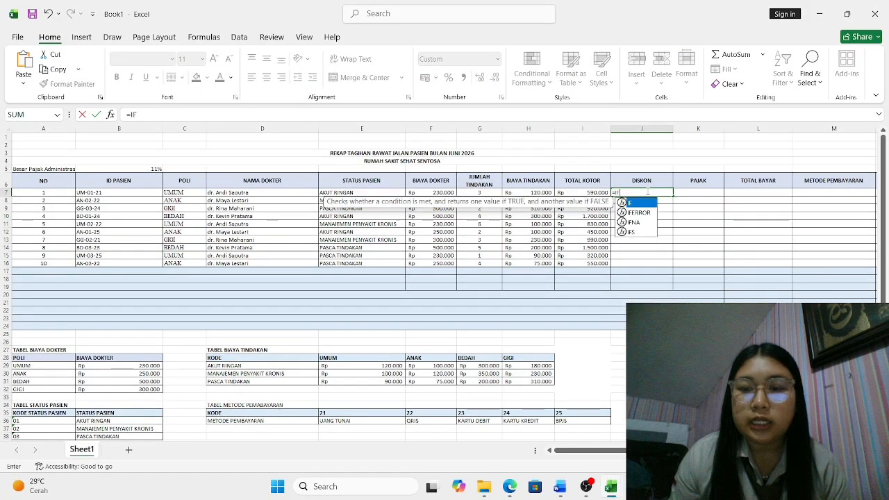
text((OR)
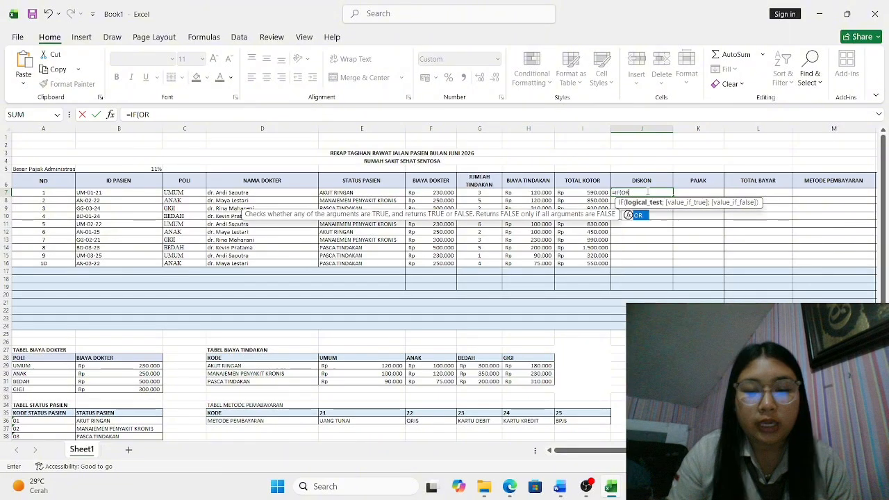
text(()
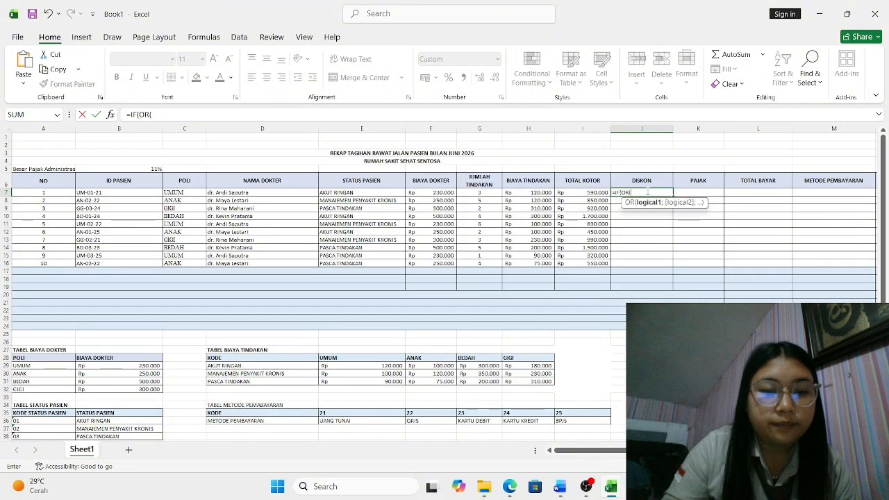
- Set the OR conditions in the J7 formula to C7="BEDAH" and I7>1200000, and close the OR
click(186, 192)
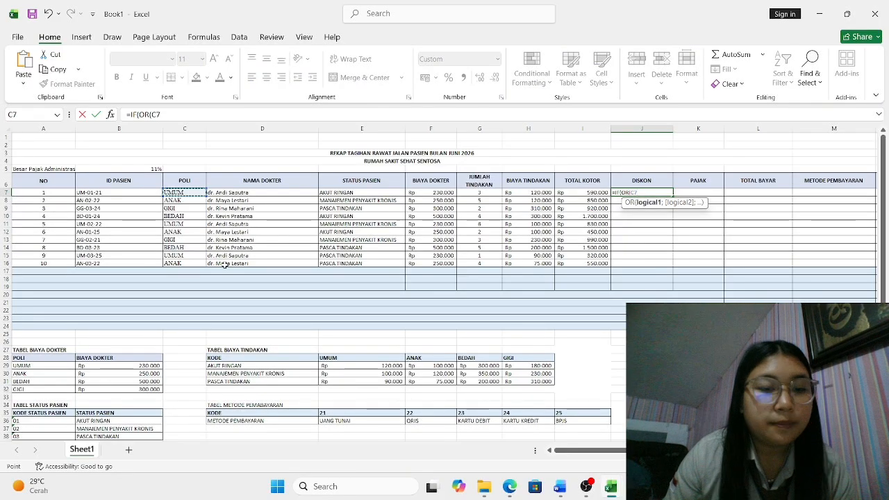
text(=)
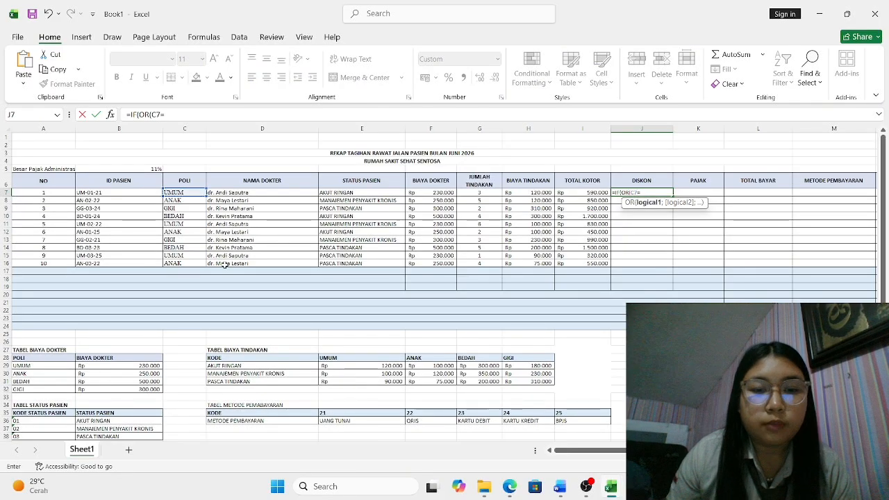
text("B)
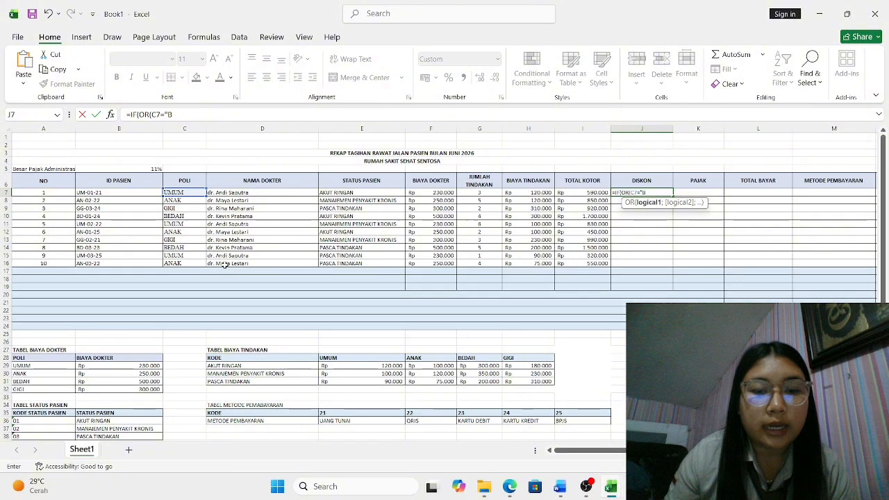
text(EDAH)
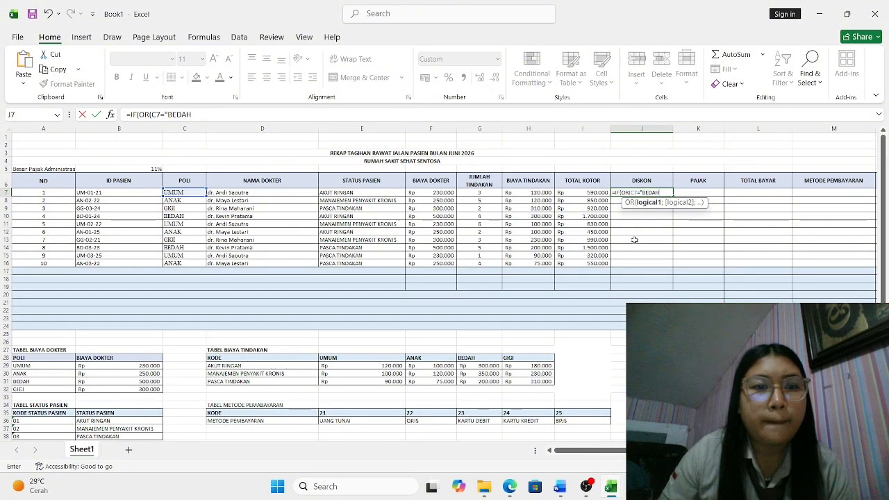
text(";)
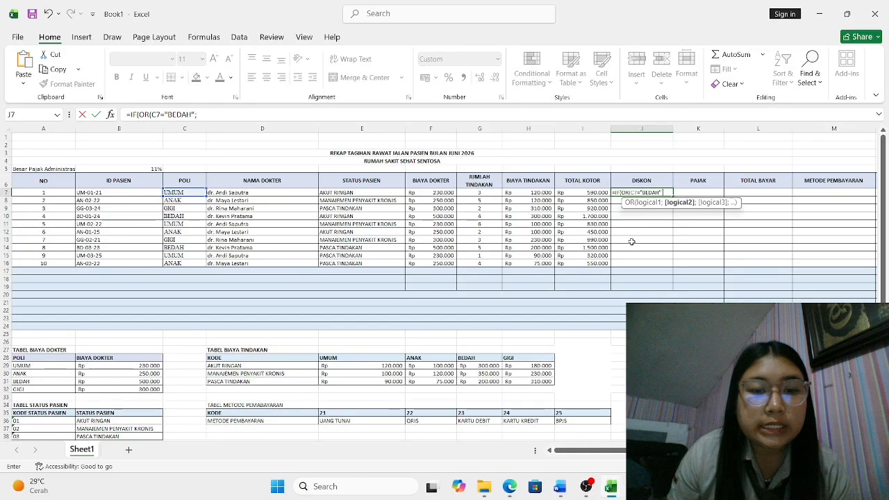
click(591, 194)
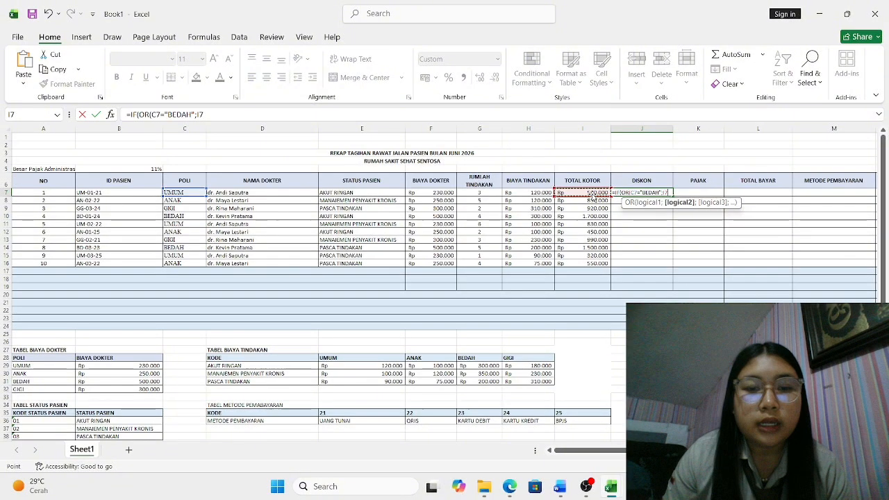
text(>12)
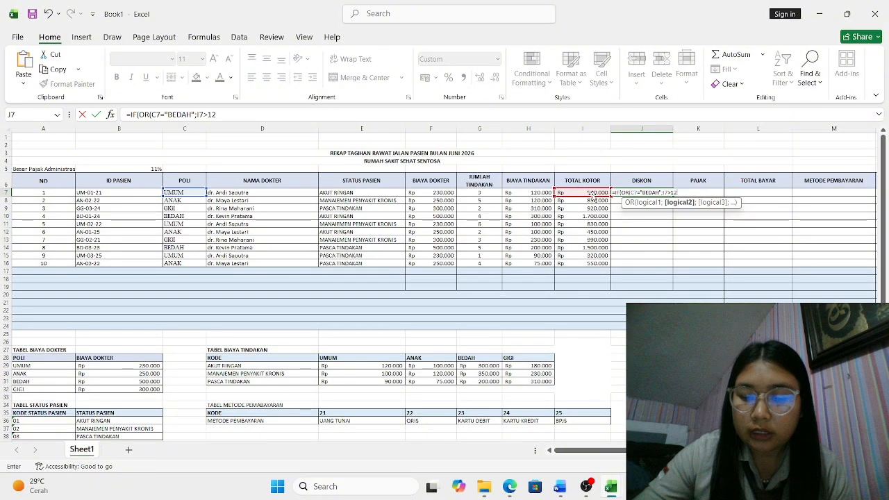
text(0000)
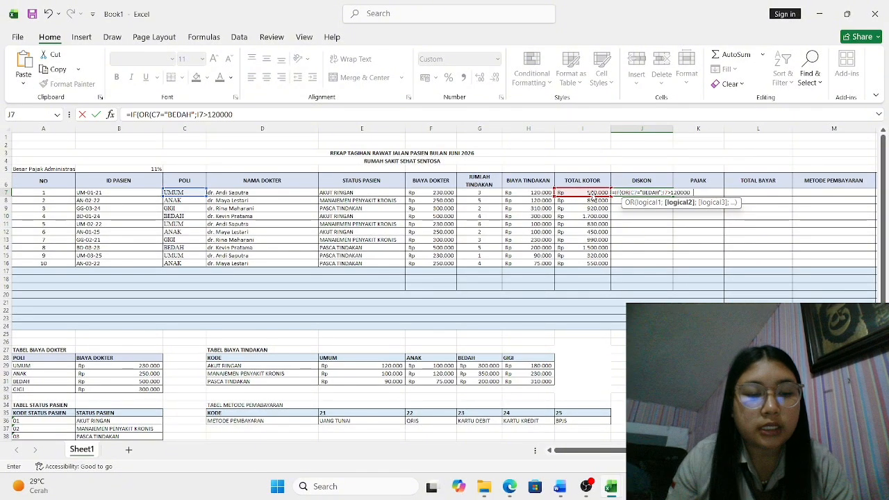
text(0);)
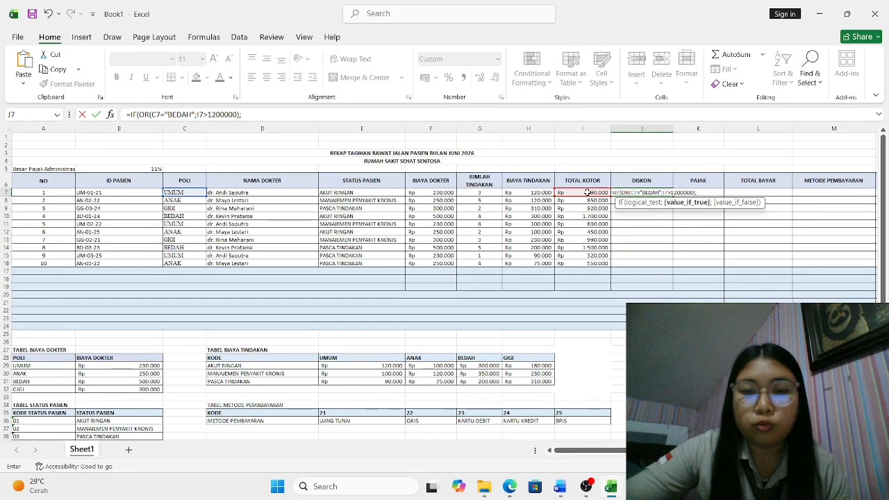
- Complete the J7 IF with I7*12% when true and 0 when false, and fill it down through J16
click(587, 192)
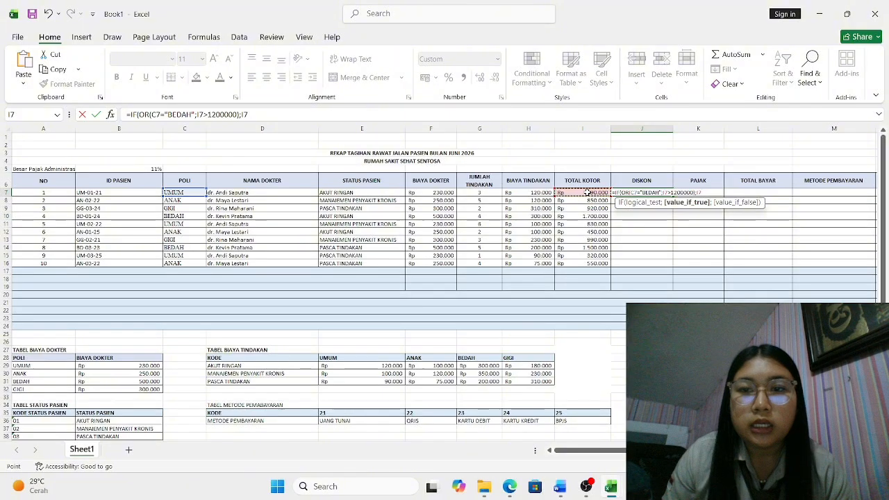
text(*)
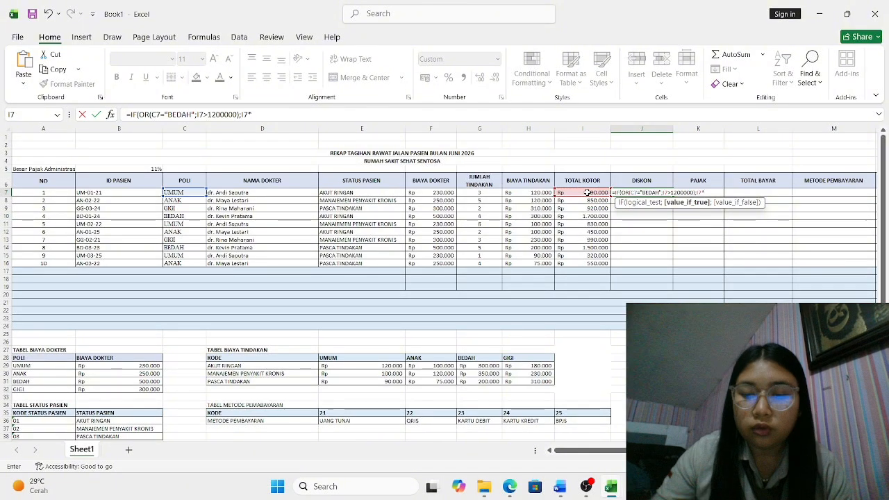
text(12)
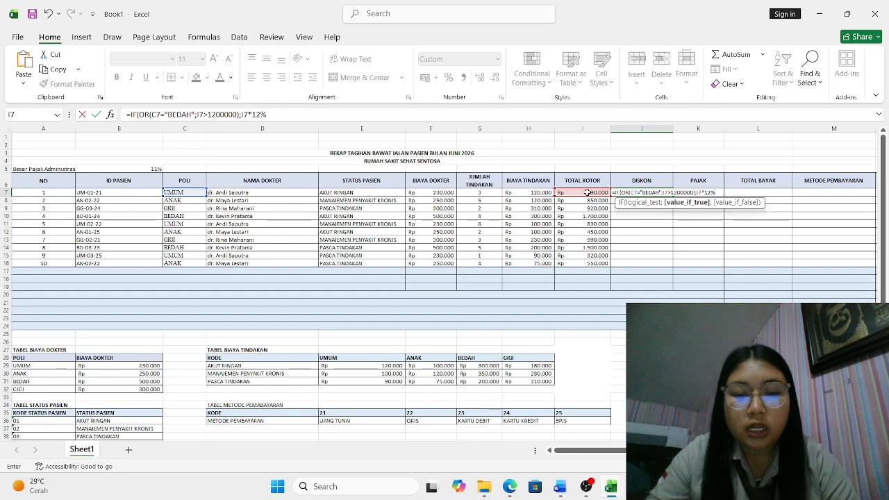
text(%;0)
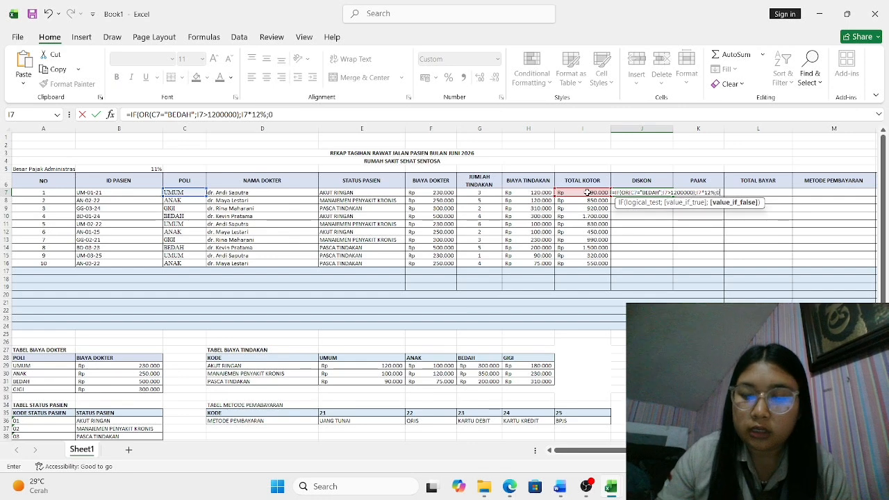
text())
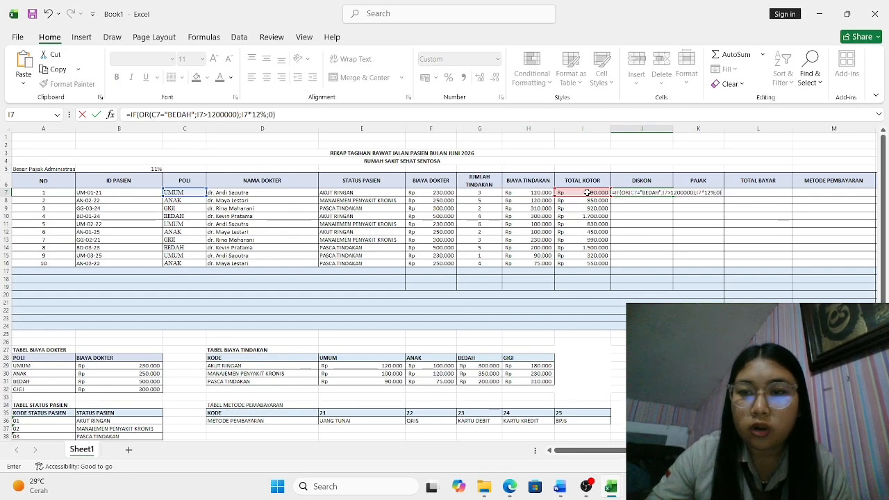
key(Return)
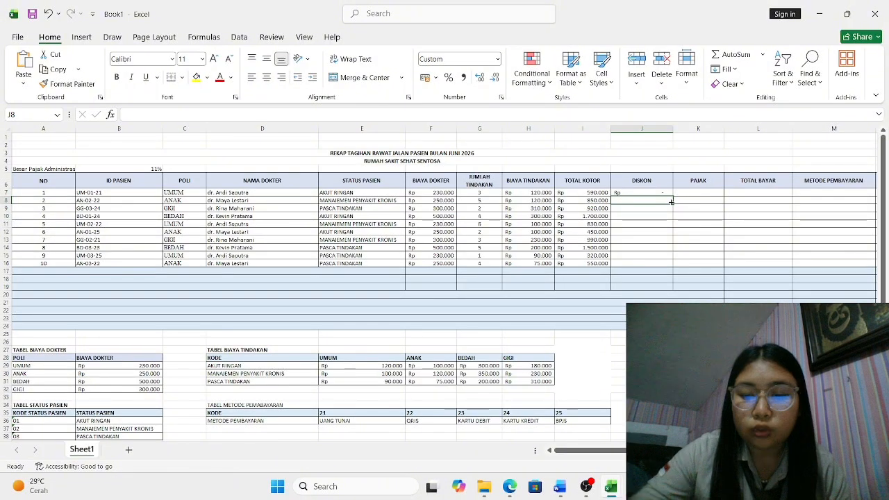
click(666, 191)
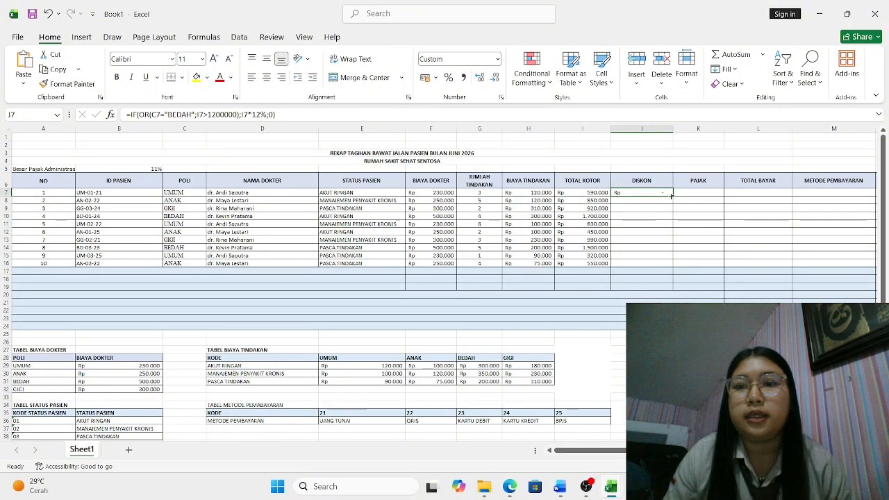
drag(674, 196, 668, 263)
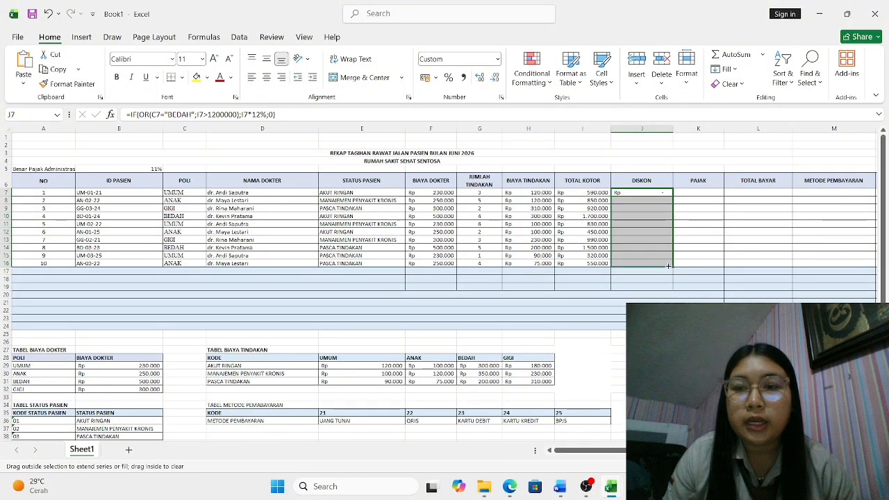
- Check the SOAL instruction for PAJAK, enter =I7*11% in K7 and fill it down through K16
click(689, 193)
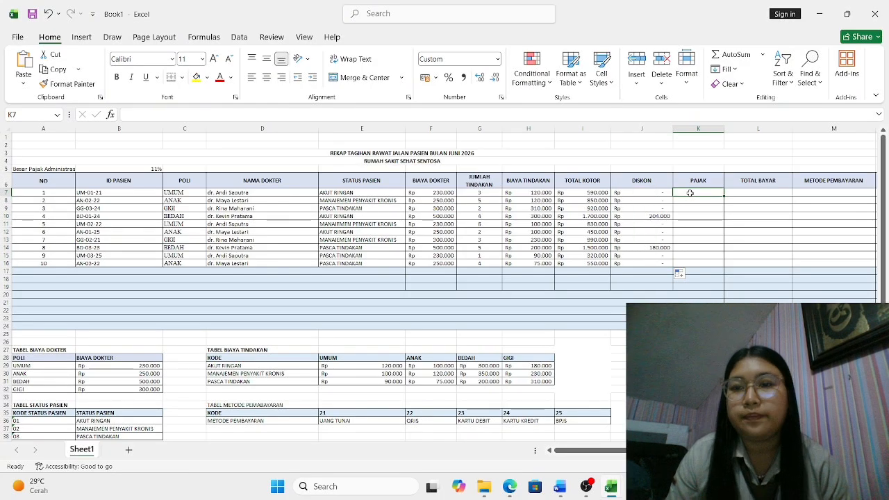
scroll(689, 193, down, 1)
scroll(690, 193, down, 1)
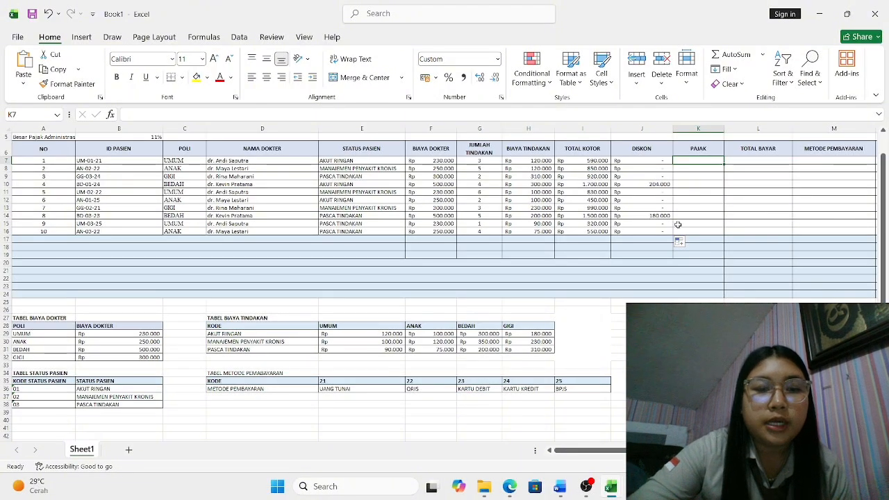
scroll(677, 224, down, 11)
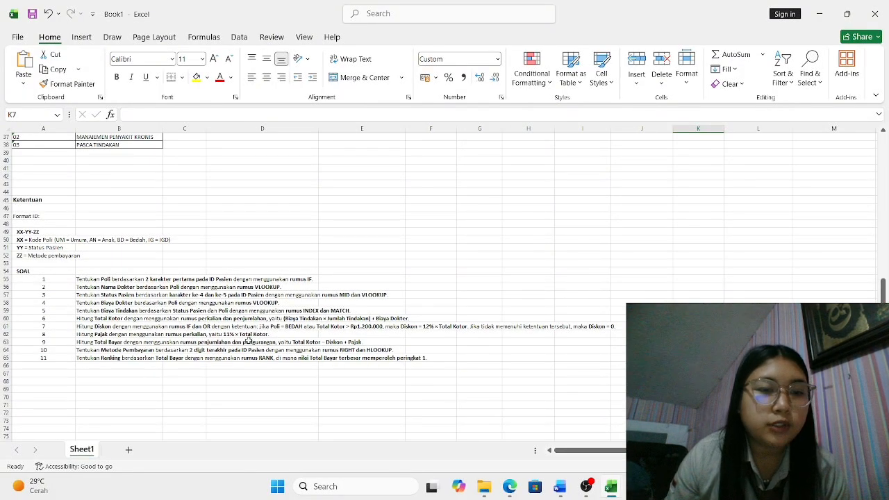
scroll(356, 234, up, 12)
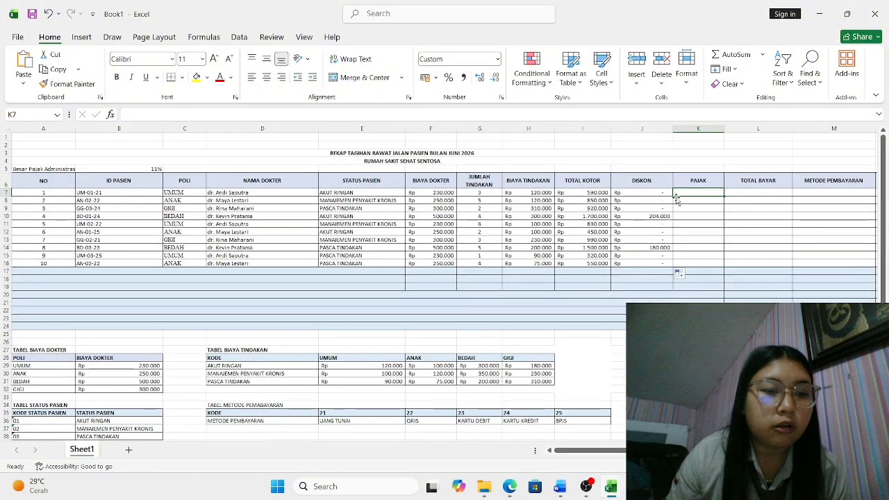
text(=)
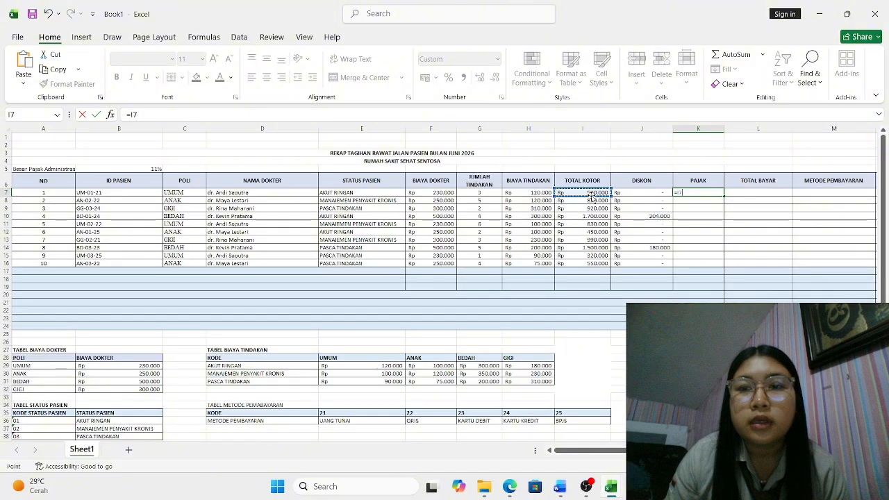
text(*)
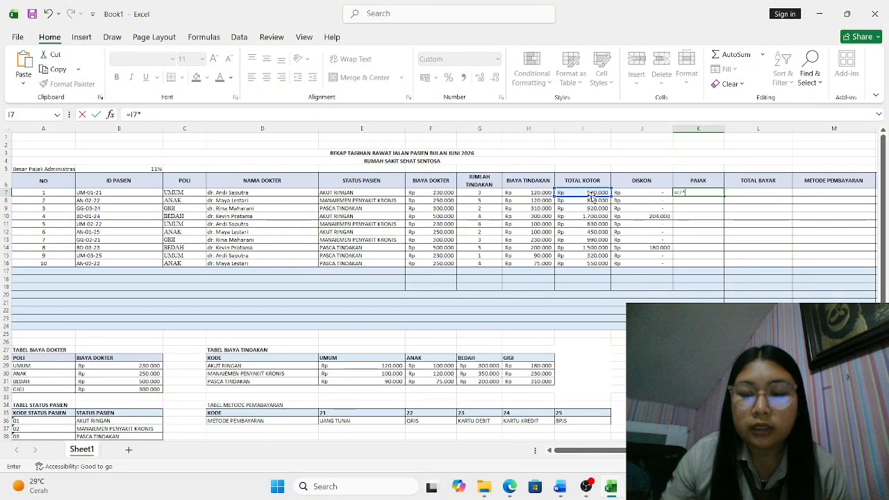
text(11%)
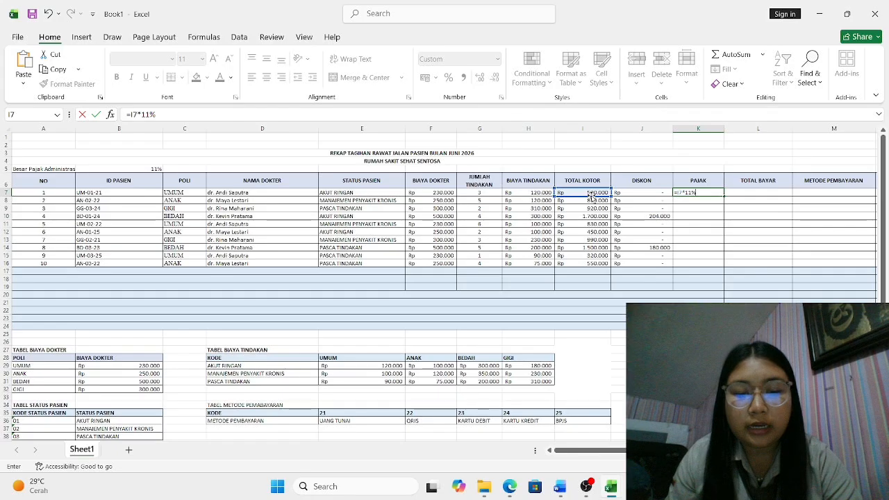
key(Return)
click(699, 193)
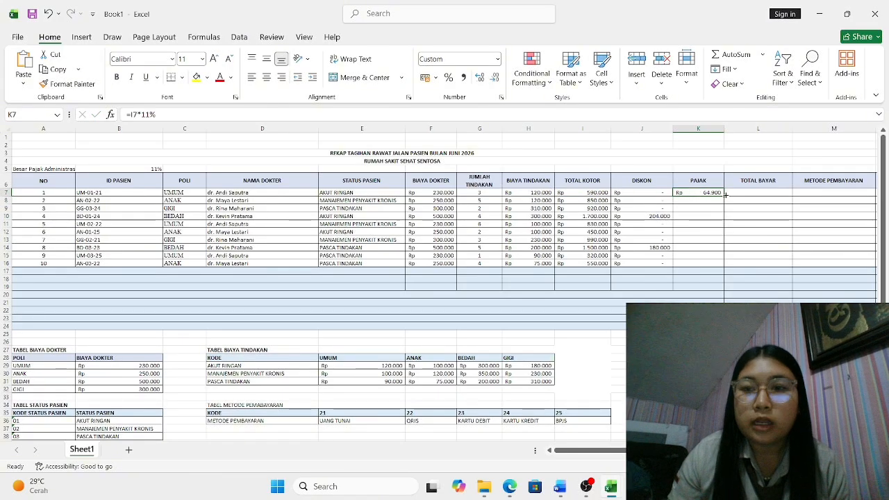
drag(724, 194, 722, 264)
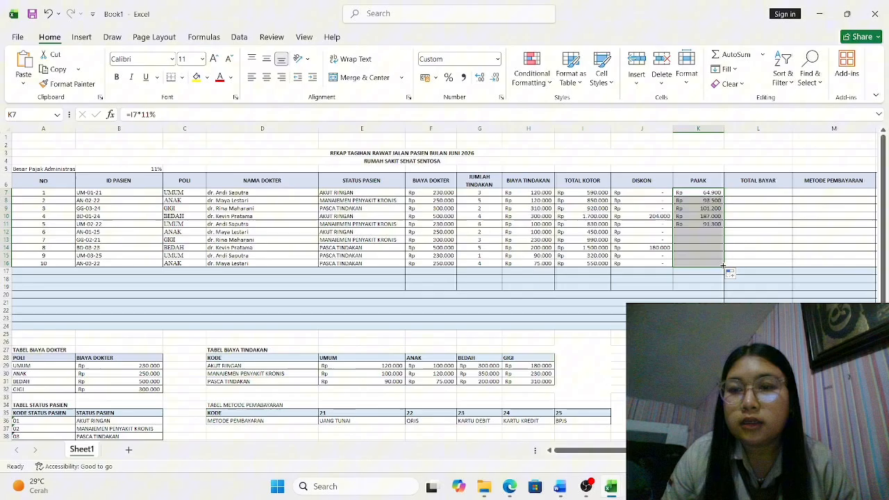
- Check the SOAL instruction for TOTAL BAYAR and begin the L7 formula with a reference to I7
click(741, 192)
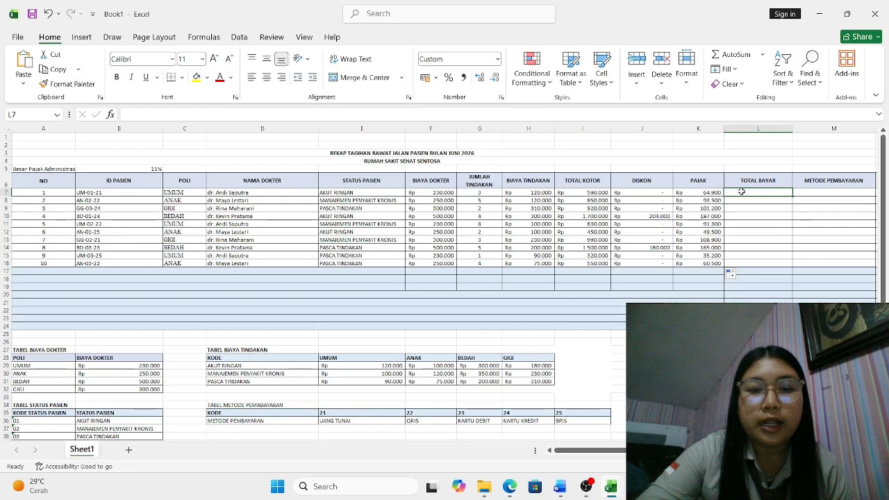
scroll(740, 192, down, 10)
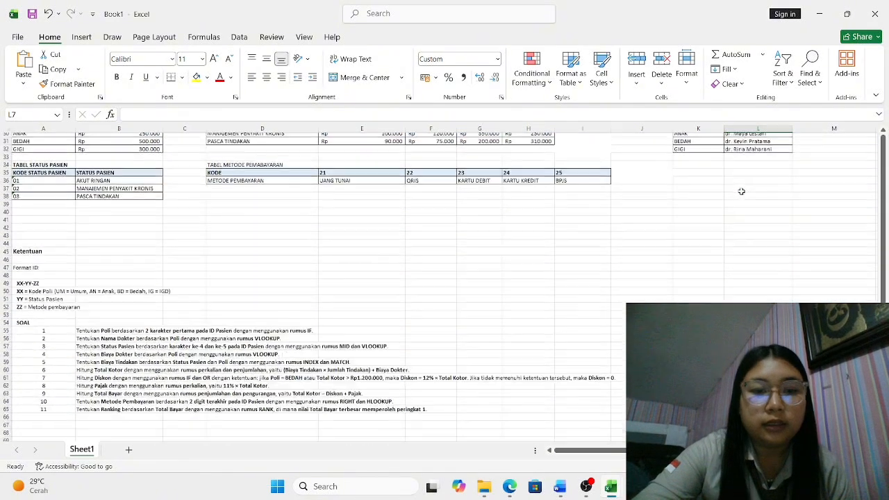
scroll(278, 336, down, 4)
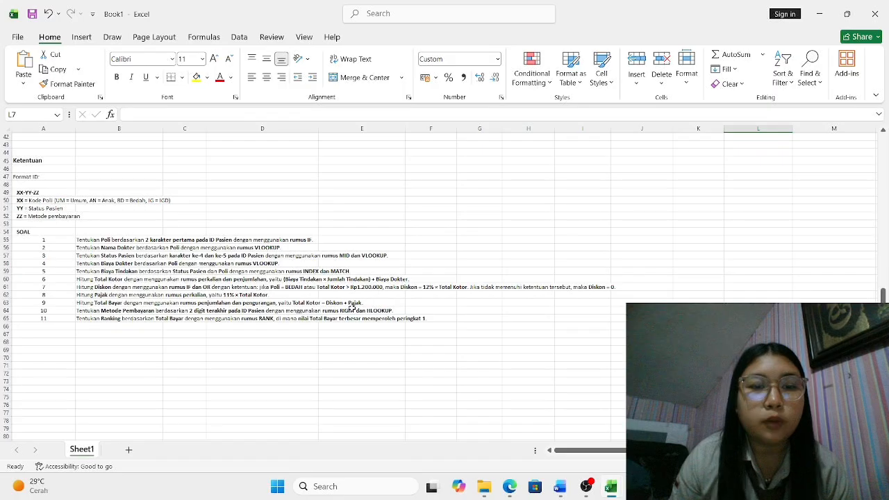
scroll(354, 305, up, 14)
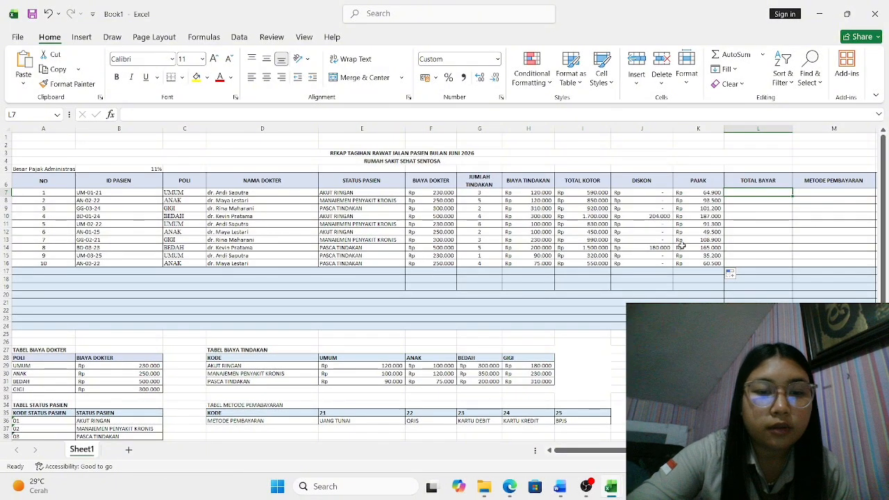
text(=)
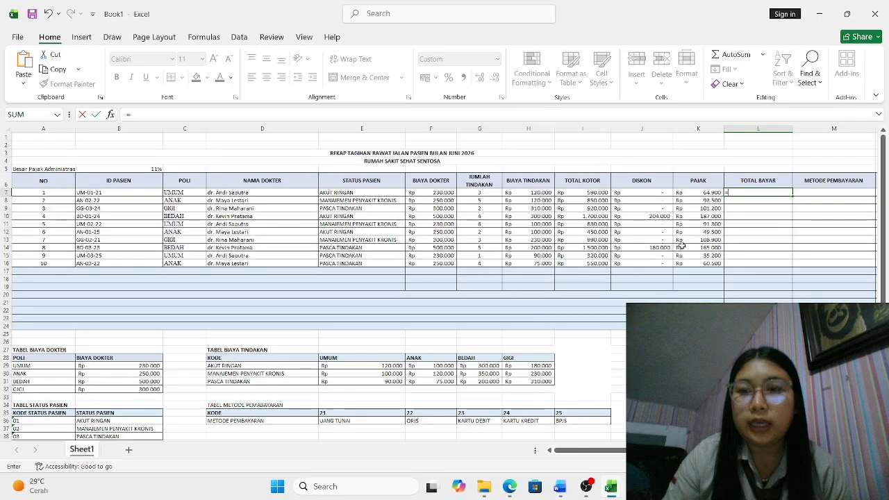
click(573, 193)
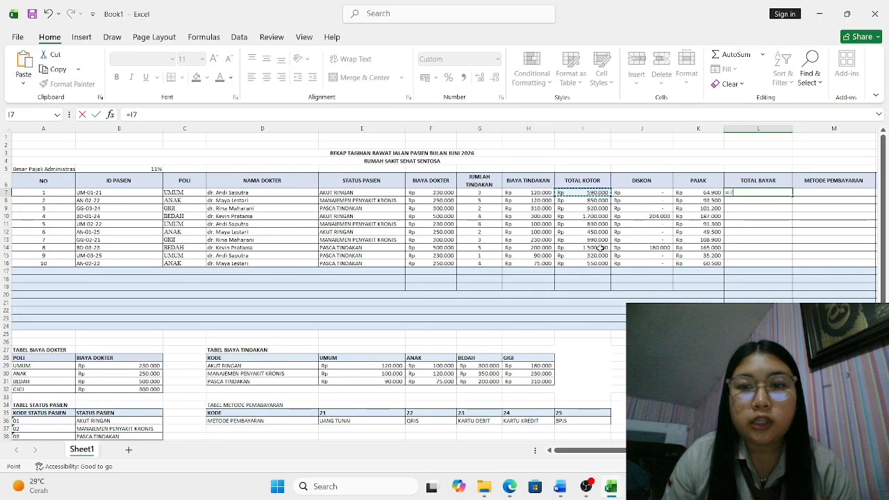
- Complete the L7 formula as =I7-J7+K7 and fill it down through L16
text(-)
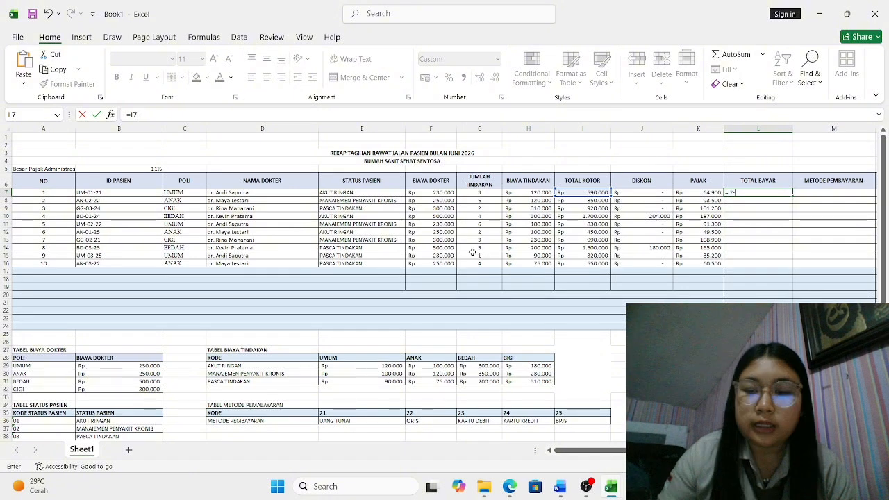
click(630, 192)
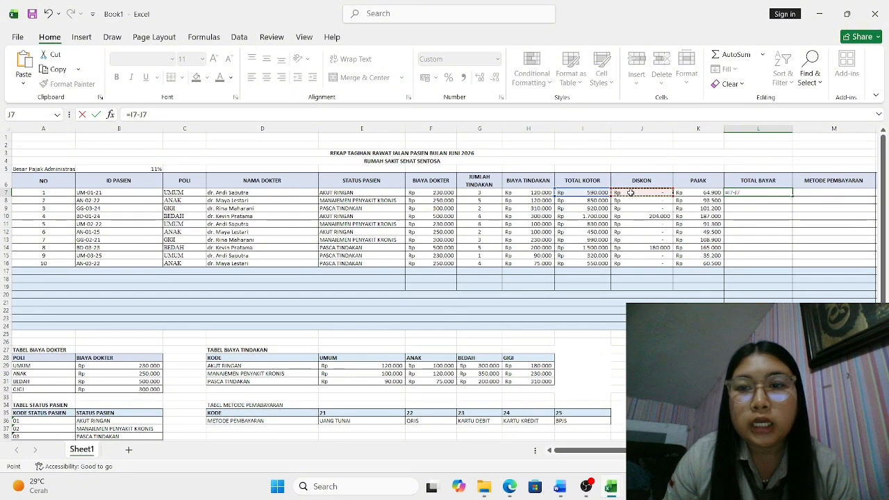
text(+)
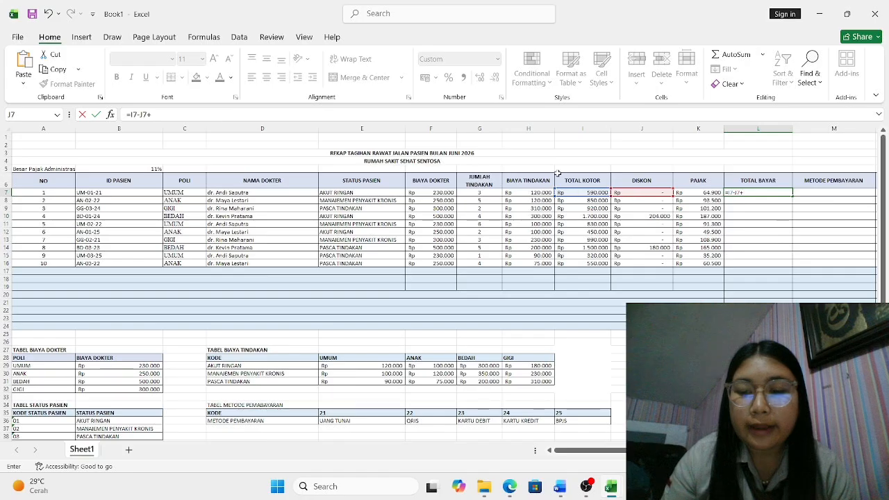
click(703, 195)
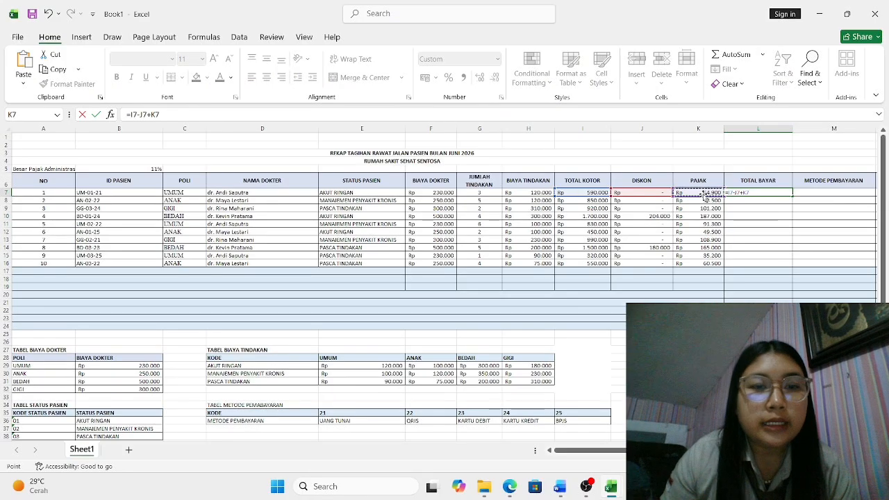
key(Return)
click(759, 192)
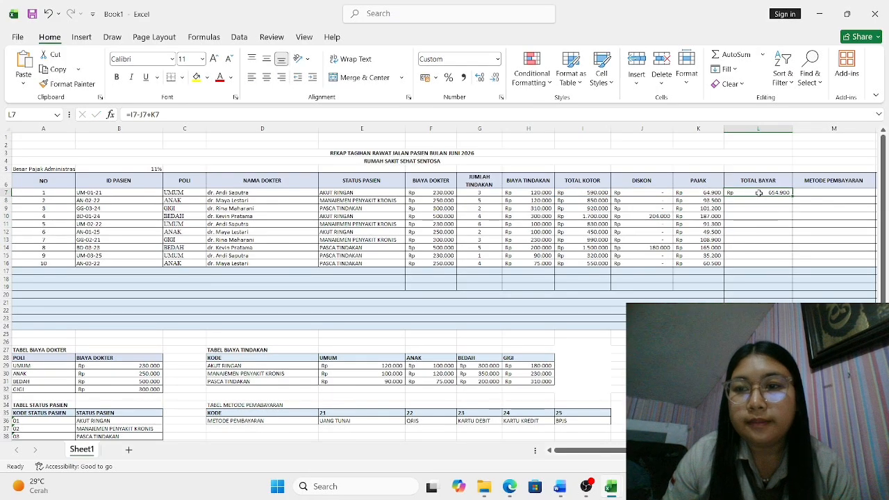
drag(790, 196, 789, 265)
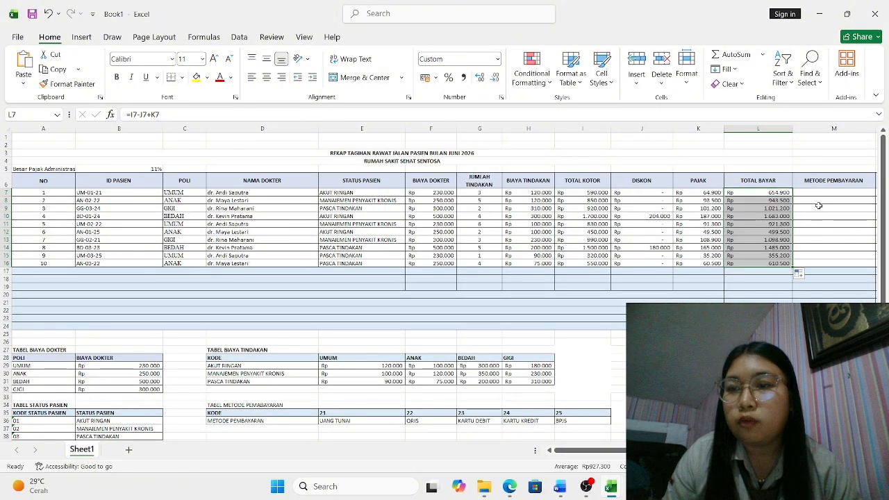
- Check the SOAL instruction for METODE PEMBAYARAN and begin an HLOOKUP formula in M7
scroll(818, 205, right, 3)
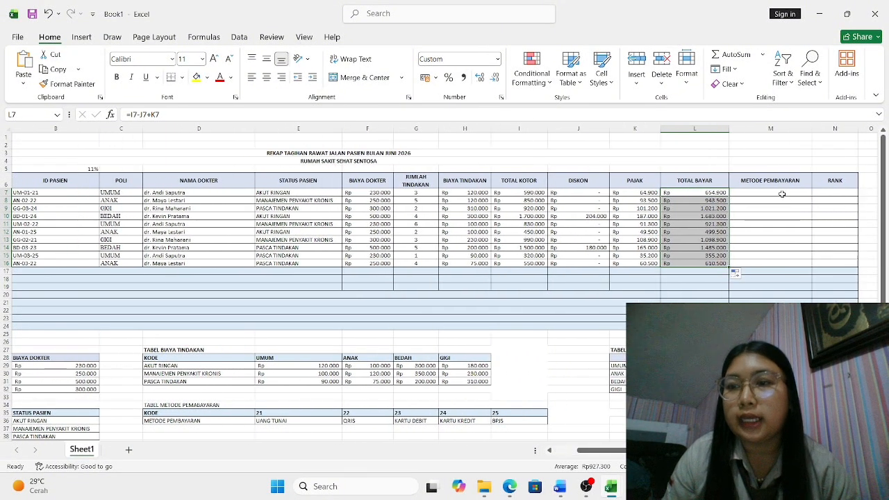
click(782, 194)
scroll(666, 255, down, 2)
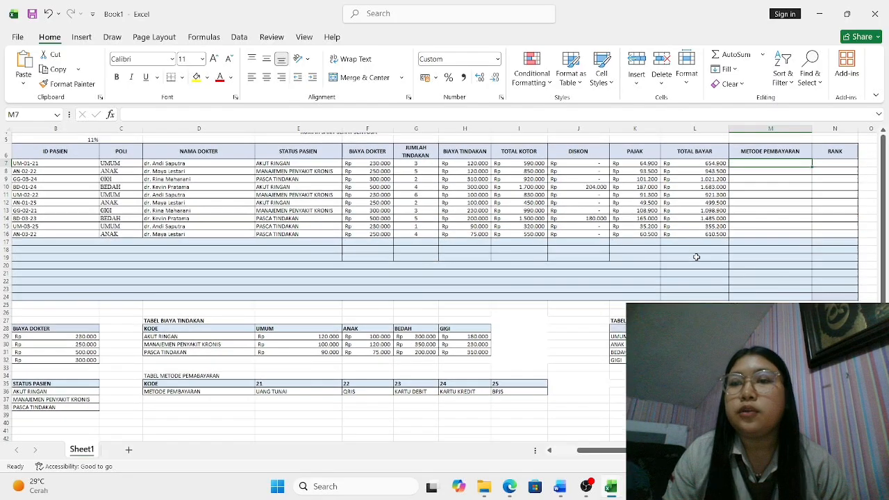
scroll(695, 257, down, 13)
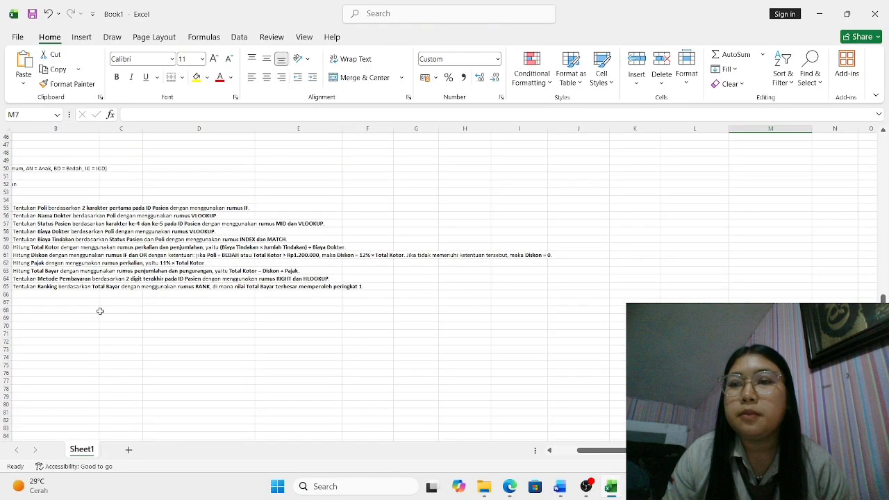
scroll(100, 311, left, 3)
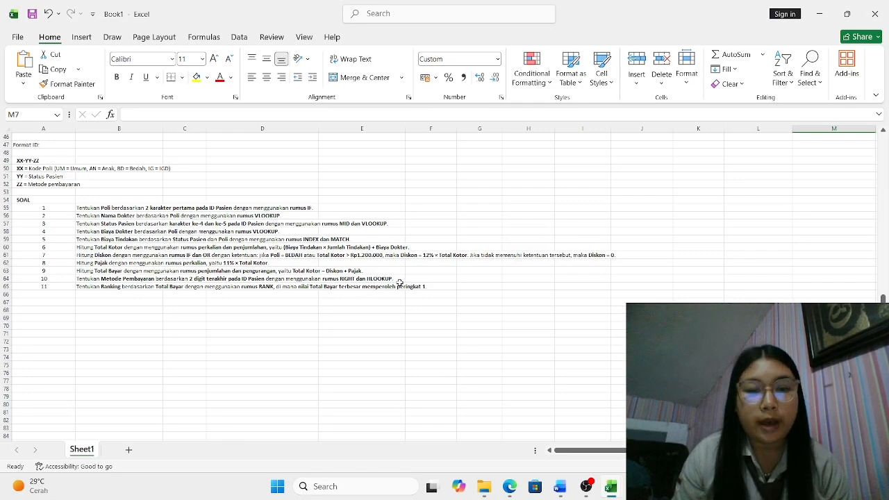
scroll(400, 282, up, 13)
scroll(399, 282, right, 2)
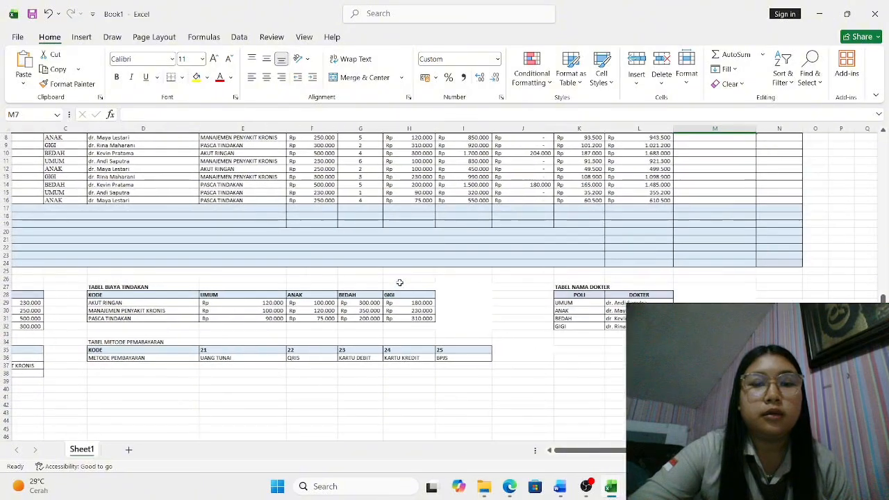
scroll(400, 282, up, 3)
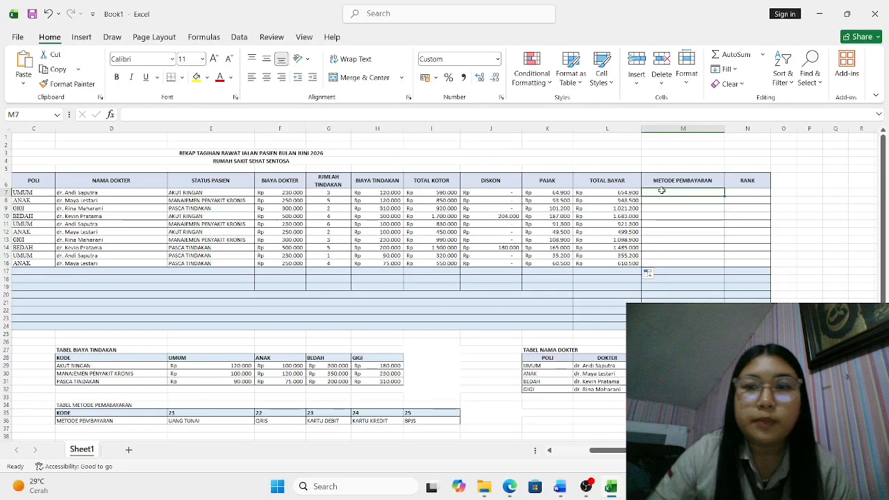
text(=HLOOKUP)
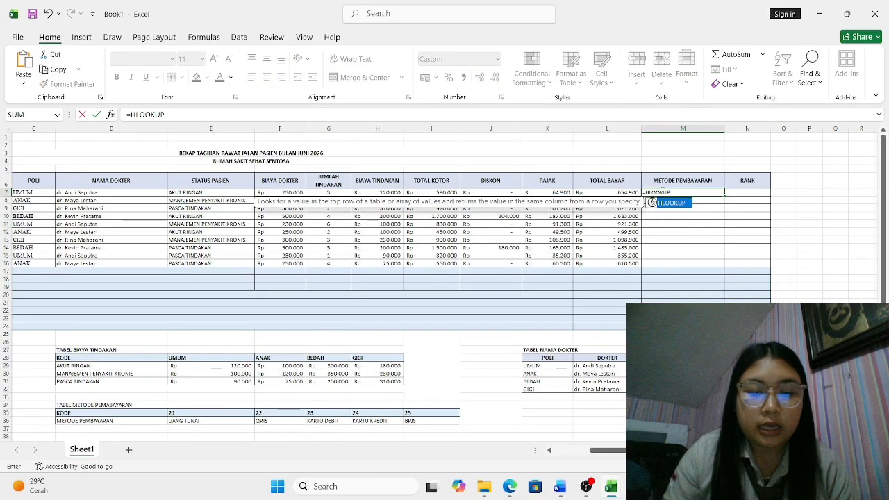
- Give the HLOOKUP in M7 the lookup value VALUE(RIGHT(B7;2)), based on the patient's ID PASIEN
text((V)
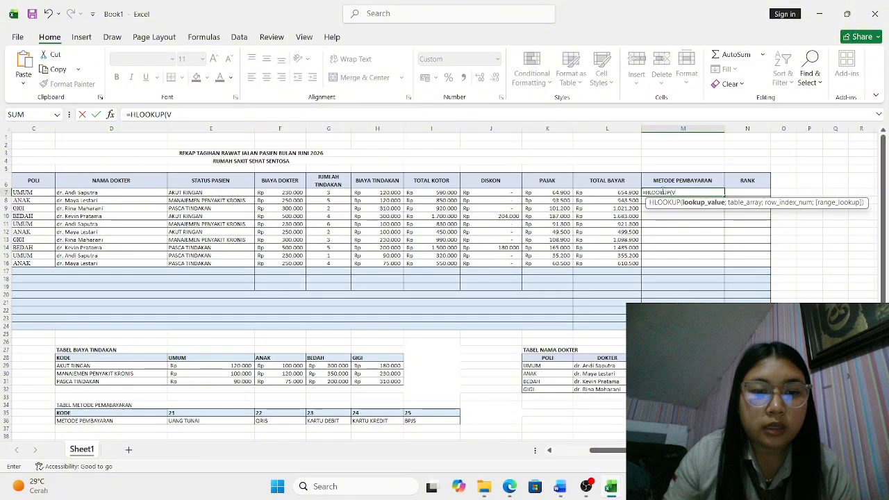
text(ALUE)
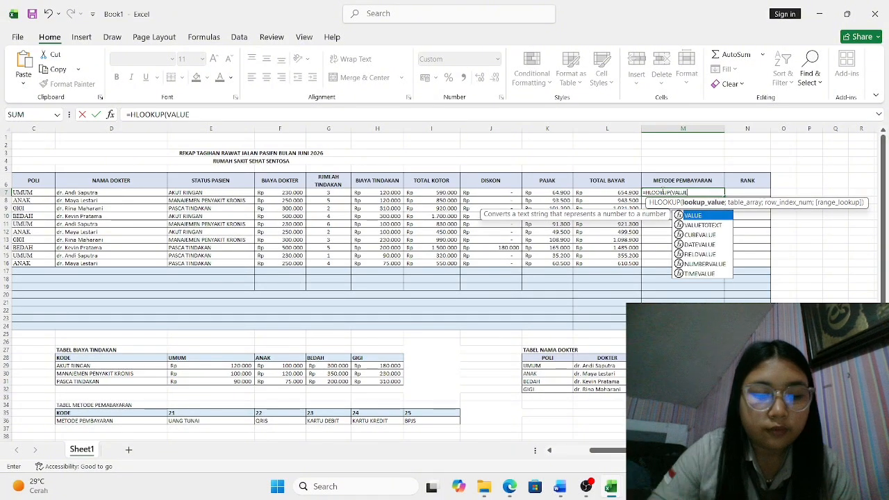
text((R)
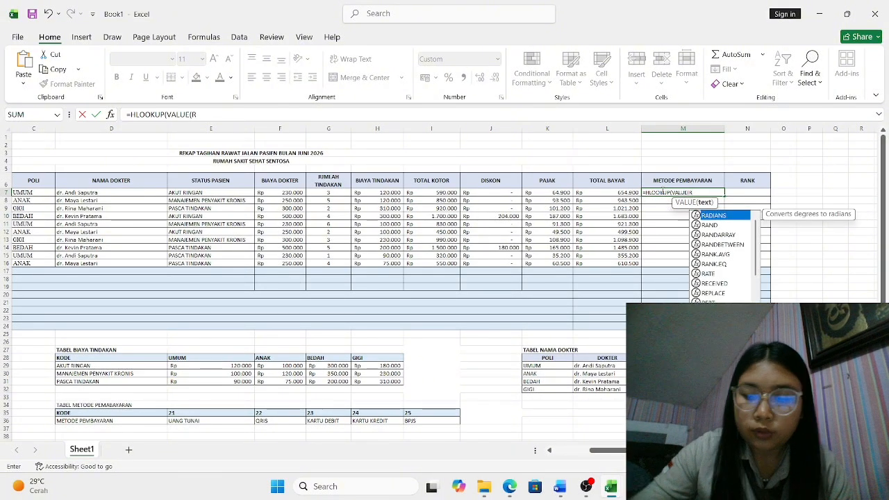
text(IGHT)
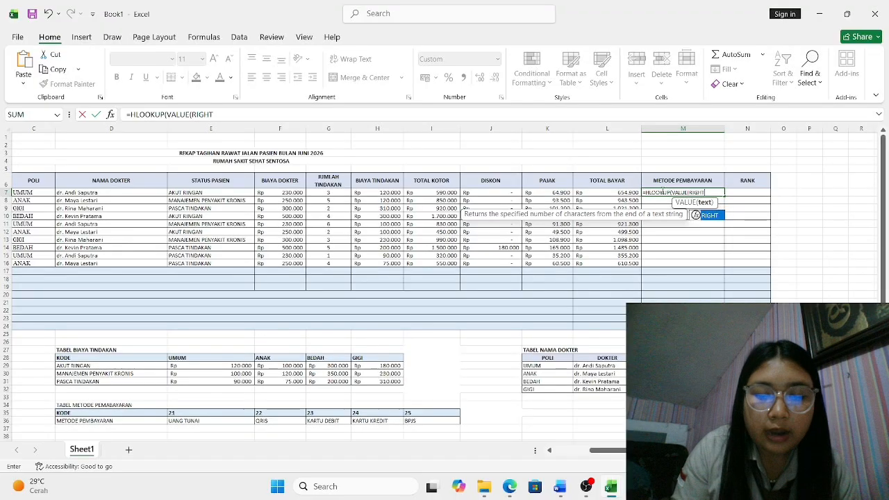
text(()
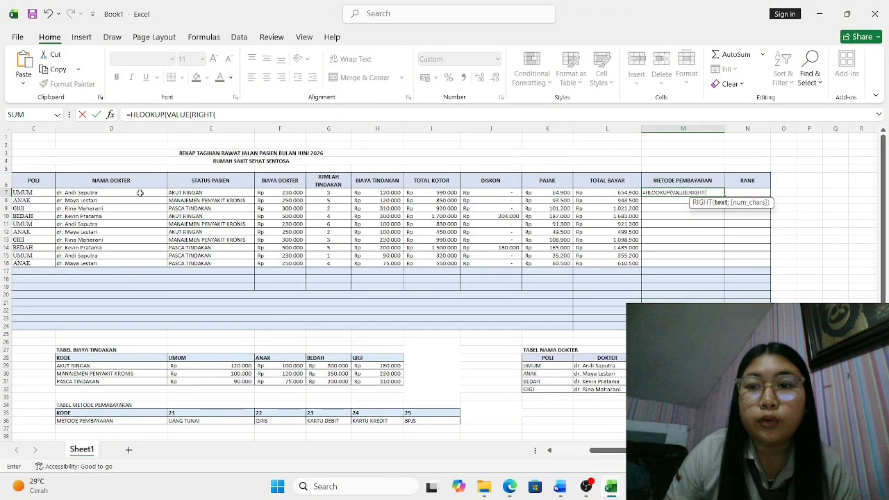
scroll(139, 193, left, 4)
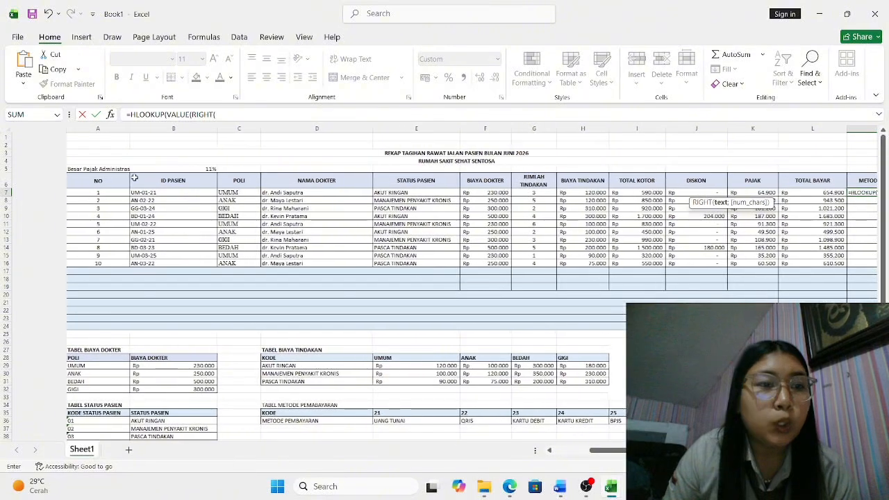
scroll(157, 197, right, 2)
click(76, 192)
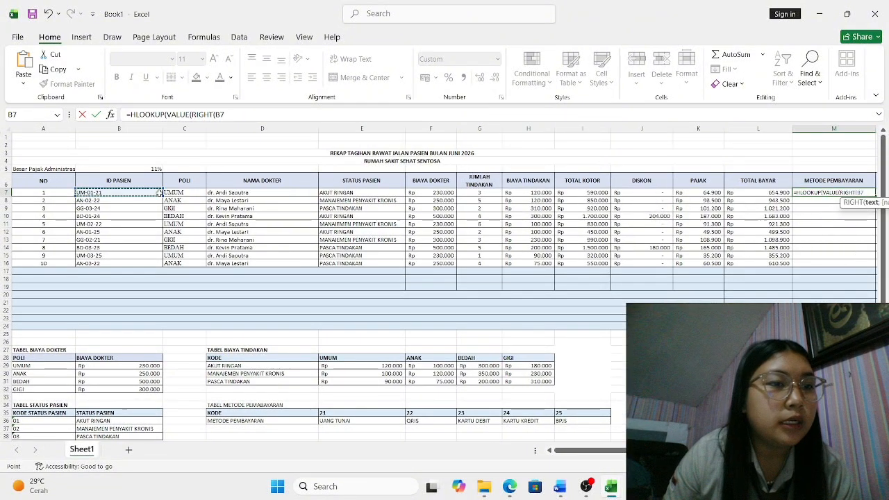
scroll(412, 207, right, 6)
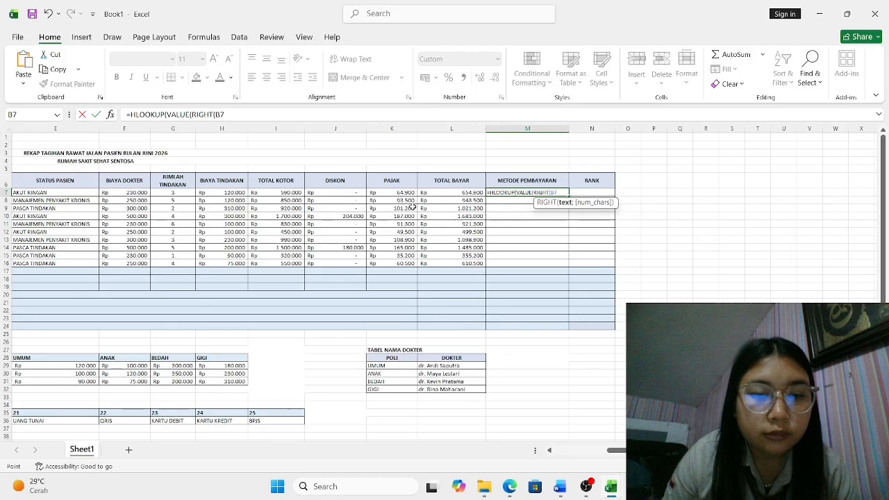
text(;2)
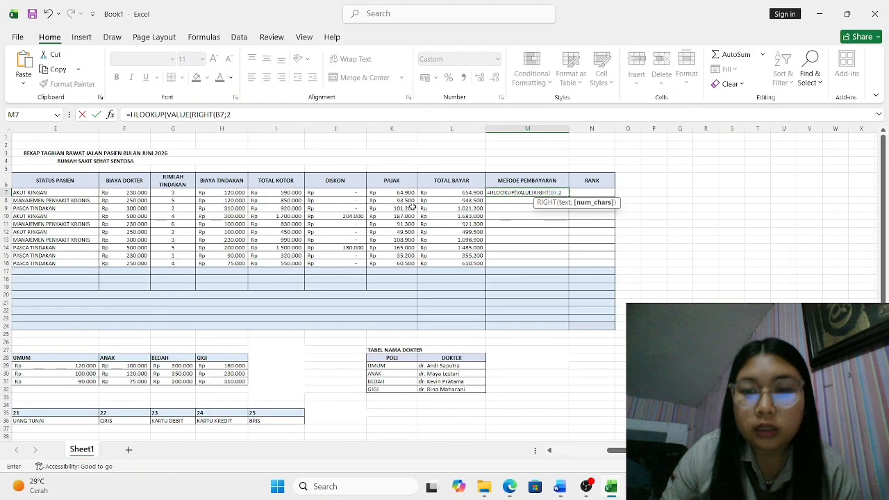
text()))
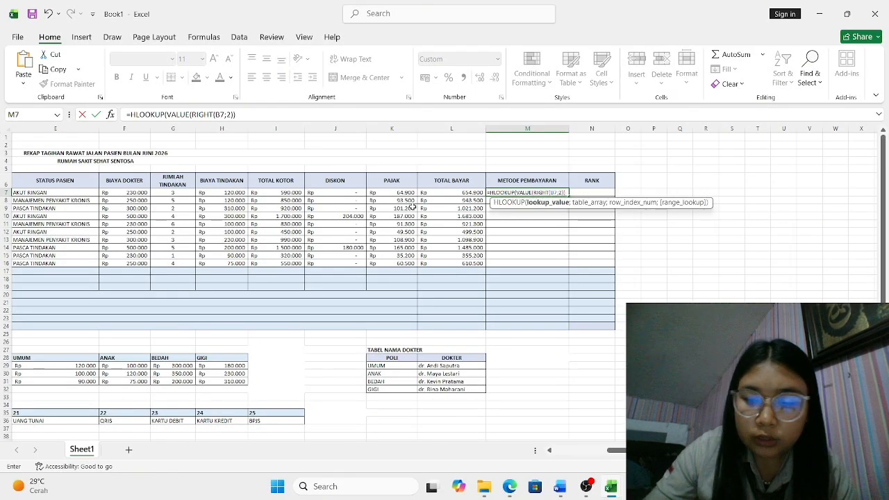
- Add the TABEL METODE PEMBAYARAN range as the HLOOKUP table array with absolute references, $D$35:$I$36
text(;)
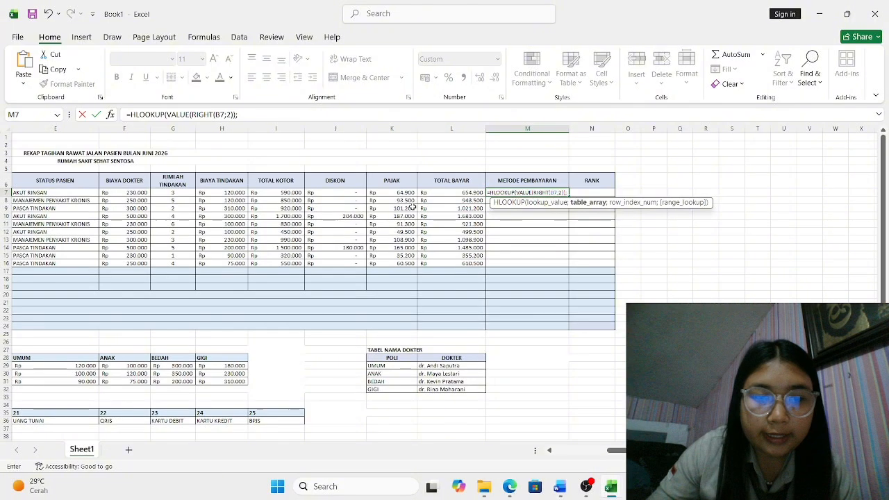
scroll(418, 259, down, 6)
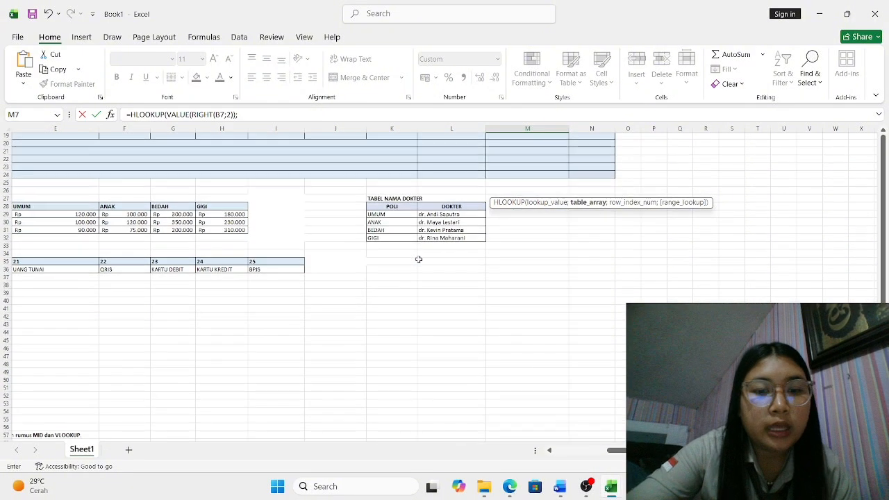
scroll(418, 259, left, 3)
scroll(419, 259, left, 5)
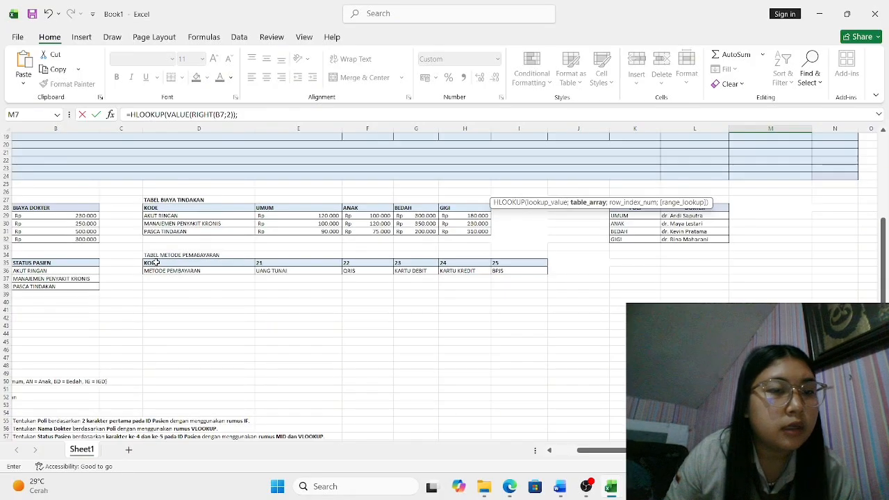
drag(154, 263, 540, 269)
scroll(704, 207, right, 4)
scroll(705, 206, up, 6)
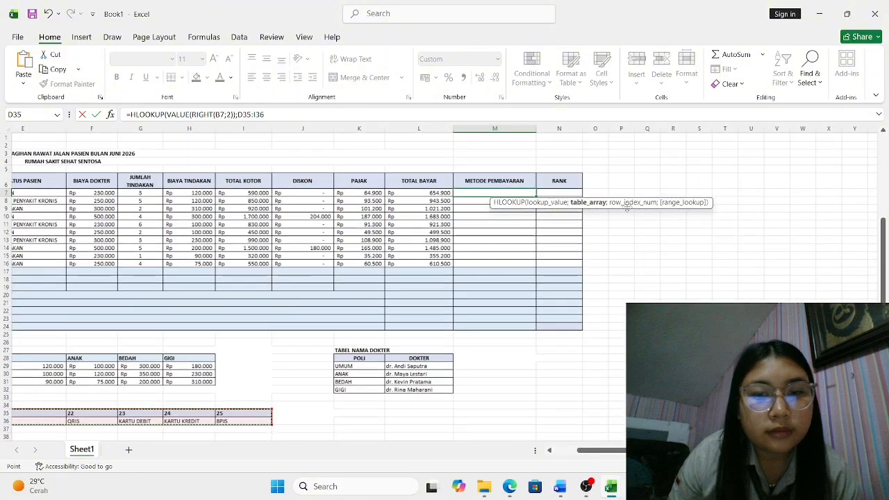
scroll(627, 206, left, 1)
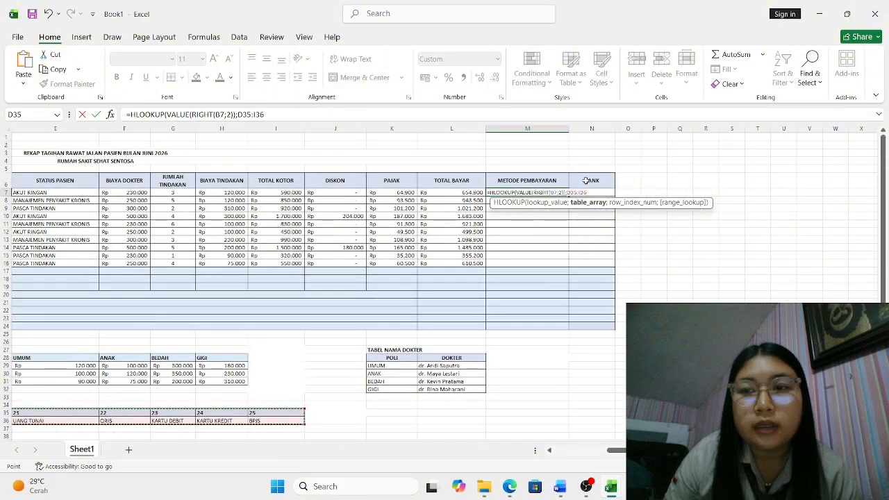
key(F4)
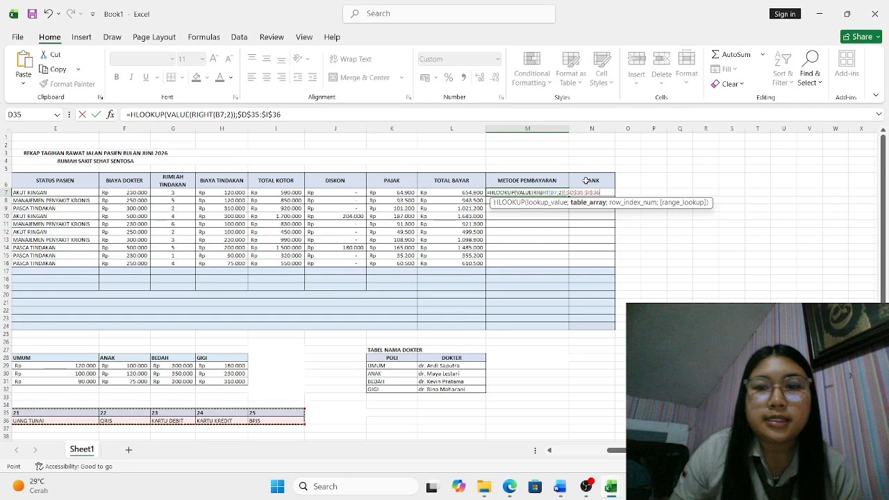
- Complete the M7 HLOOKUP with row index 2 and FALSE for exact match, and fill it down through M16
text(;2)
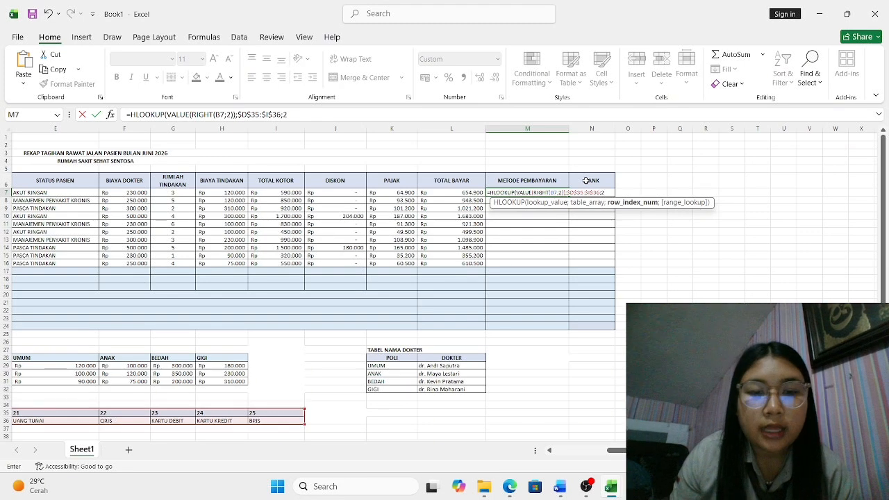
text(;)
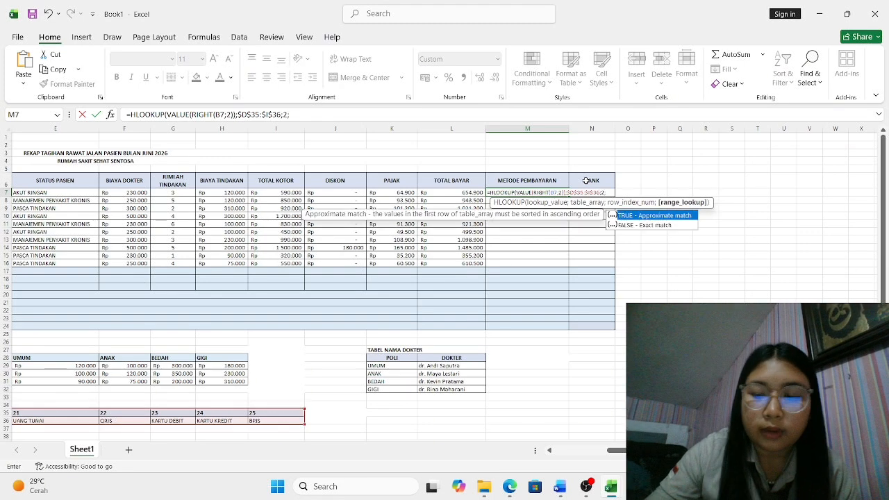
text(FALSE)
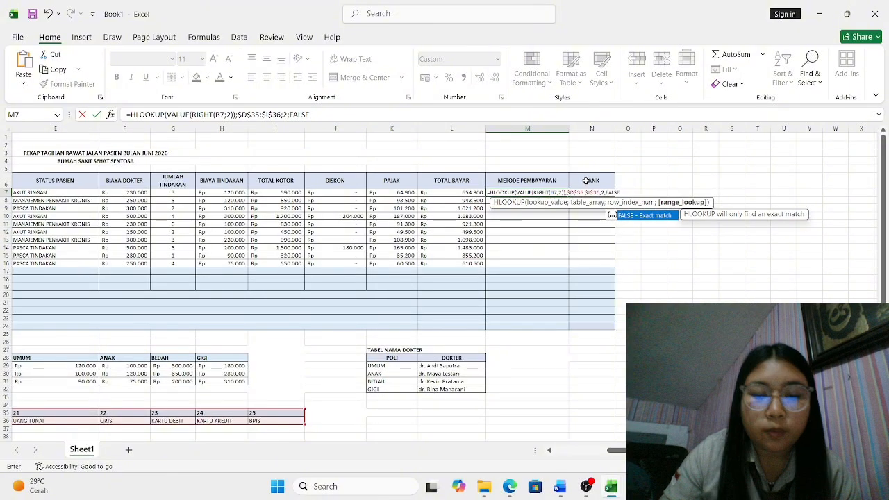
text())
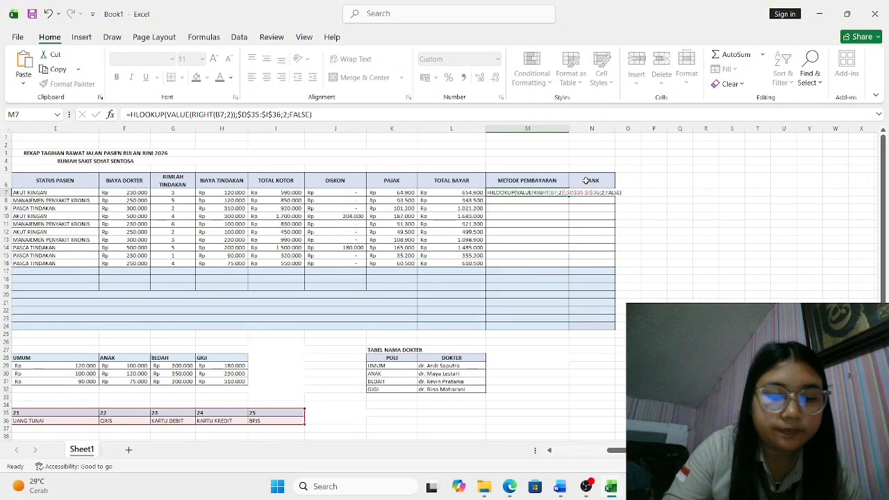
key(Return)
click(559, 193)
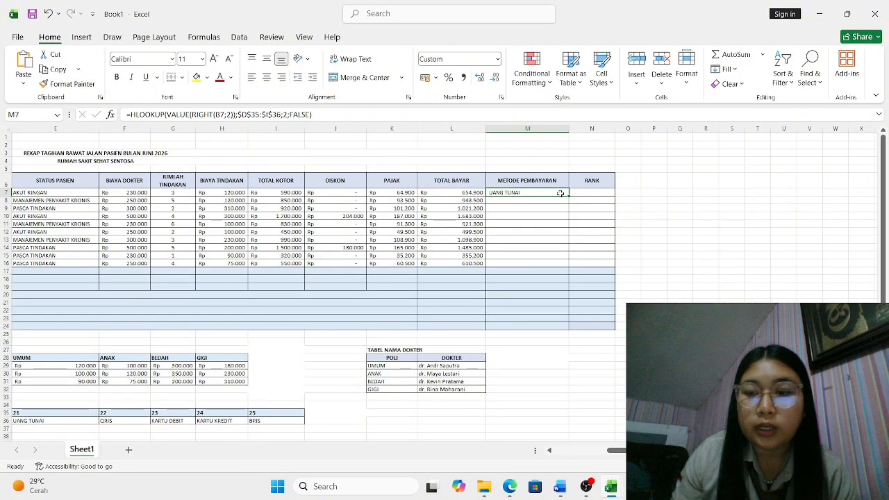
drag(570, 195, 559, 267)
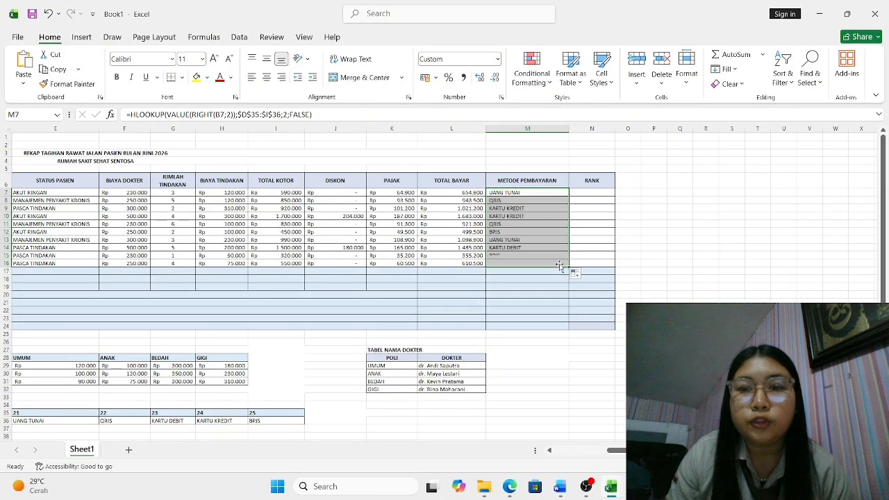
- Check the SOAL instruction for the ranking by Total Bayar
click(590, 193)
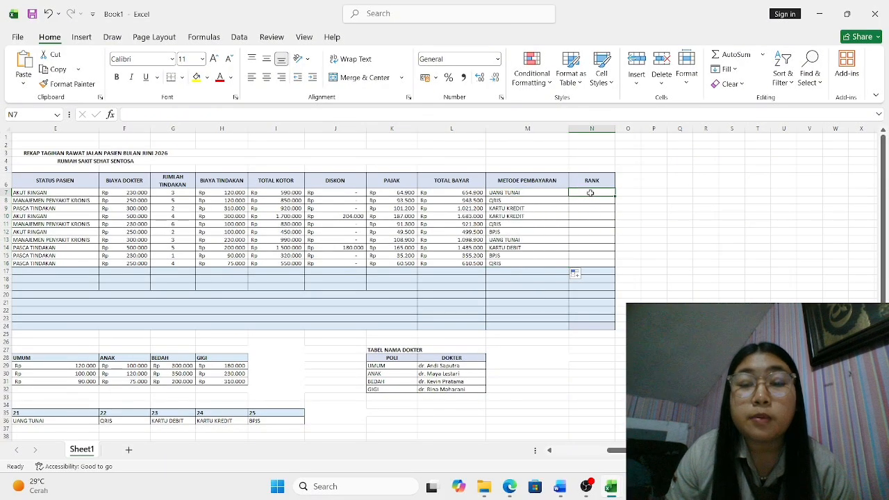
scroll(512, 229, down, 11)
scroll(512, 229, down, 3)
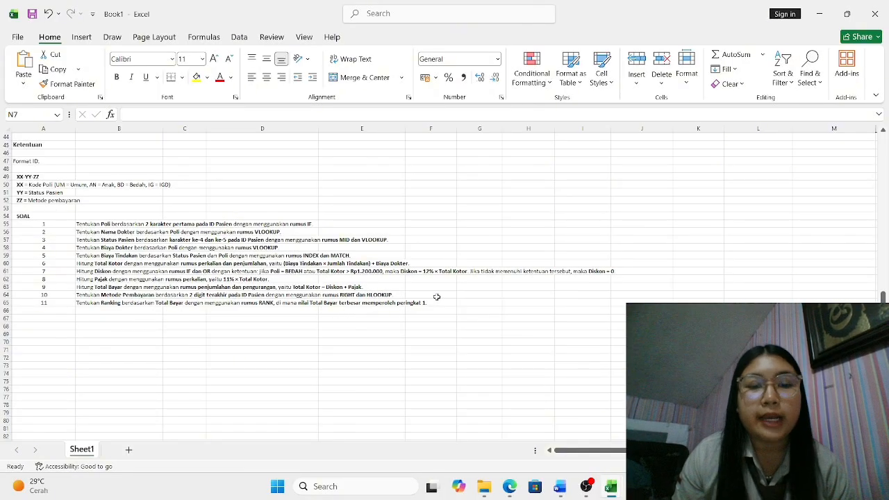
scroll(524, 258, down, 3)
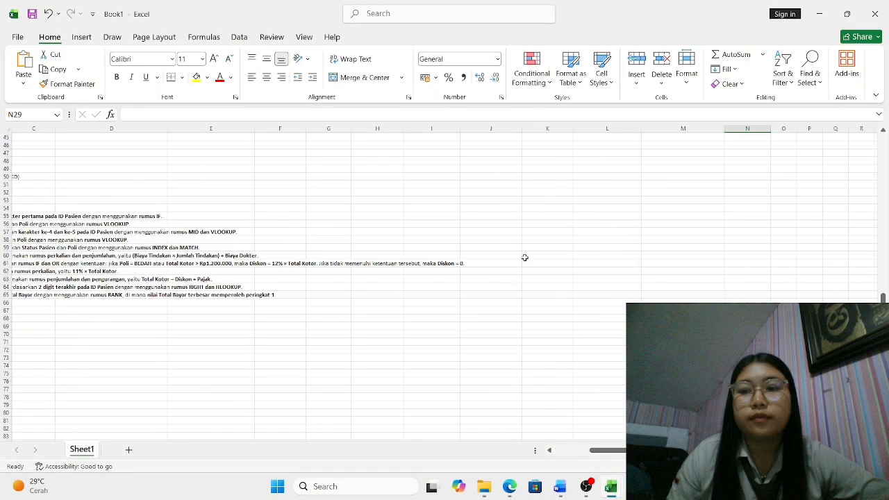
scroll(524, 258, up, 6)
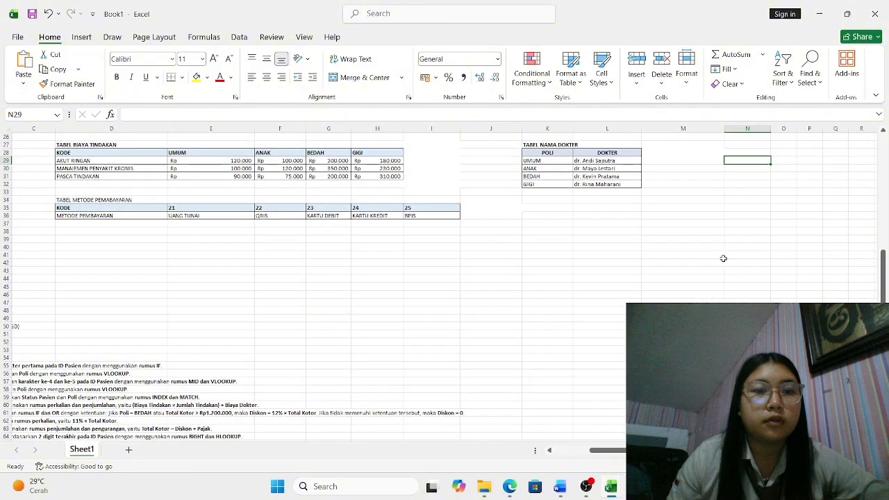
scroll(723, 259, right, 2)
scroll(723, 259, up, 8)
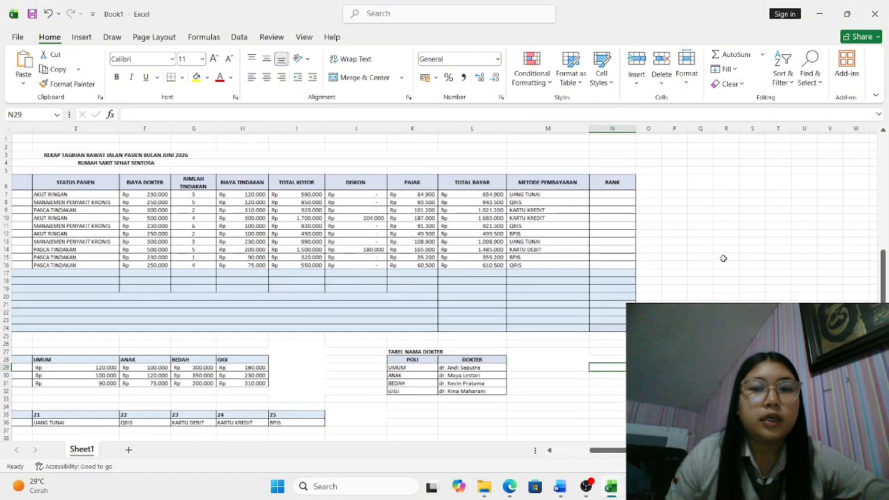
scroll(722, 258, right, 1)
- Start a RANK formula in N7 with the first patient's TOTAL BAYAR, L7, as the number to rank
click(604, 194)
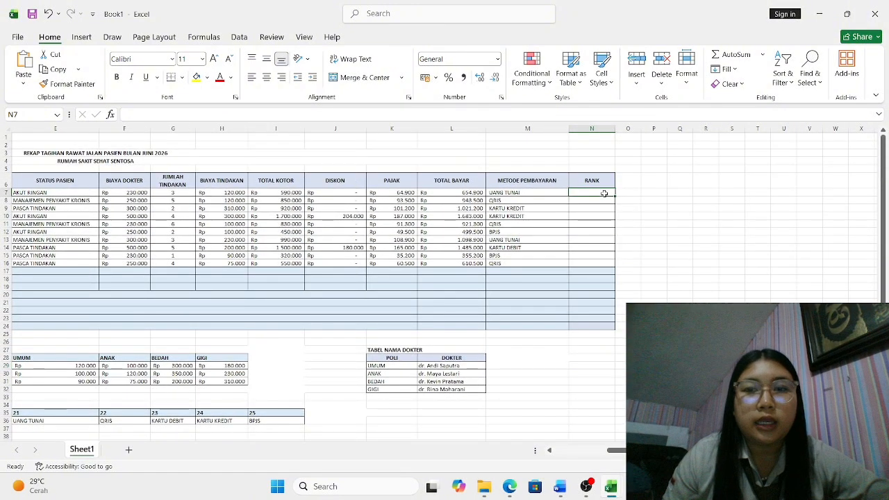
text(=RN)
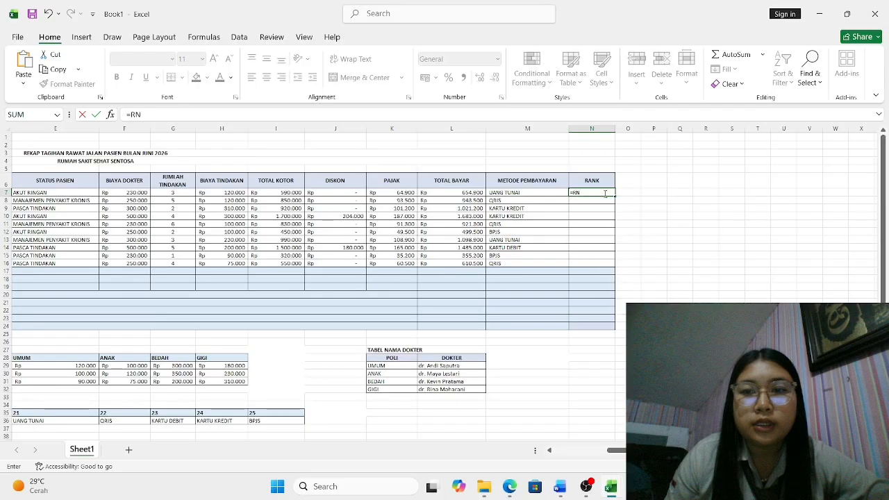
text(K)
key(BackSpace)
key(BackSpace)
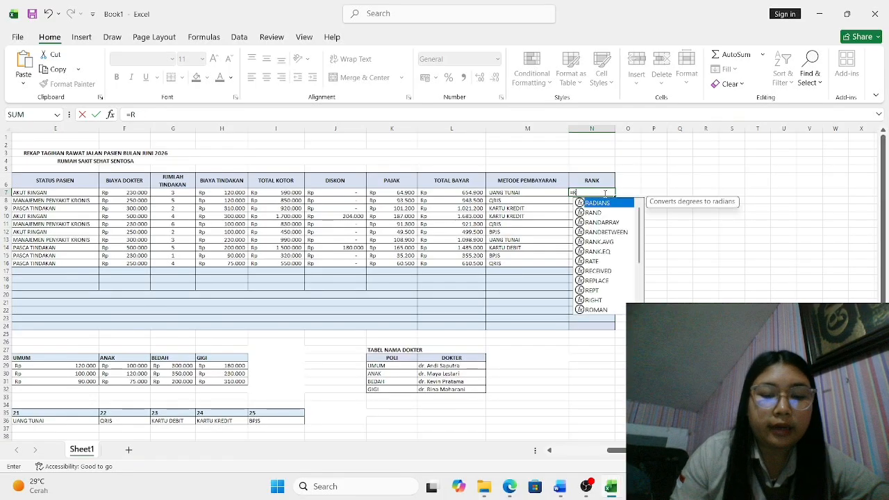
text(ANK()
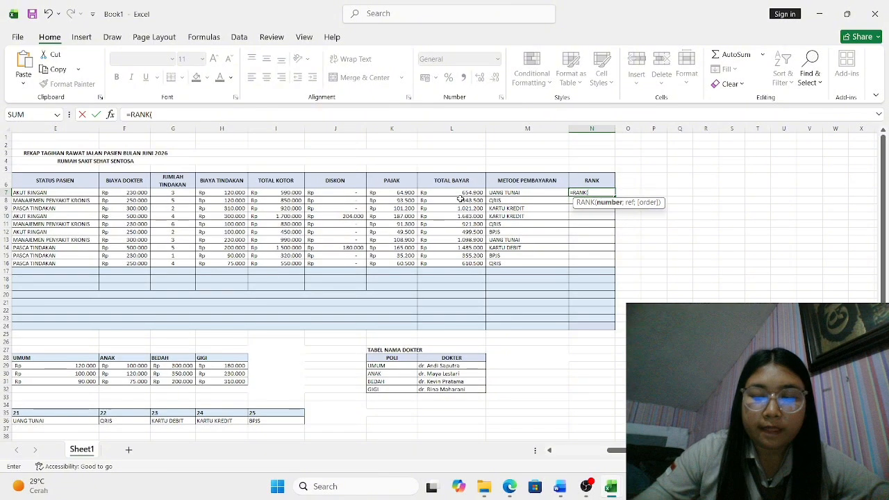
click(463, 195)
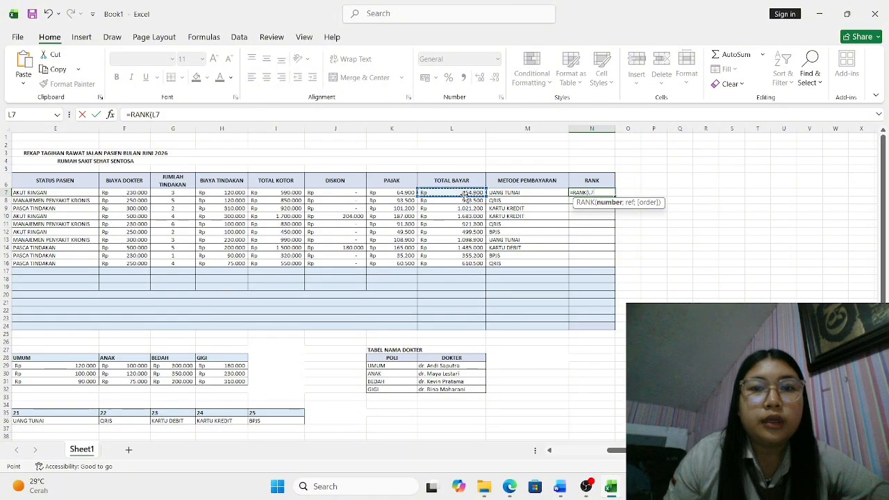
text(;)
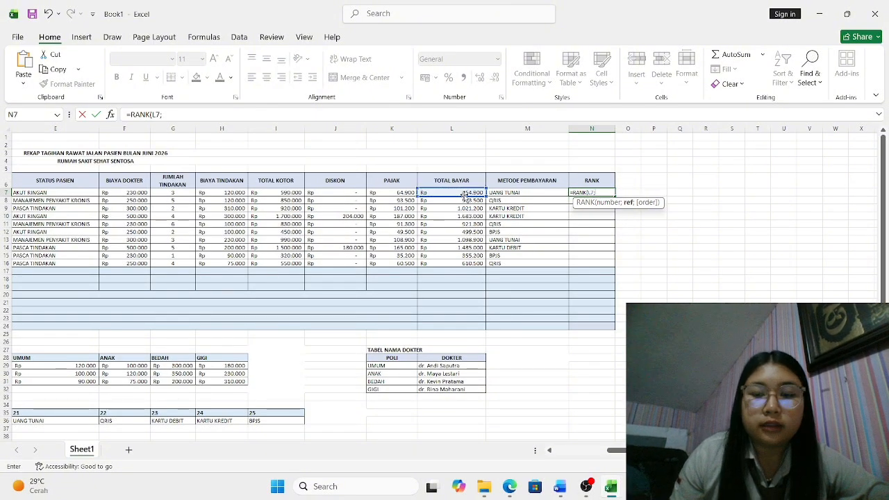
- Complete the N7 RANK with the absolute reference range $L$7:$L$16 and order 0, and fill it down through N16
drag(422, 195, 453, 265)
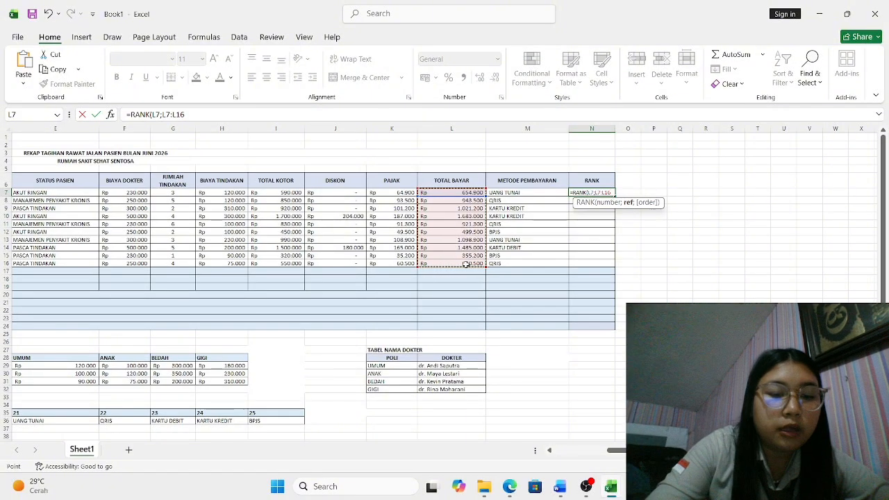
key(F4)
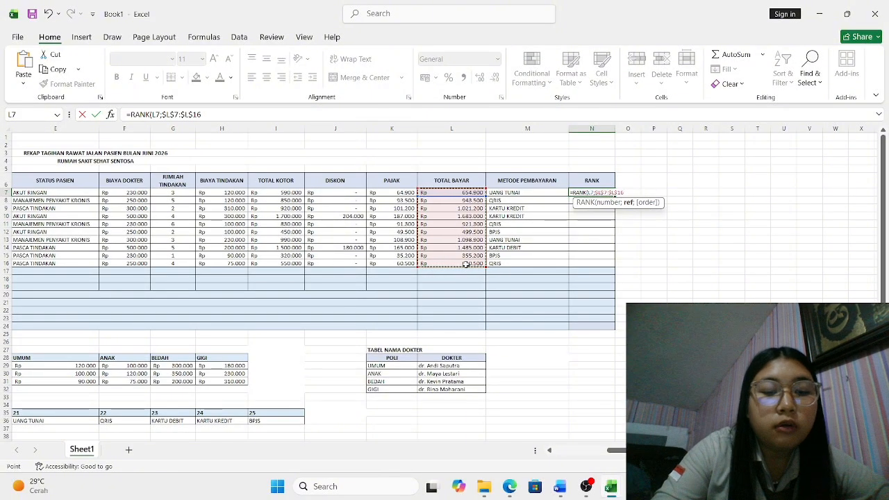
text(;0)
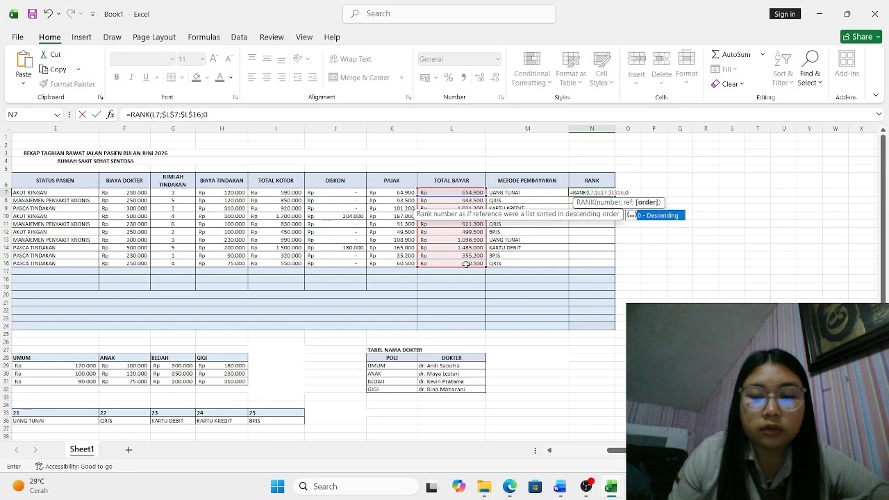
key(Return)
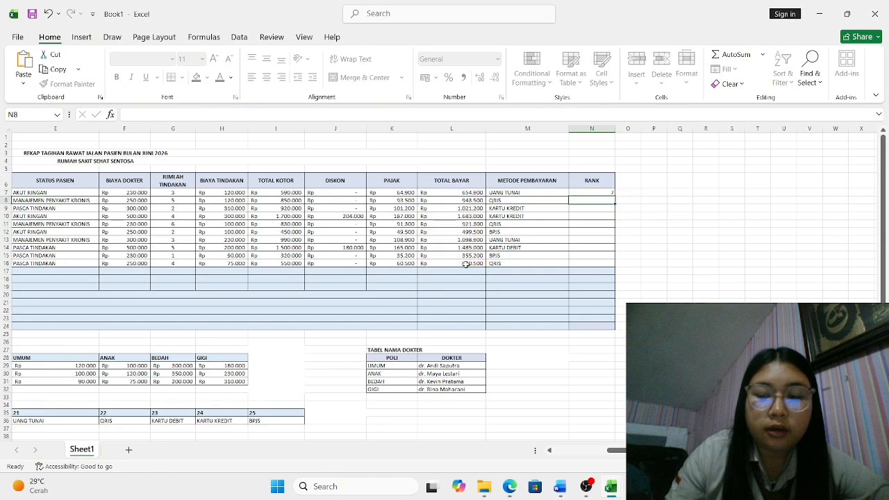
click(598, 191)
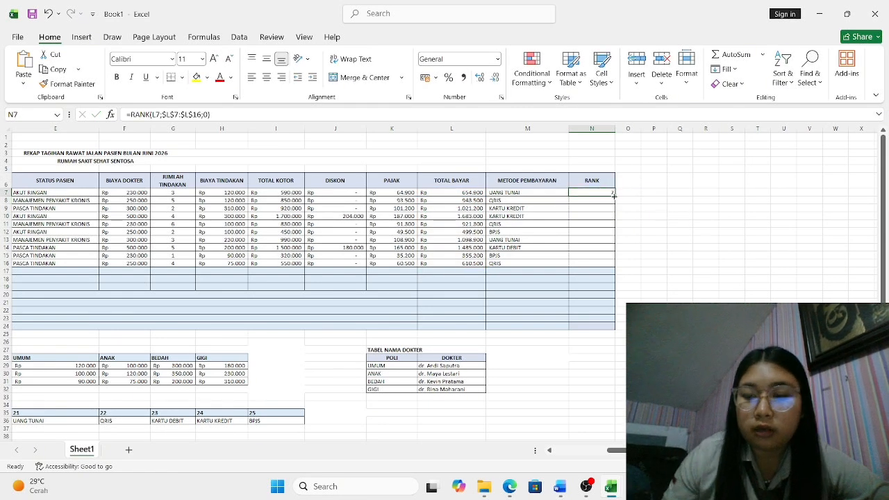
drag(614, 195, 610, 266)
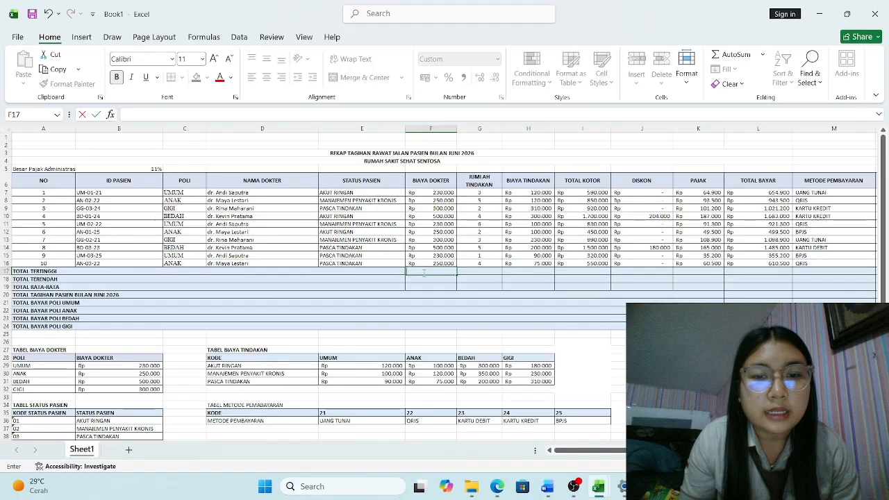
text(=MAX)
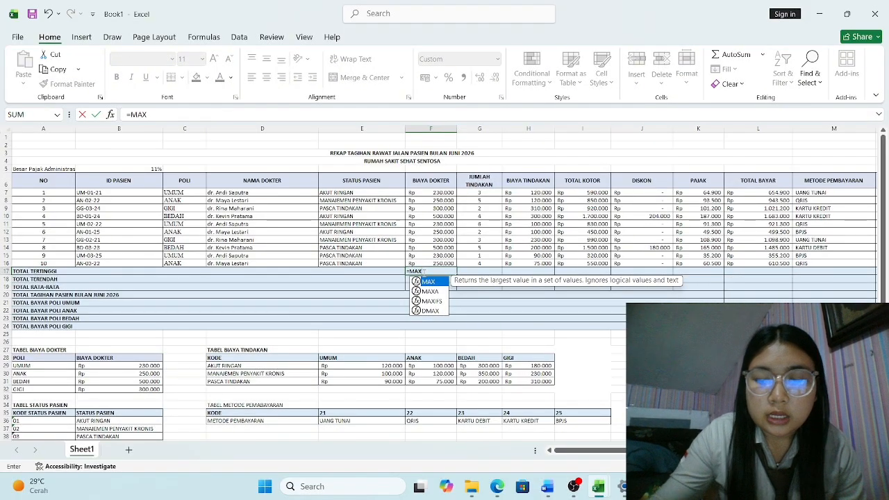
text(()
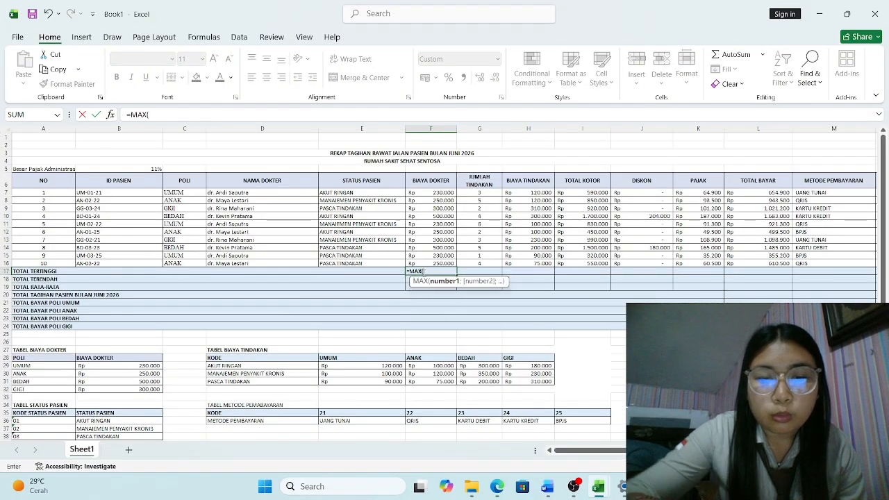
click(434, 192)
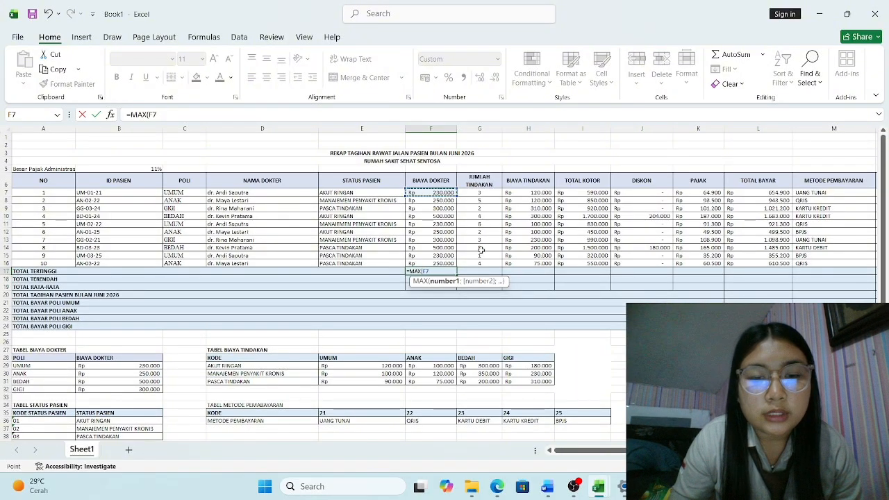
key(F8)
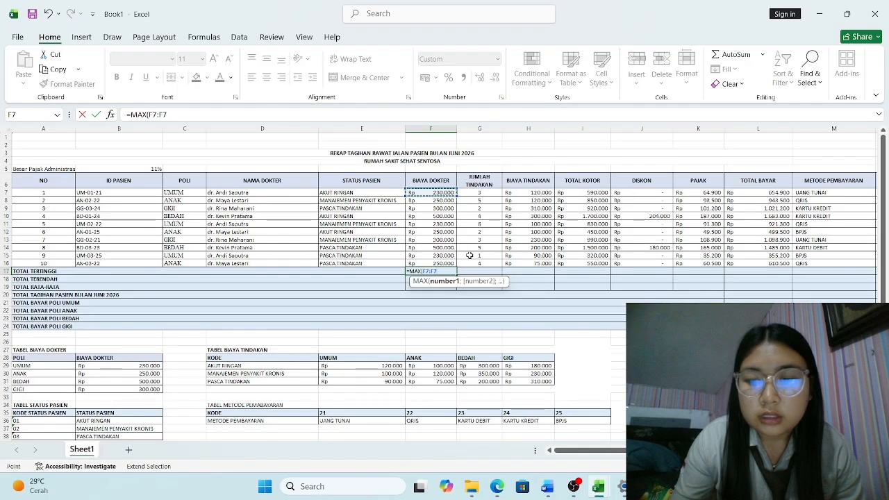
key(BackSpace)
key(BackSpace)
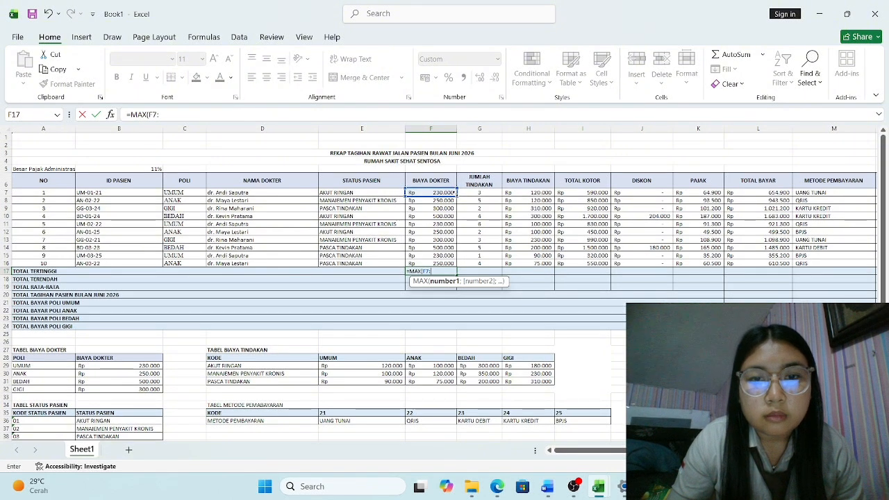
drag(454, 192, 451, 265)
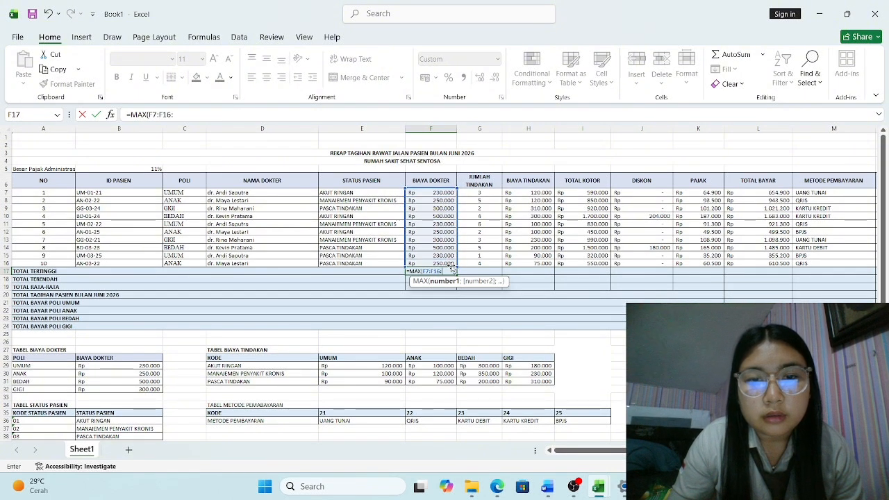
key(BackSpace)
key(BackSpace)
key(BackSpace)
key(BackSpace)
key(BackSpace)
key(BackSpace)
key(BackSpace)
key(BackSpace)
key(BackSpace)
key(BackSpace)
key(BackSpace)
key(BackSpace)
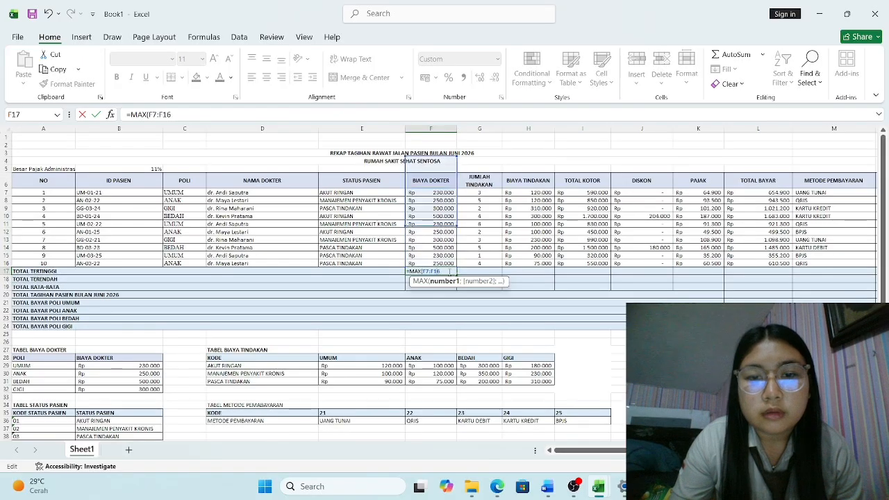
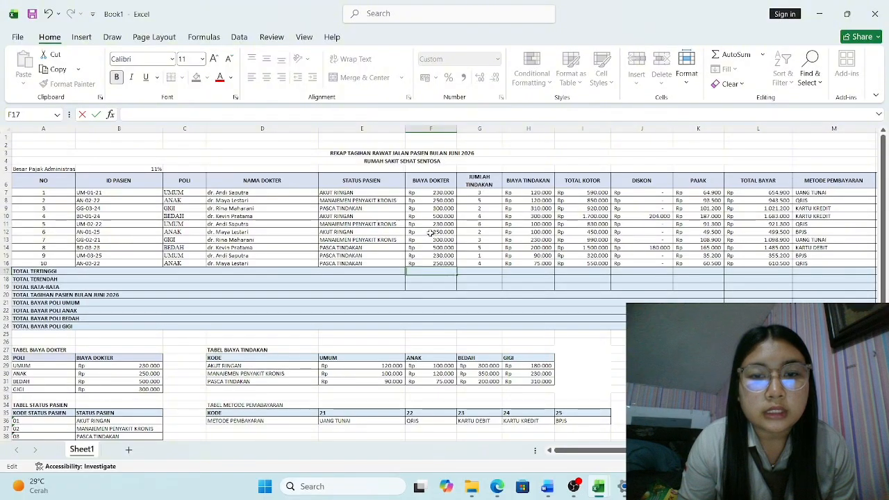
- Calculate the TOTAL TERTINGGI for BIAYA DOKTER in F17 with =MAX(F7:F16)
text(=M)
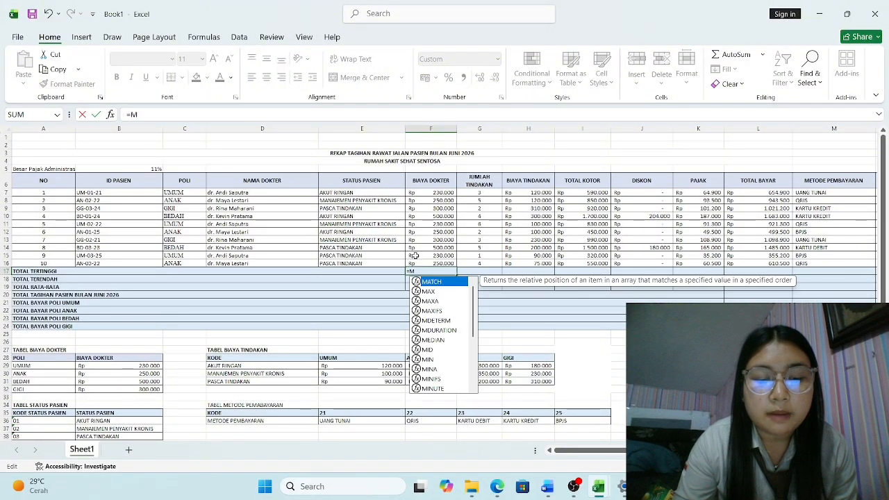
text(AX()
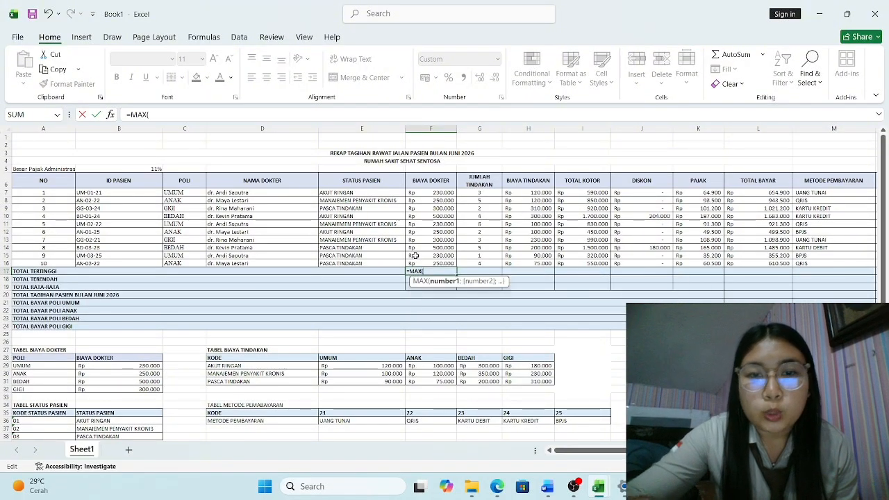
drag(428, 192, 447, 260)
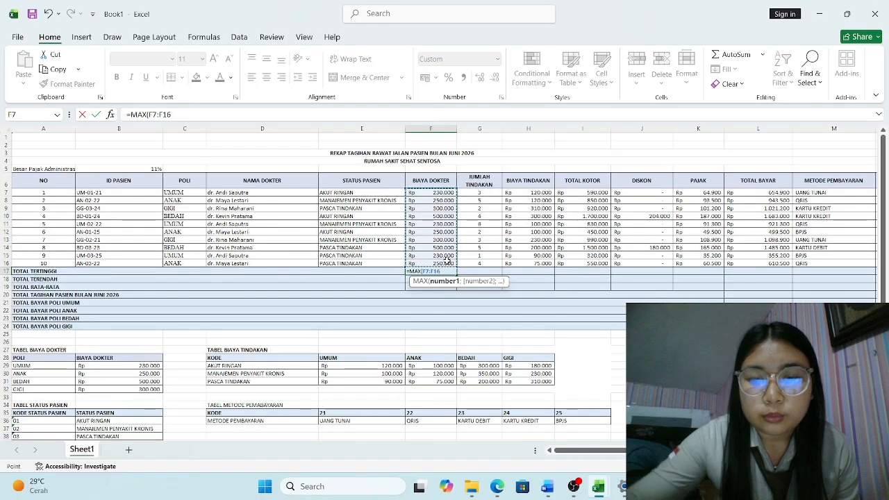
key(Return)
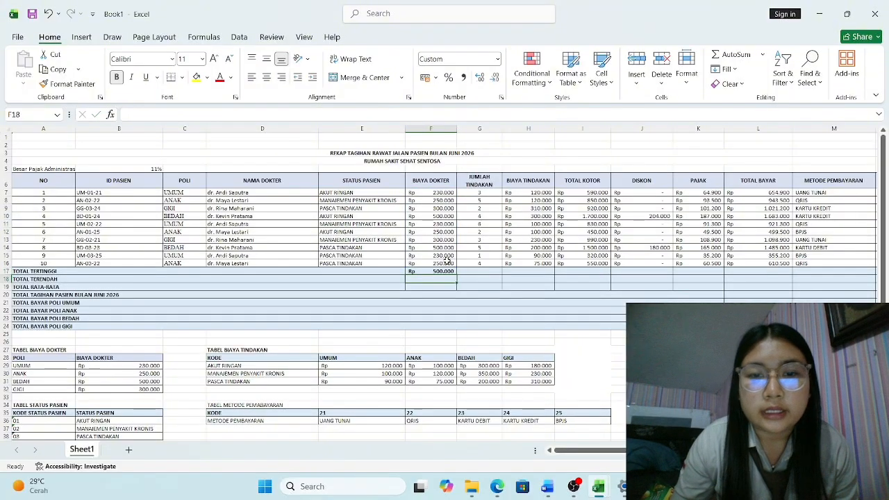
- Calculate the TOTAL TERTINGGI for JUMLAH TINDAKAN in G17 with =MAX(G7:G16)
click(476, 269)
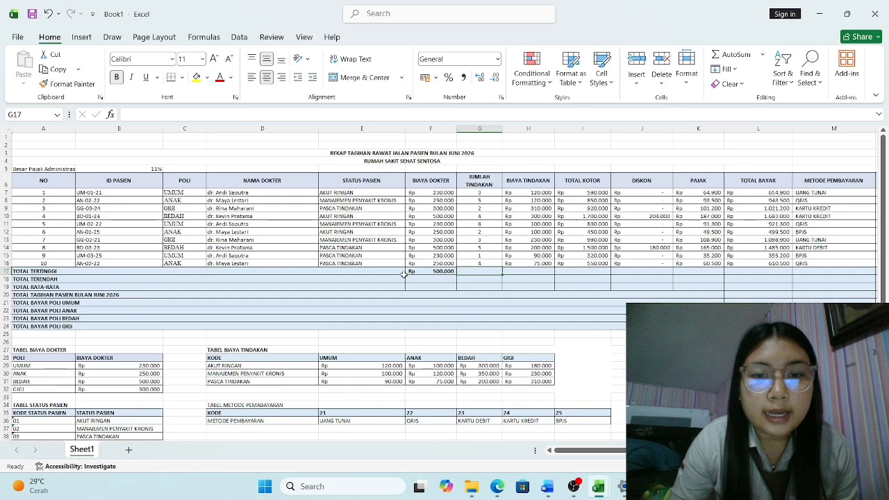
text(=)
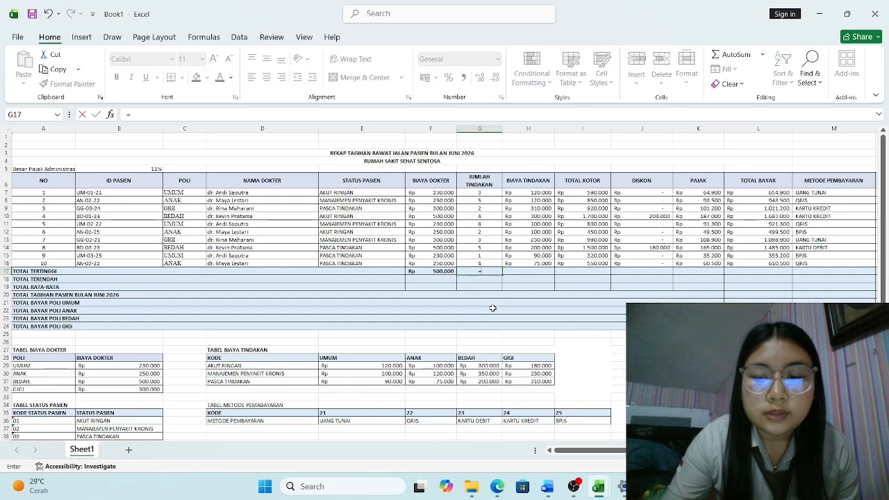
text(MAX)
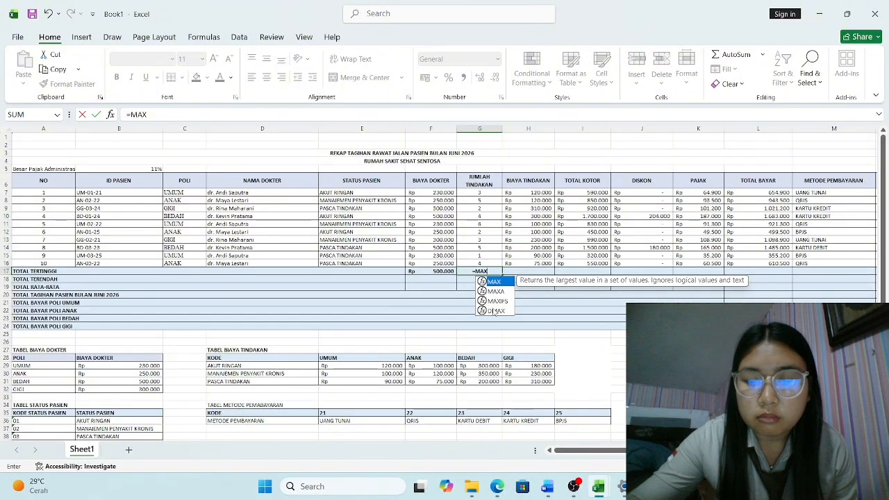
text(()
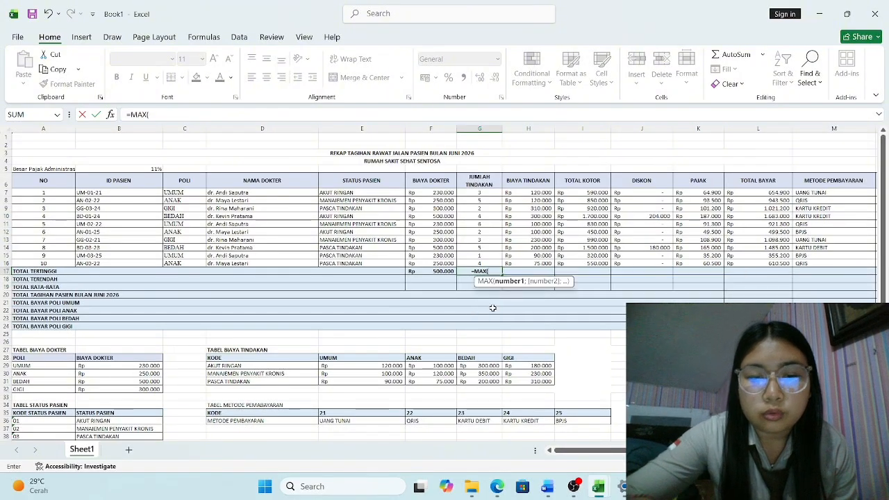
click(492, 193)
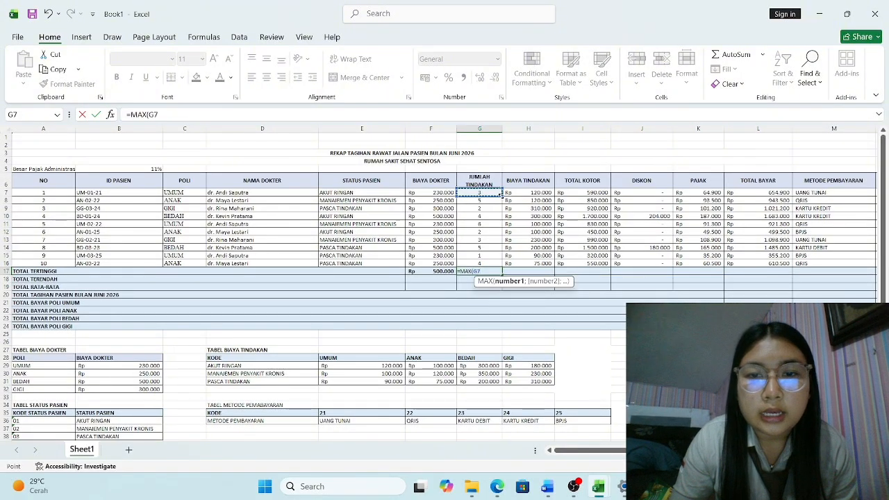
key(Down)
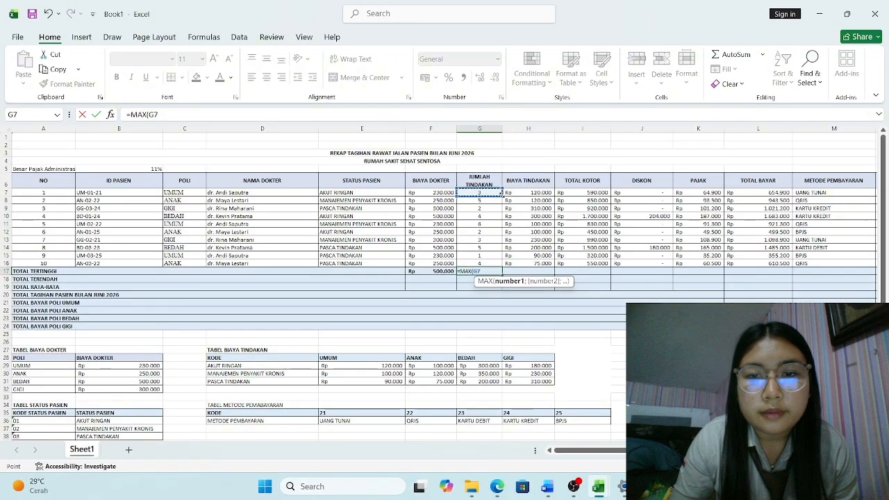
drag(493, 195, 490, 269)
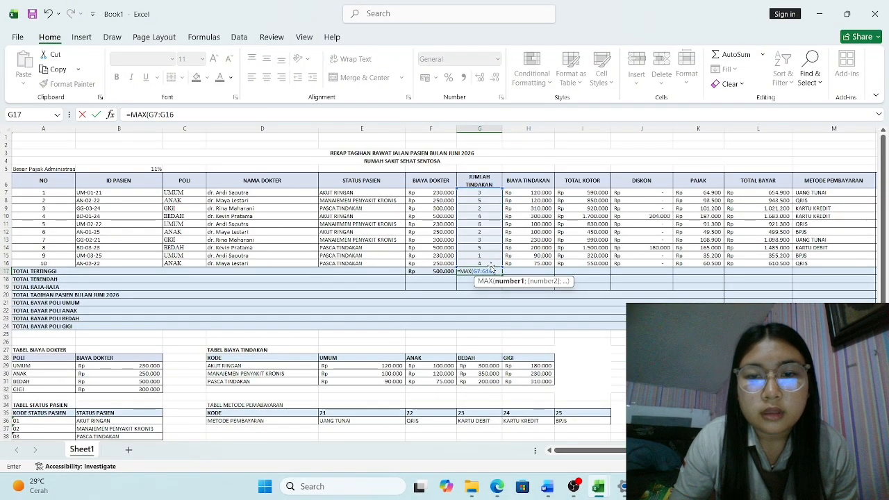
key(Return)
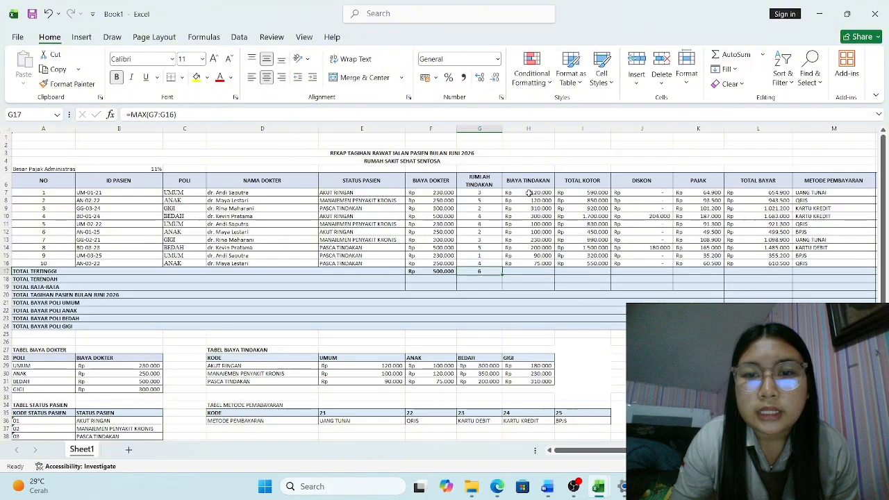
- Calculate the TOTAL TERTINGGI for BIAYA TINDAKAN in H17 with =MAX(H7:H16)
click(529, 193)
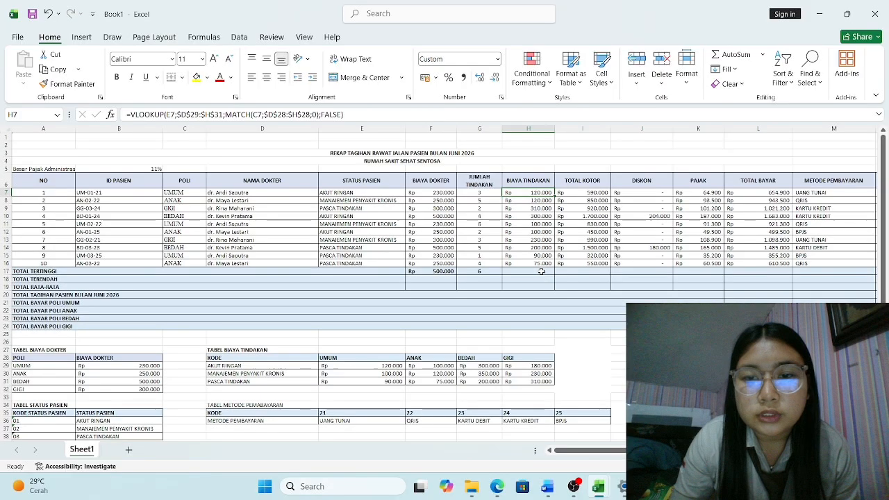
double_click(542, 272)
text(=MA)
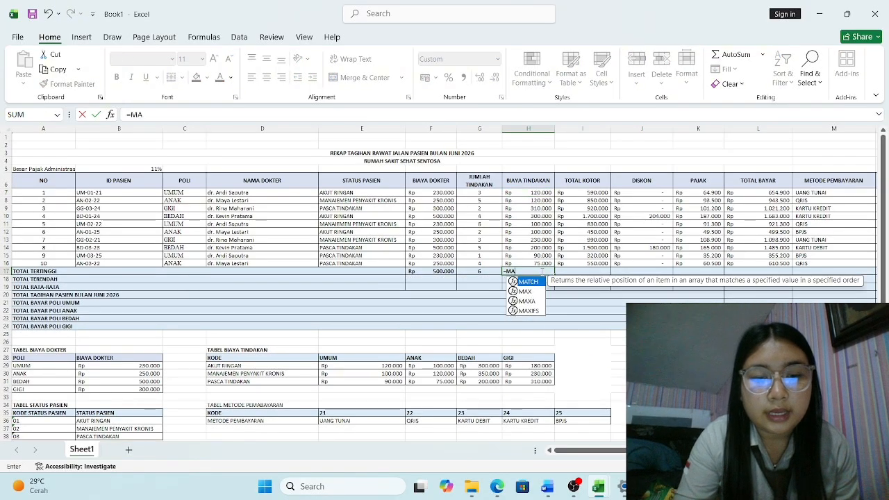
text(X()
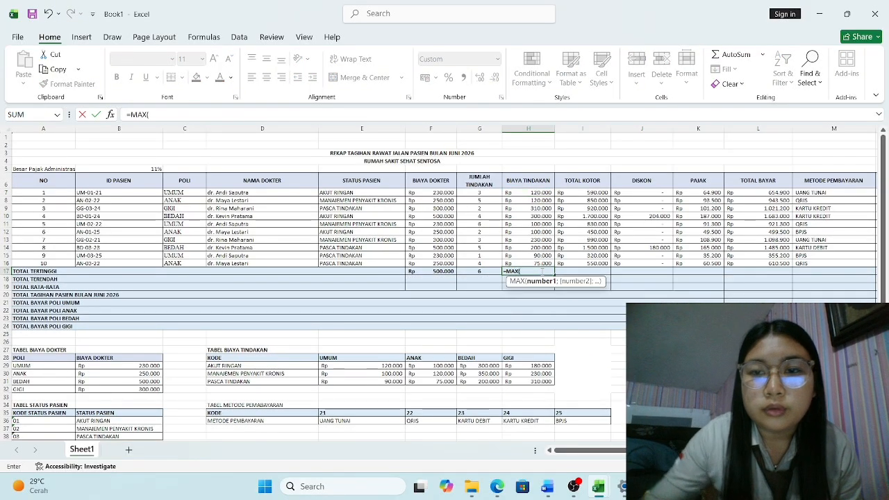
click(541, 195)
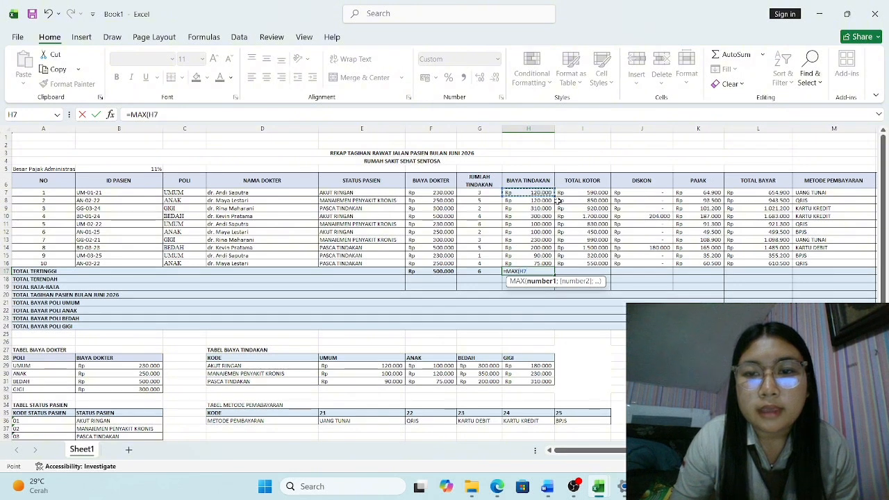
drag(553, 201, 548, 264)
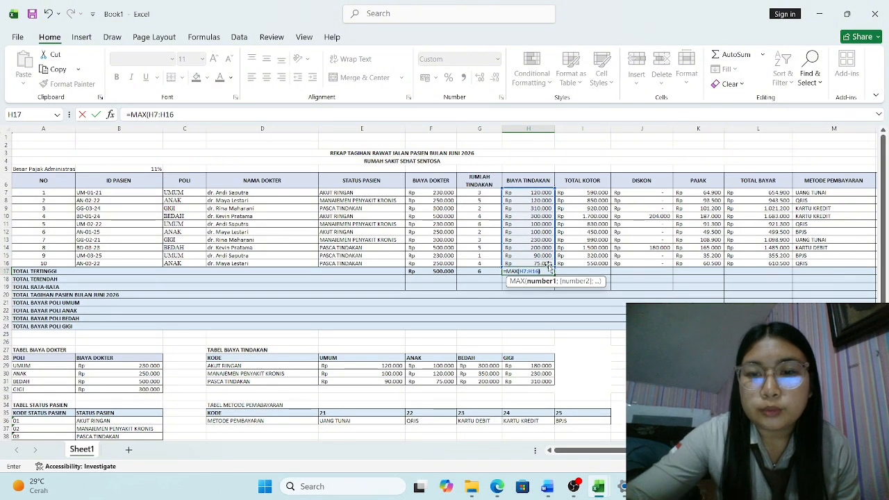
key(Return)
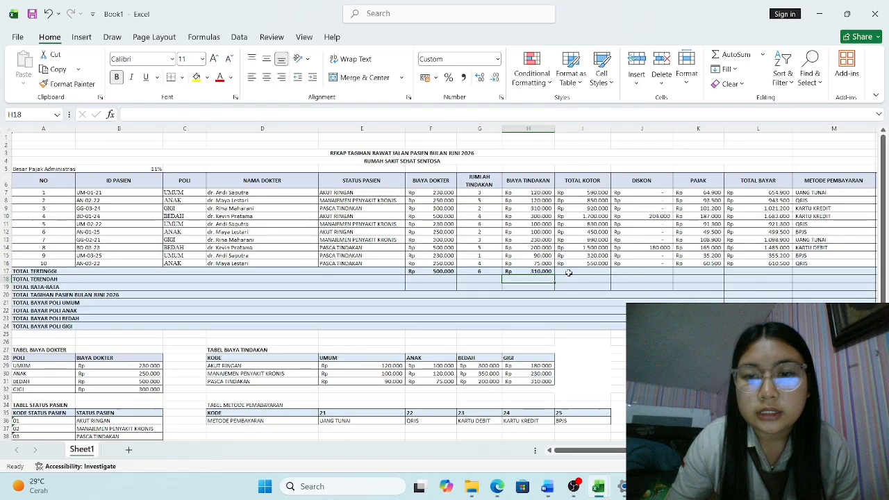
- Calculate the TOTAL TERTINGGI for TOTAL KOTOR in I17 with =MAX(I7:I16)
double_click(605, 272)
text(=MA)
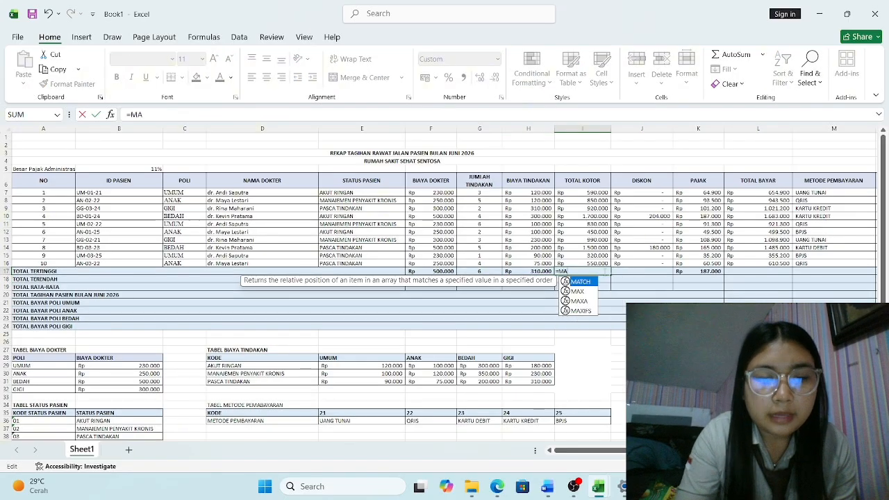
text(X()
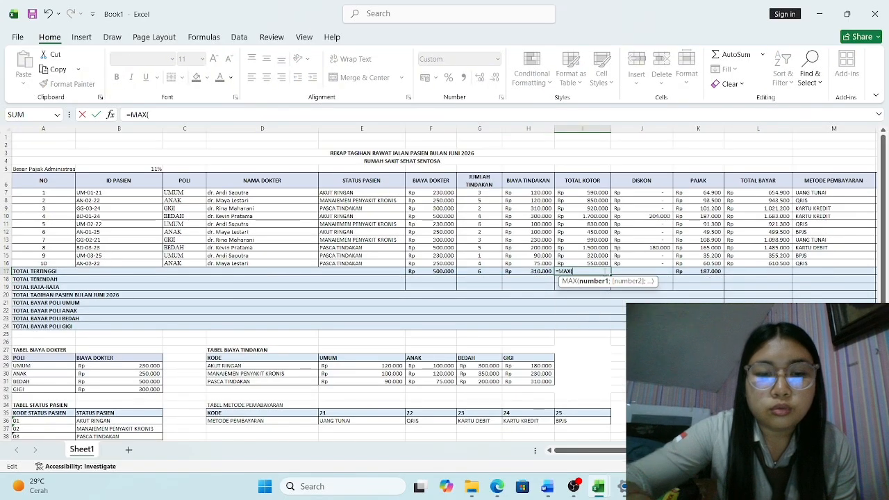
click(601, 200)
drag(606, 193, 598, 262)
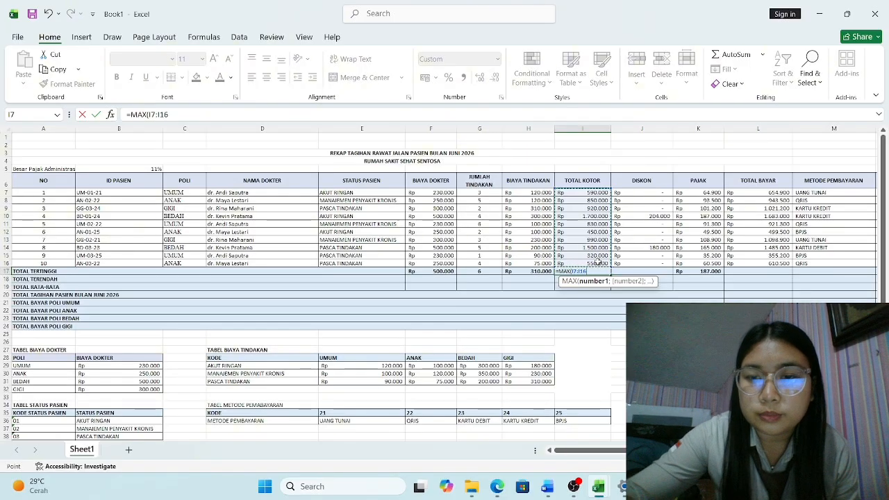
text())
key(Return)
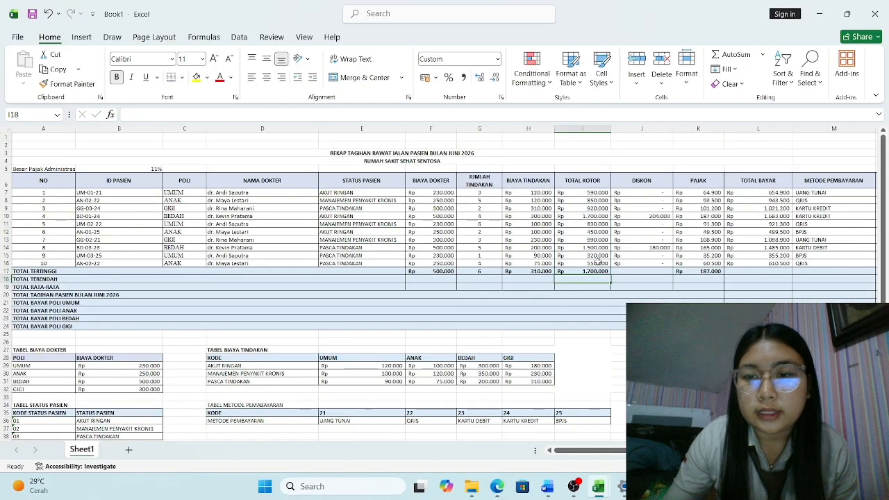
- Calculate the TOTAL TERTINGGI for DISKON in J17 with =MAX(J7:J16)
click(630, 271)
text(=M)
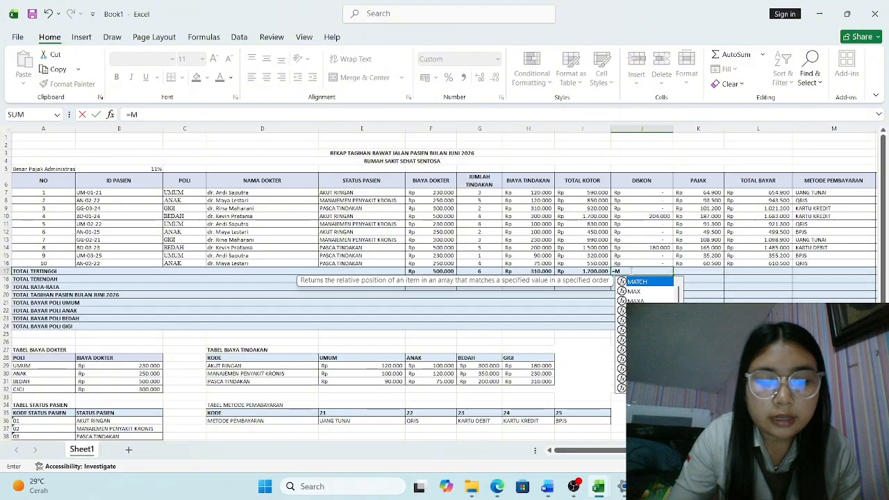
text(AX()
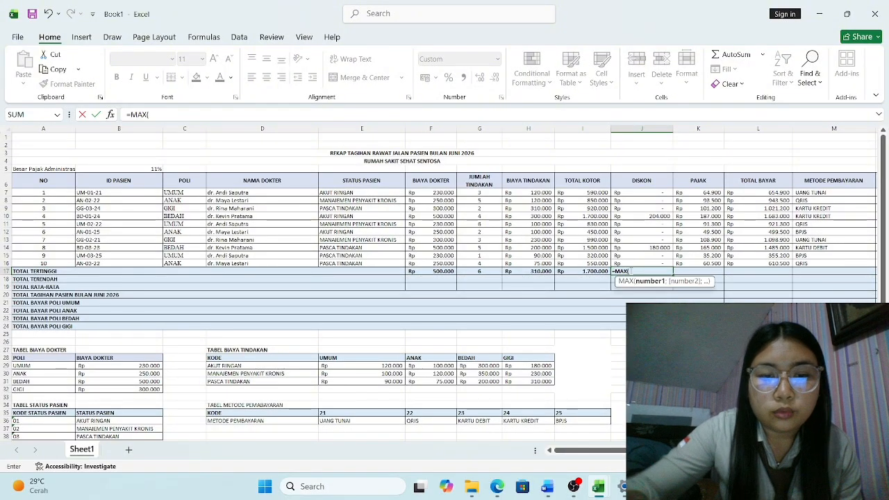
click(647, 189)
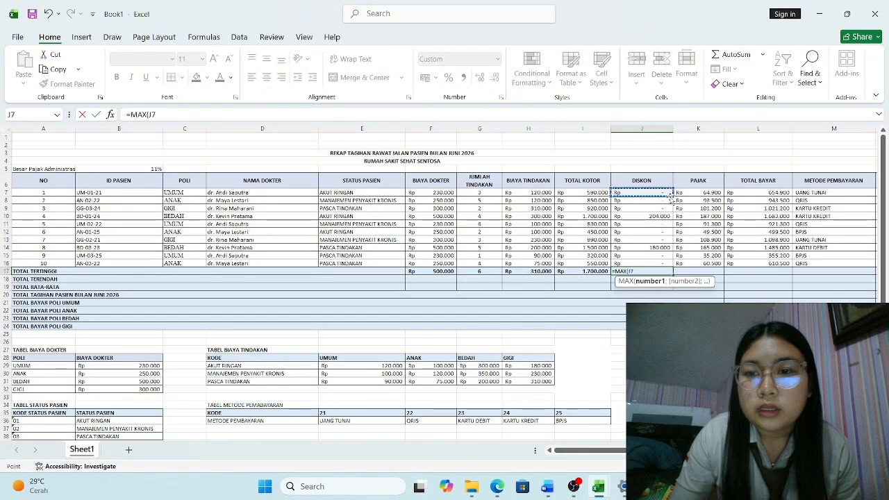
drag(660, 193, 661, 267)
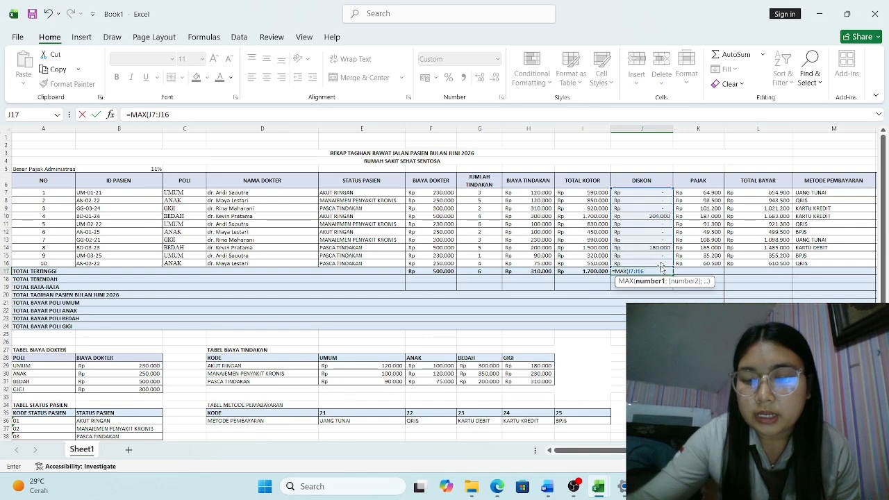
key(Return)
- Calculate the TOTAL TERTINGGI for PAJAK in K17 with =MAX(K7:K16)
click(688, 272)
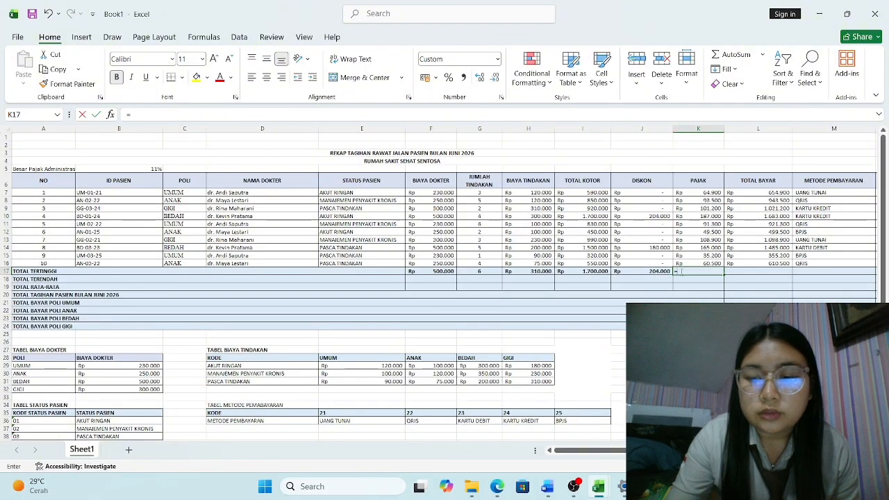
text(=MAX)
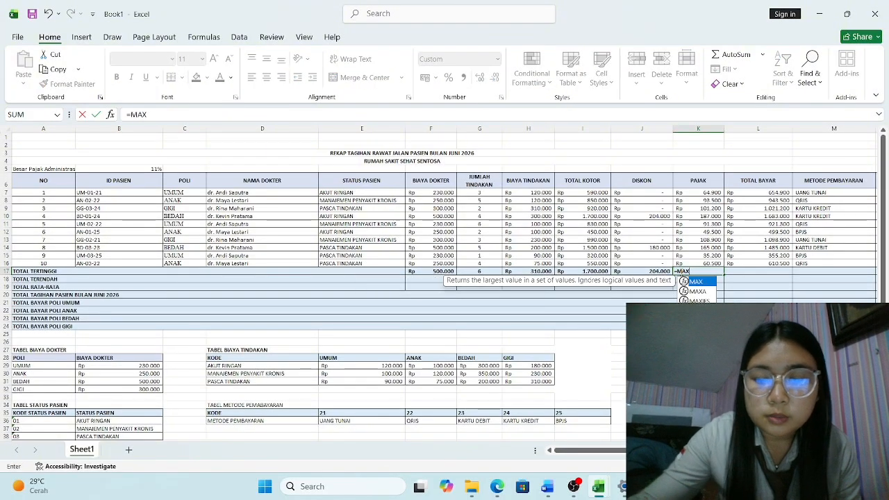
text(()
drag(708, 193, 704, 265)
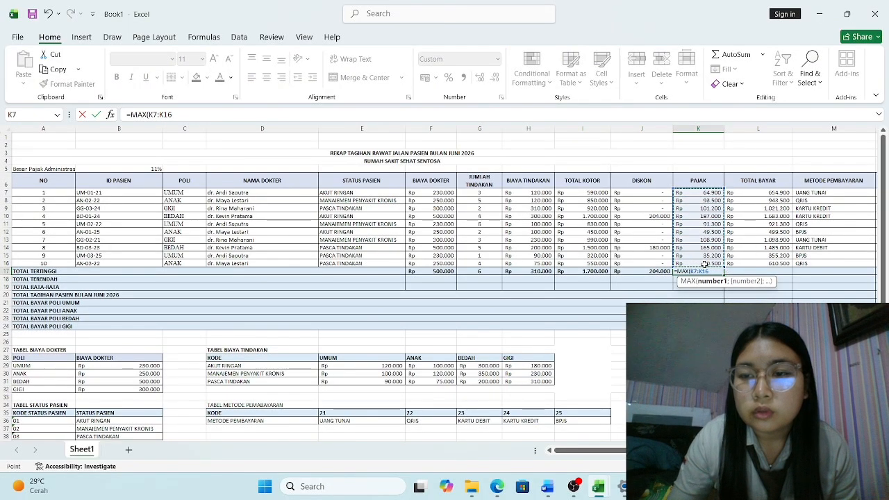
key(Return)
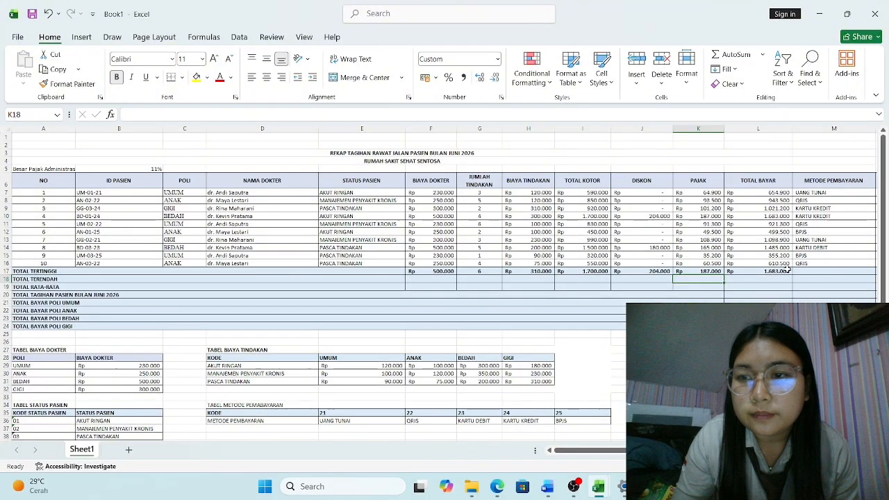
- Clear the formula in L17 and calculate the TOTAL TERTINGGI for TOTAL BAYAR there with =MAX(L7:L16)
click(792, 272)
text(=I17-J17+K1)
key(BackSpace)
key(BackSpace)
key(BackSpace)
key(BackSpace)
key(BackSpace)
key(BackSpace)
key(BackSpace)
key(BackSpace)
key(BackSpace)
key(BackSpace)
key(BackSpace)
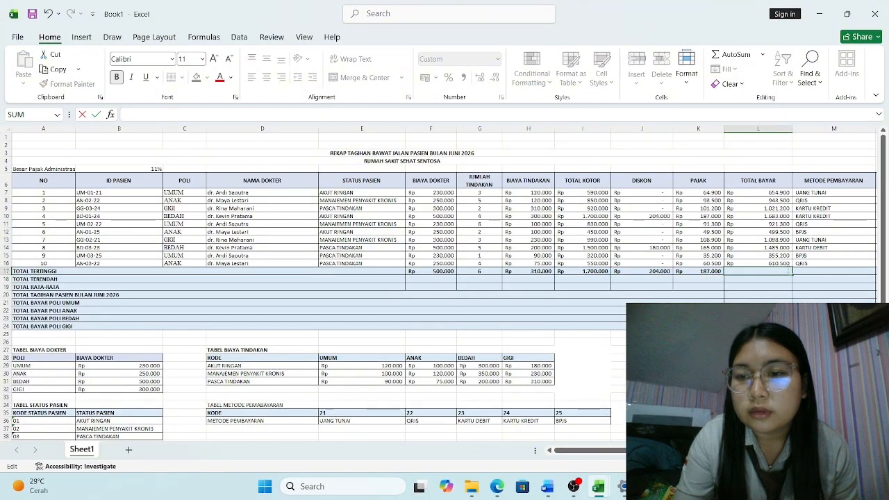
text(=)
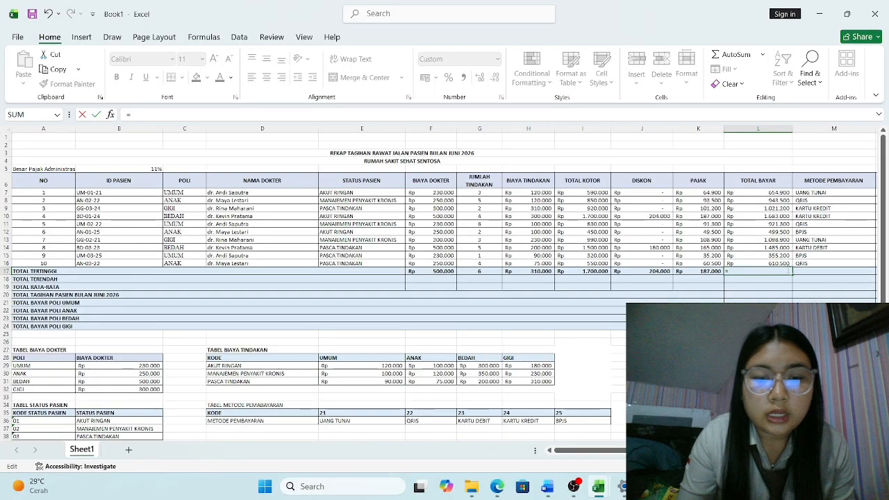
text(MAX)
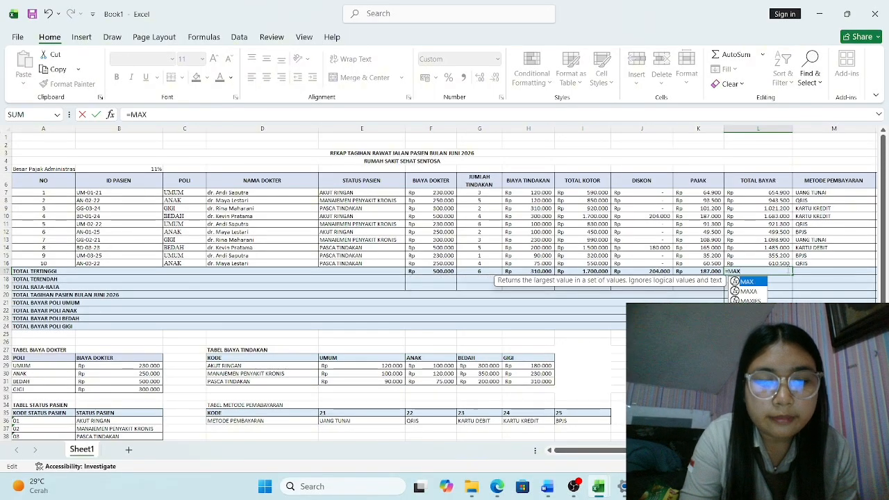
text(()
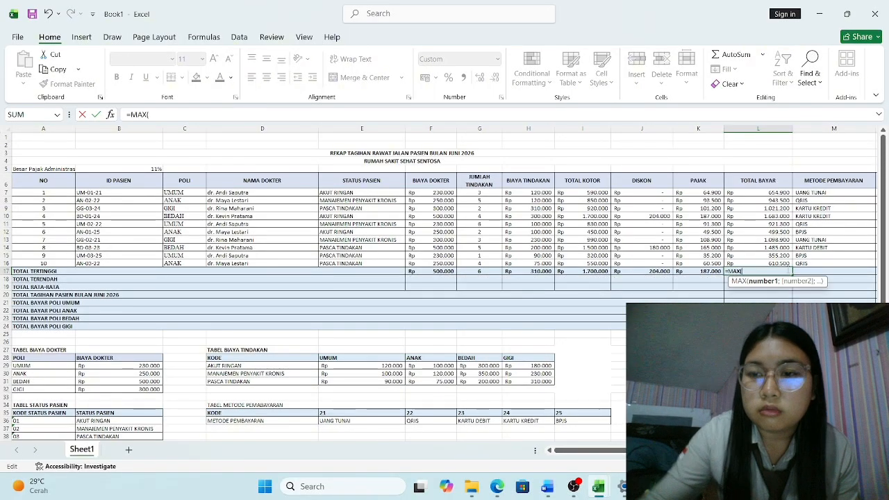
drag(787, 195, 775, 262)
key(Return)
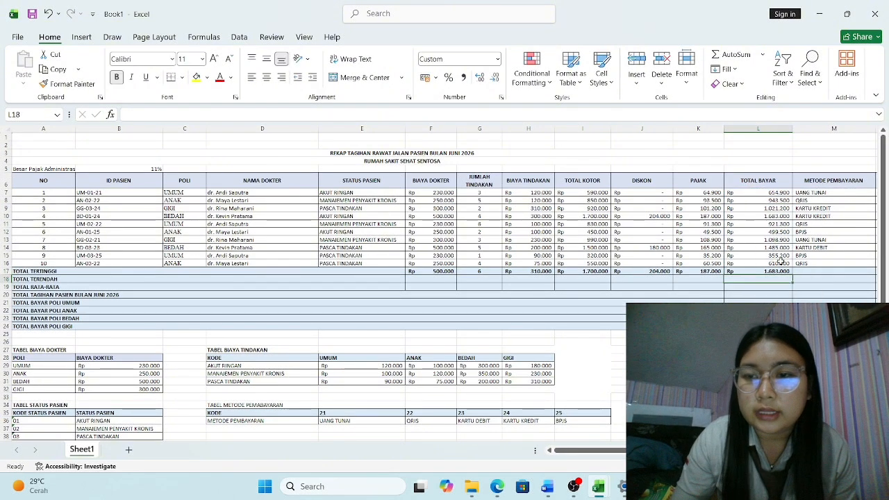
- Calculate the TOTAL TERENDAH for BIAYA DOKTER in F18 with =MIN(F7:F16)
click(430, 279)
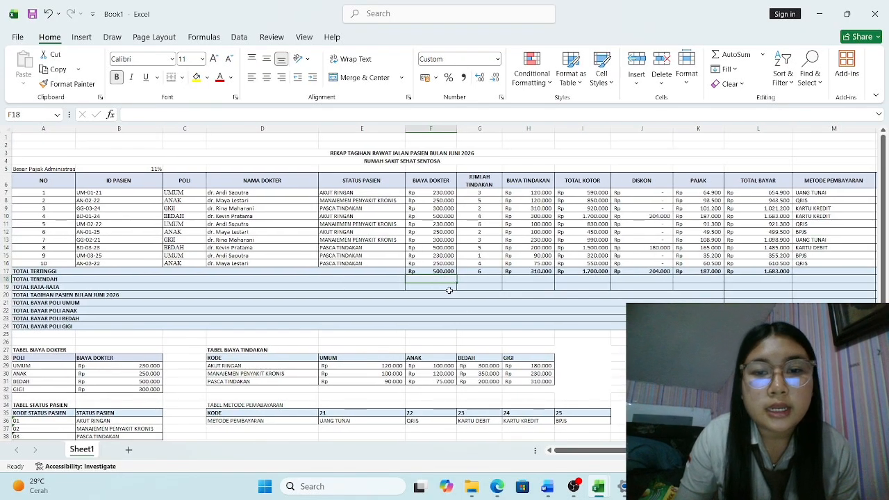
text(=MIN)
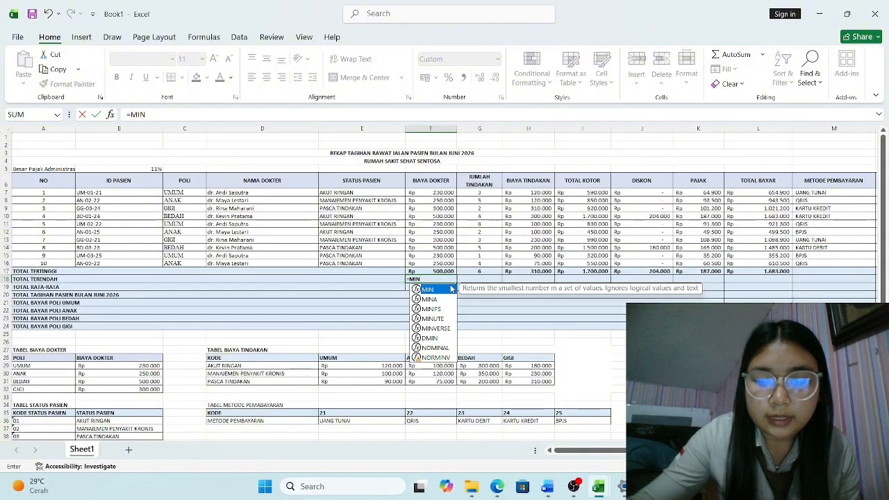
text(()
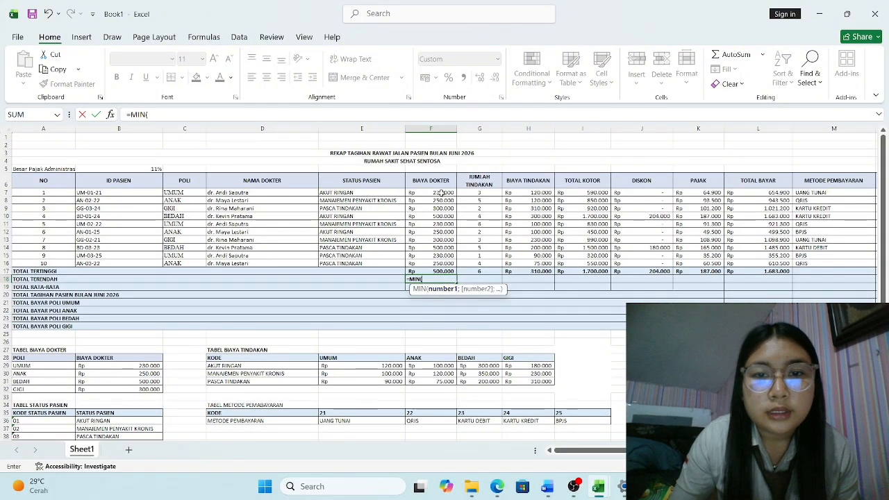
drag(441, 193, 441, 263)
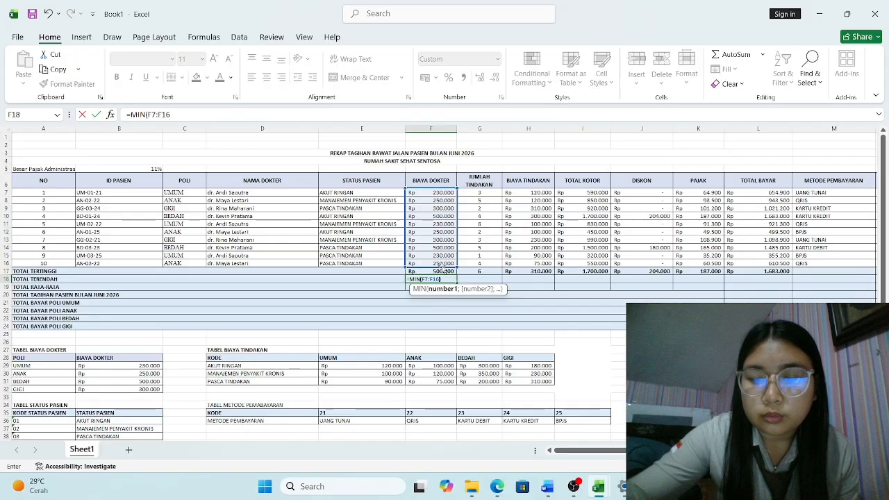
key(Return)
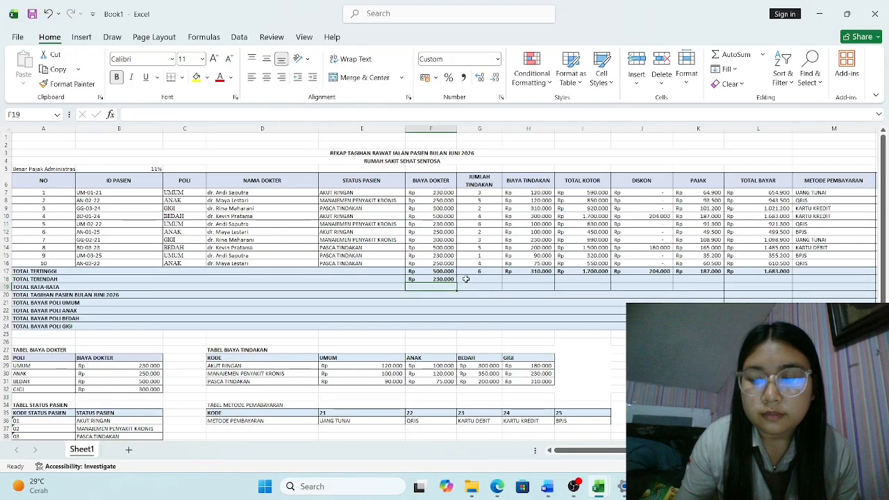
- Calculate the TOTAL TERENDAH for JUMLAH TINDAKAN in G18 with =MIN(G7:G16)
click(466, 279)
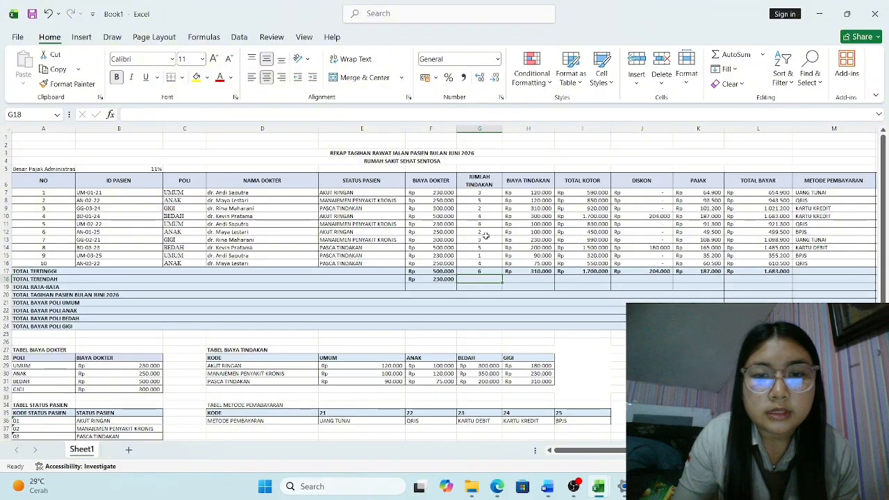
text(=MIN()
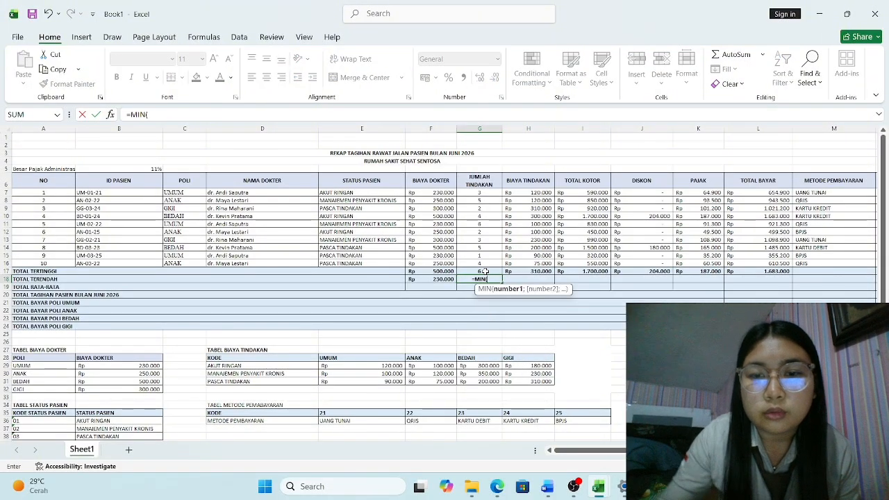
click(483, 197)
drag(500, 195, 490, 265)
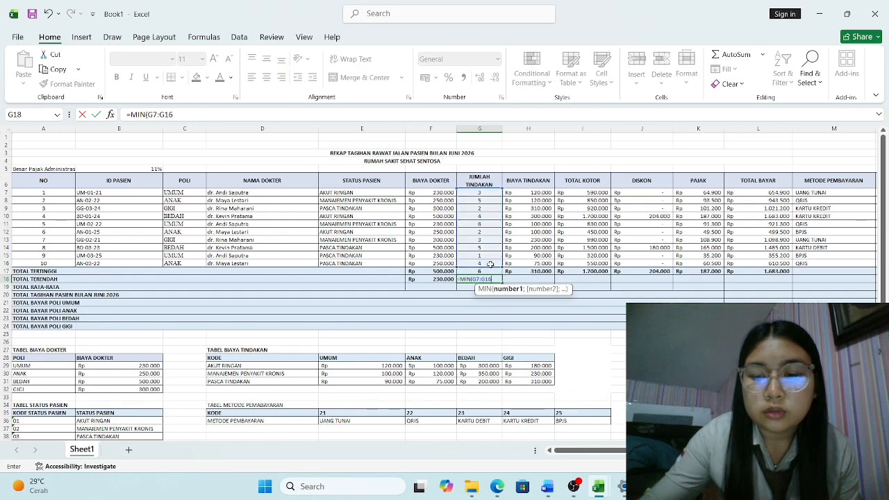
text())
key(Return)
- Calculate the TOTAL TERENDAH for BIAYA TINDAKAN in H18 with =MIN(H7:H16)
click(505, 278)
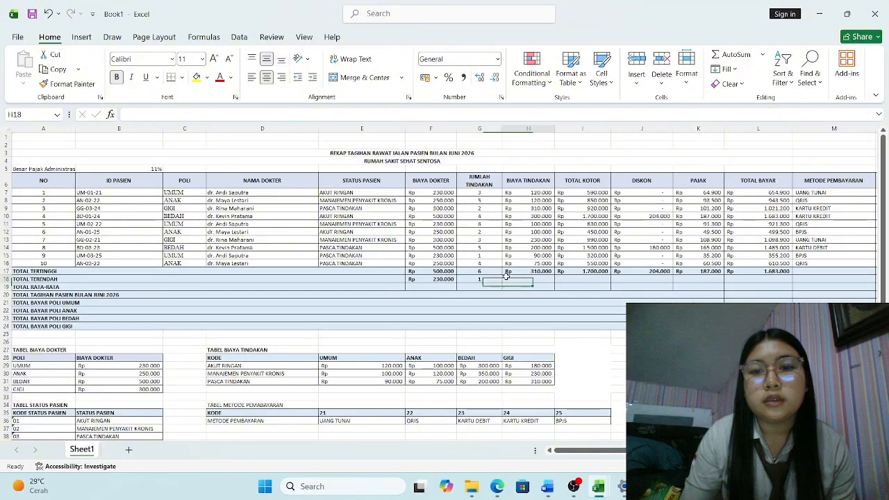
text(=MIN()
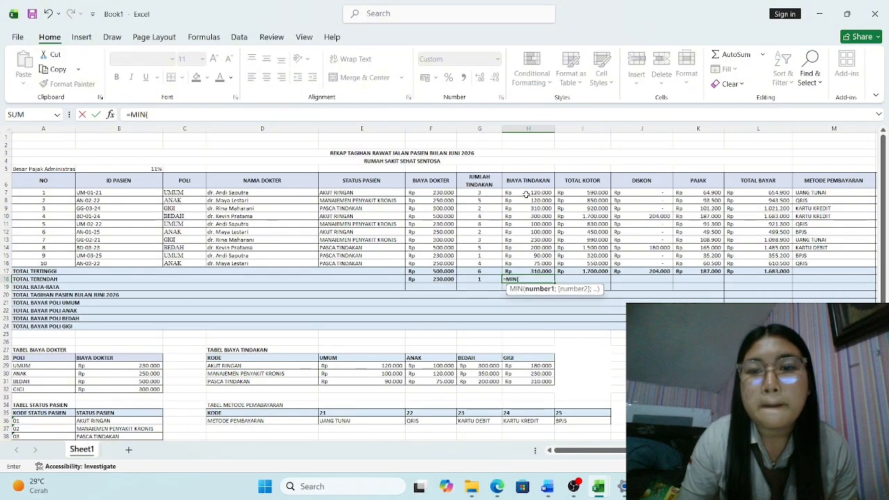
drag(526, 195, 540, 266)
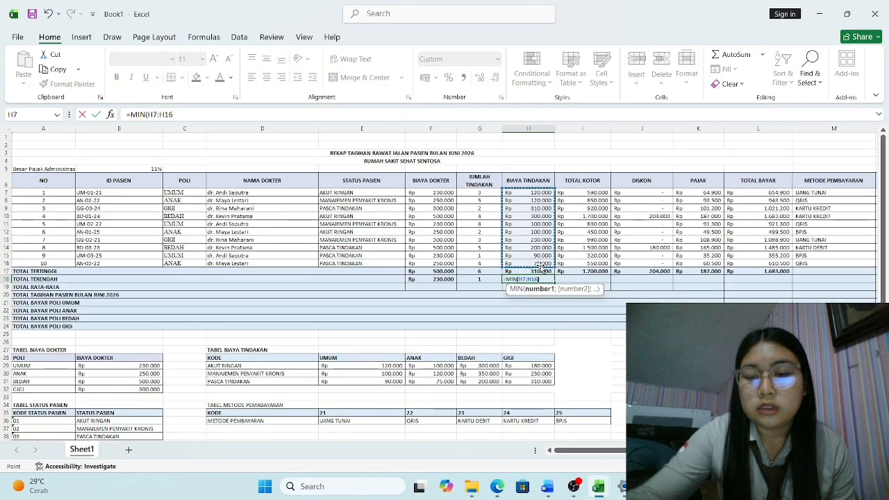
key(Return)
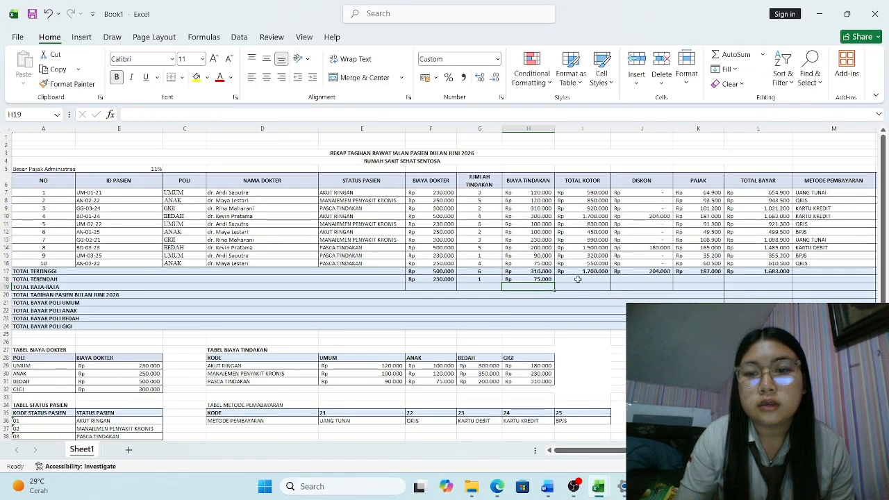
- Calculate the TOTAL TERENDAH for TOTAL KOTOR in I18 with =MIN(I7:I16)
click(577, 279)
text(=)
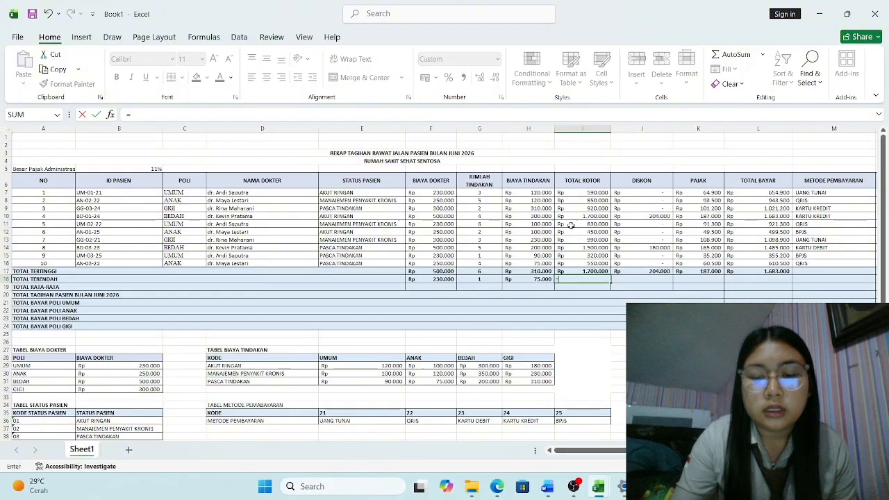
text(MIN()
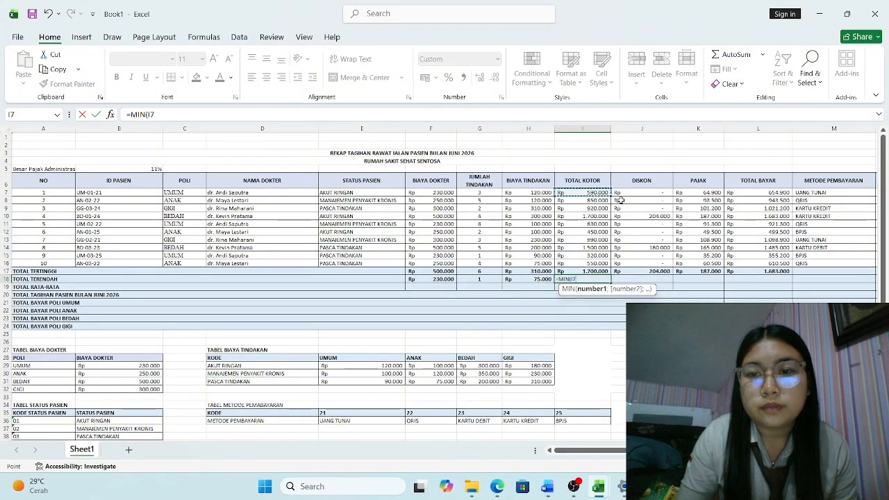
drag(569, 194, 596, 264)
key(Return)
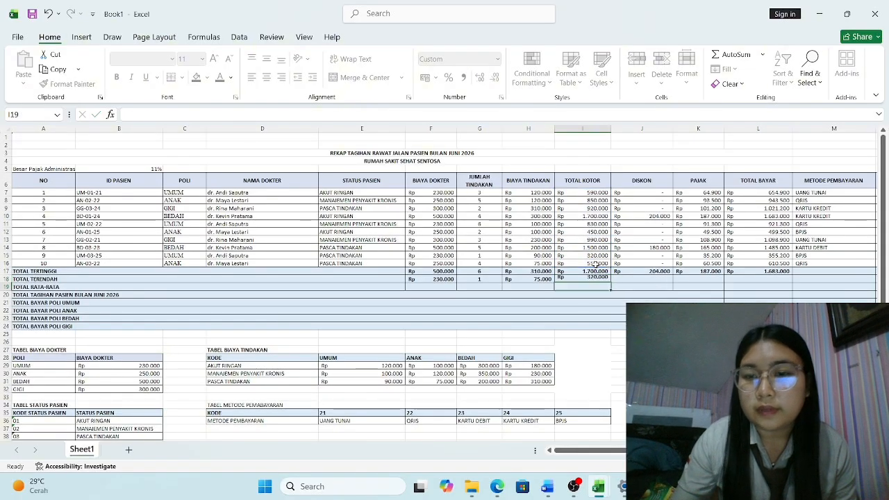
- Calculate the TOTAL TERENDAH for DISKON in J18 with =MIN(J7:J16)
key(Right)
key(Up)
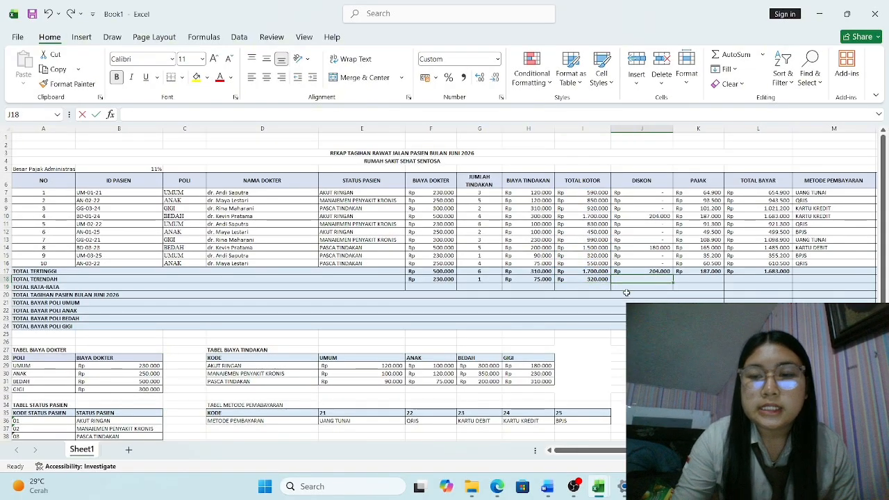
text(=MIN)
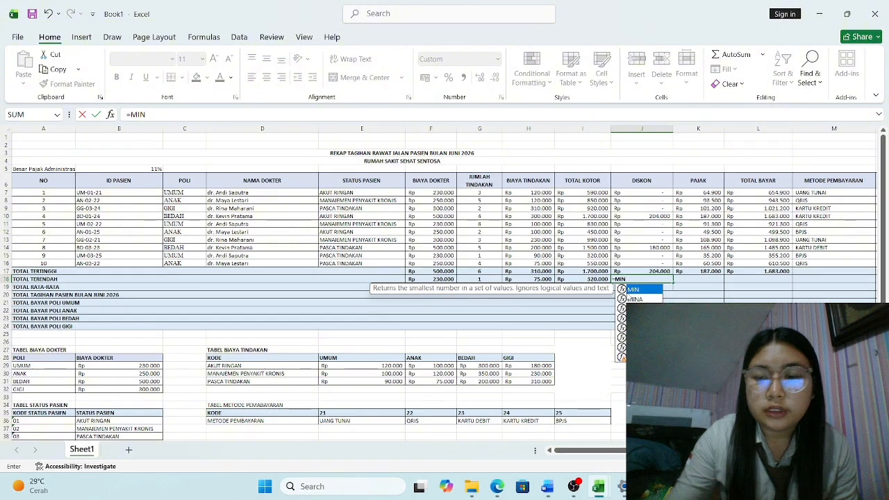
text(()
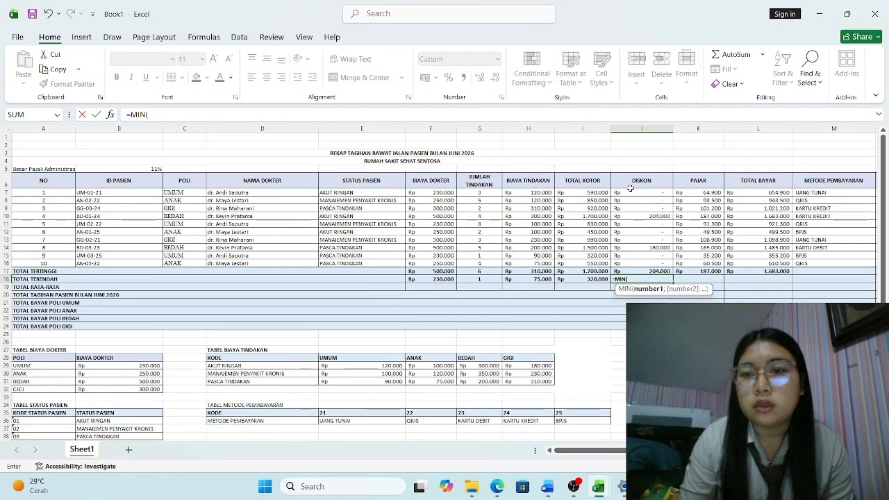
drag(630, 192, 652, 264)
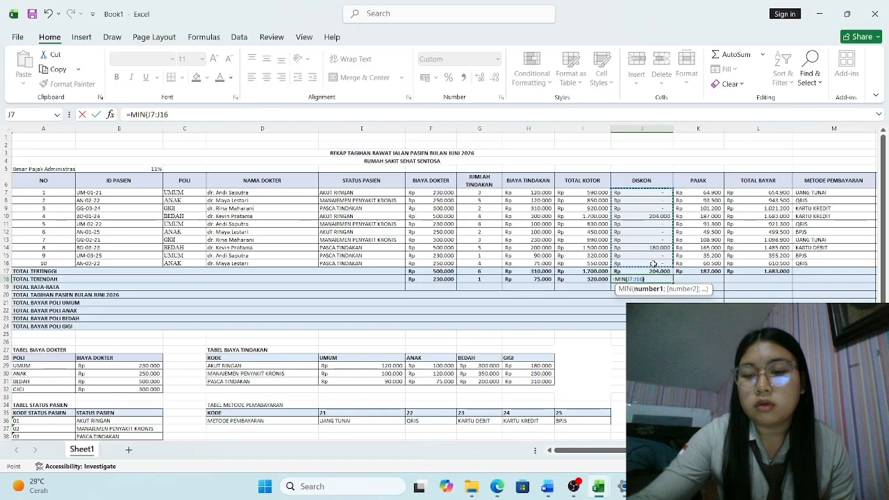
key(Return)
- Calculate the TOTAL TERENDAH for PAJAK in K18 with =MIN(K7:K16)
key(Right)
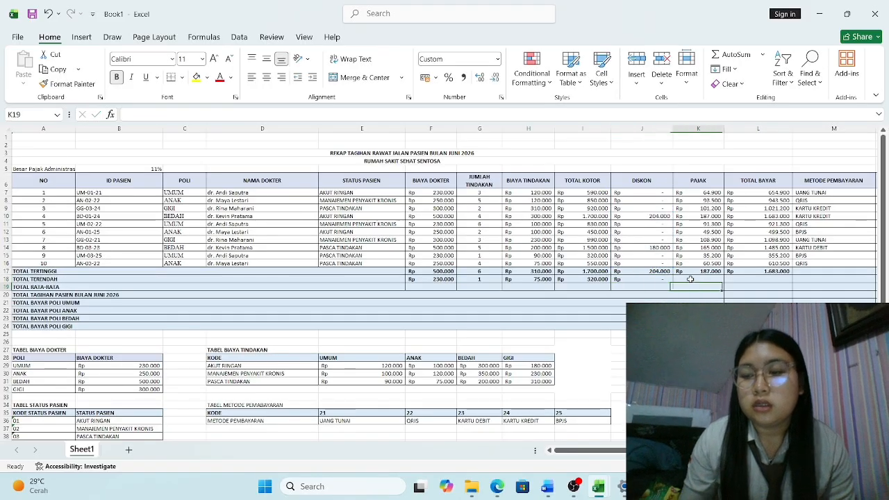
click(690, 278)
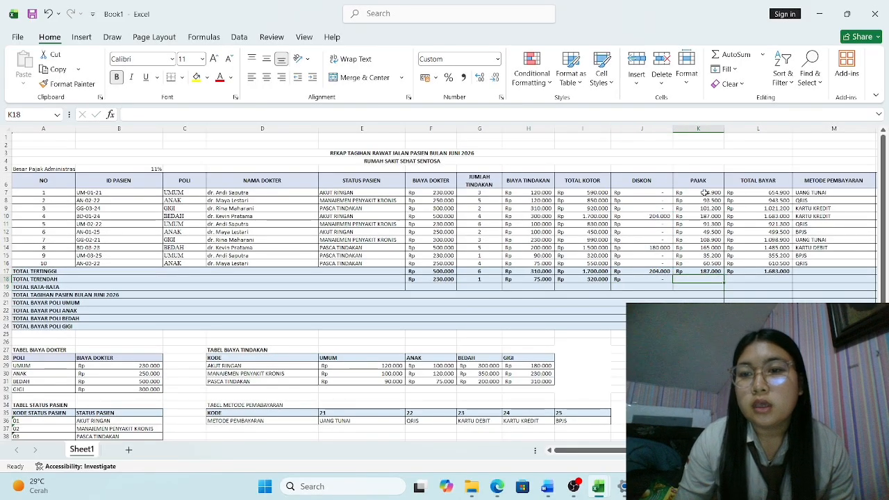
text(=MIN()
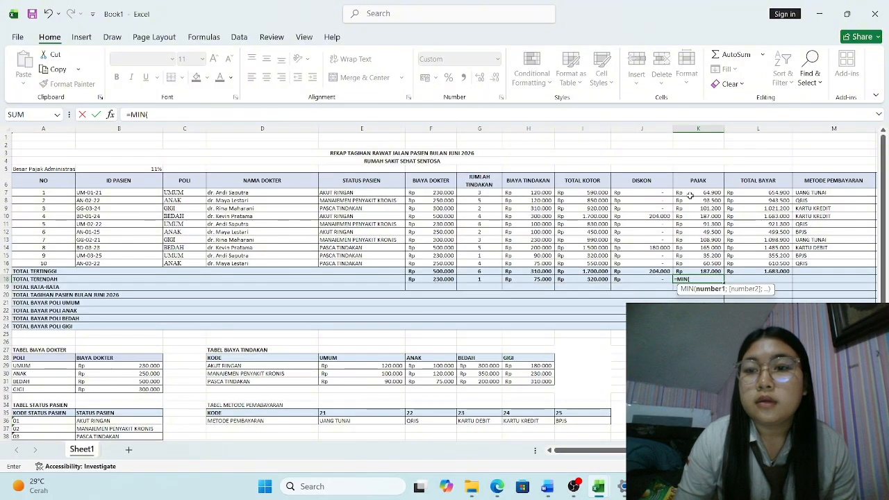
drag(690, 195, 694, 266)
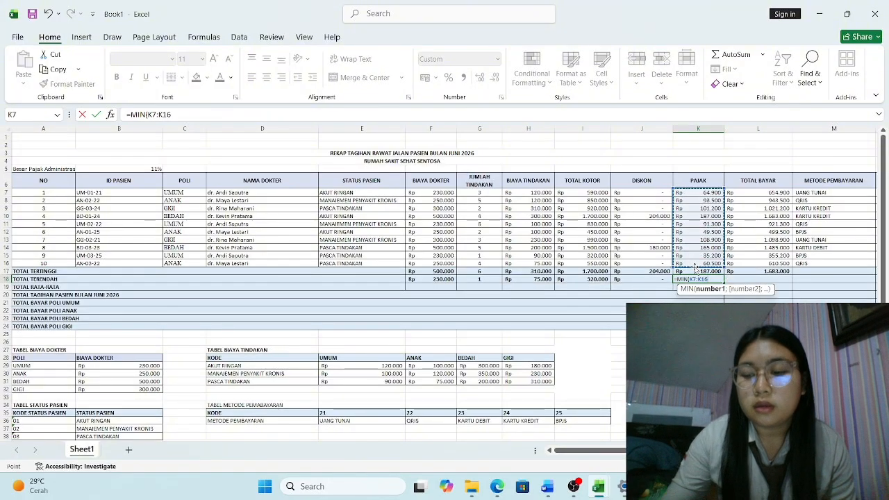
key(Return)
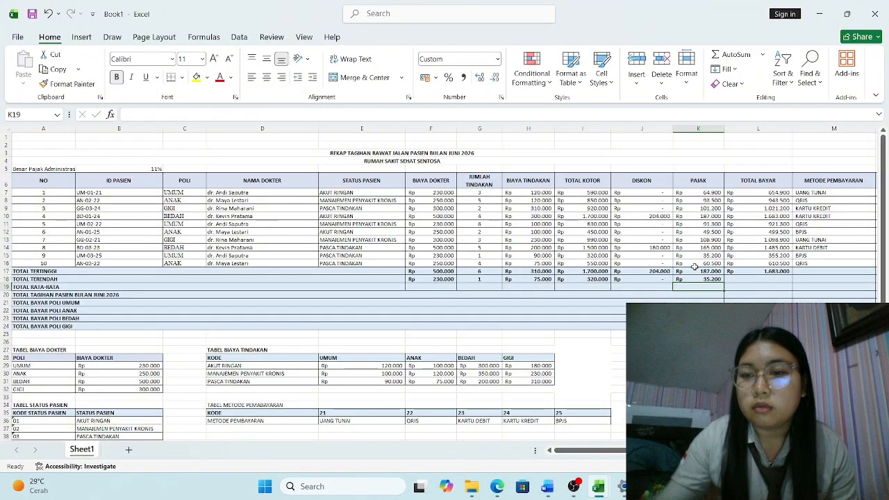
- Calculate the TOTAL TERENDAH for TOTAL BAYAR in L18 with =MIN(L7:L16)
click(762, 277)
text(=)
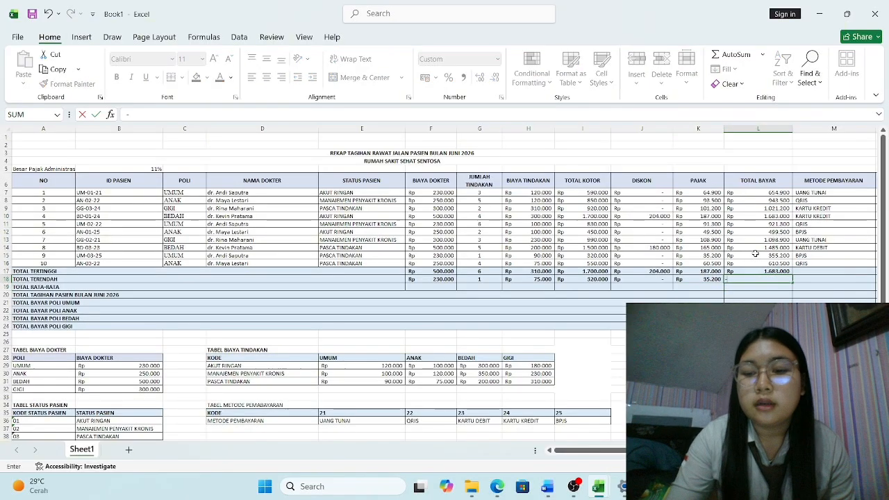
text(MI)
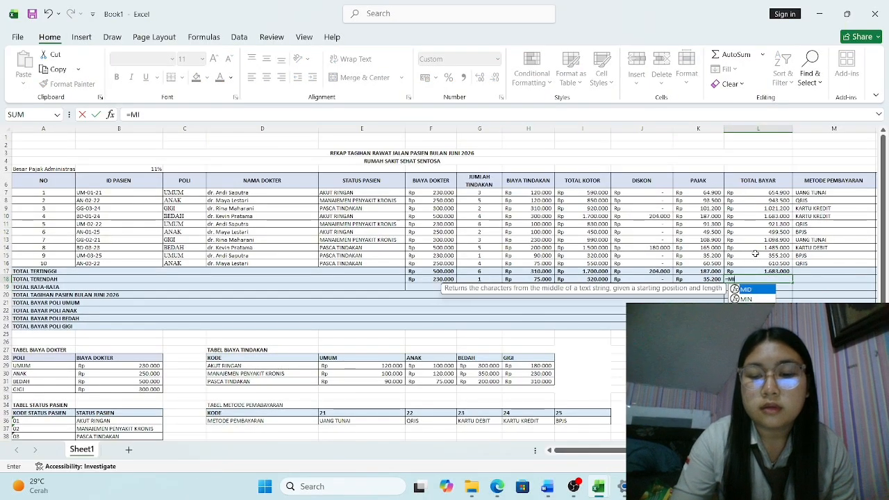
text(N()
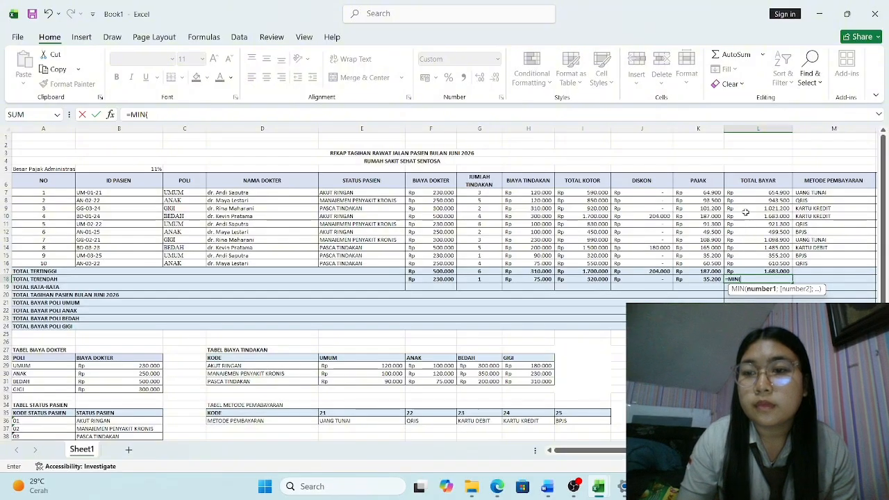
drag(744, 191, 751, 262)
key(Return)
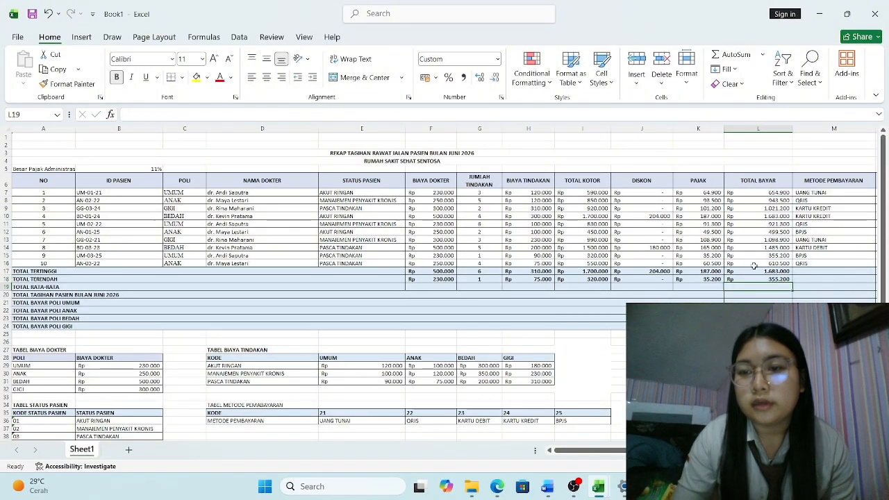
- Calculate the TOTAL RATA-RATA for BIAYA DOKTER in F19 with =AVERAGE(F7:F16)
key(Left)
key(Left)
key(Left)
key(Left)
key(Left)
key(Left)
text(=)
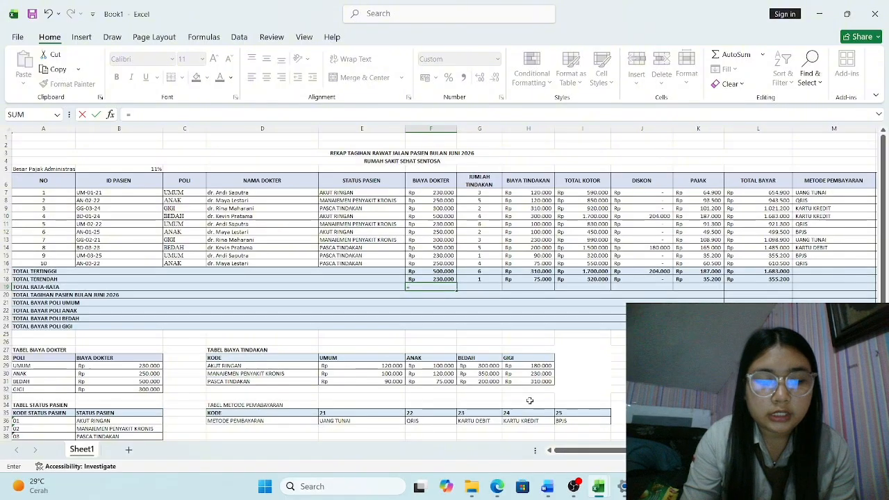
text(AV)
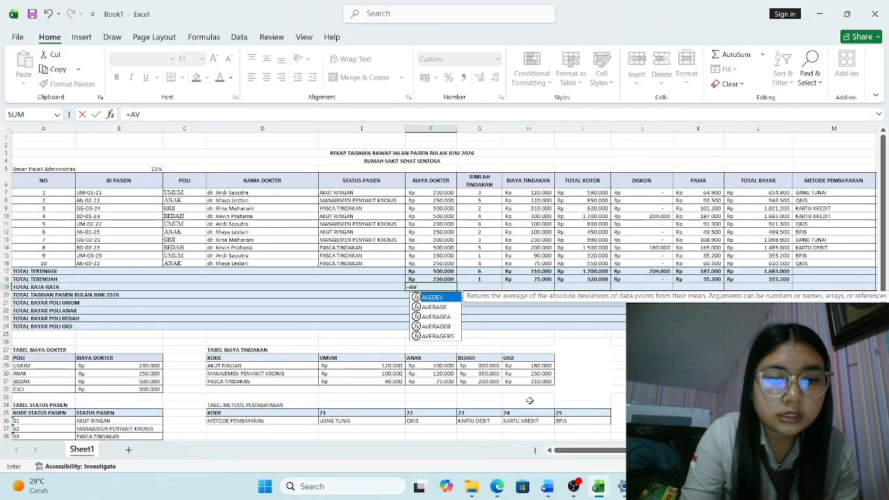
text(E)
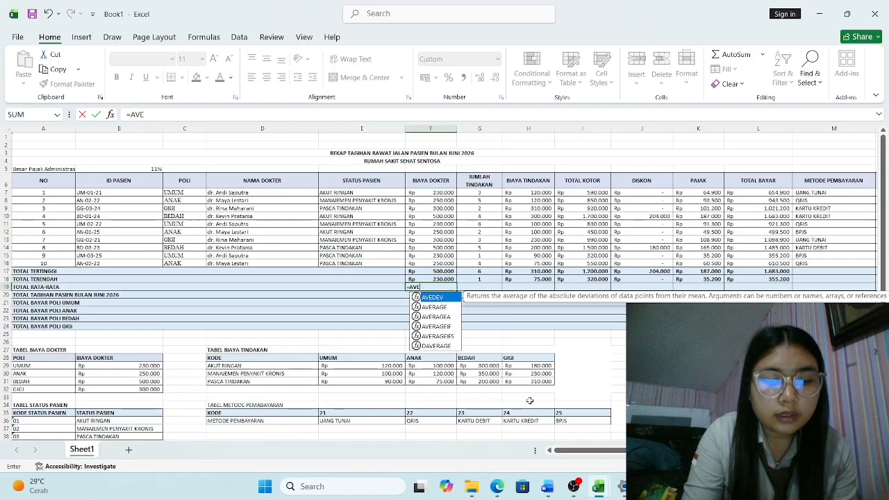
text(RAGE)
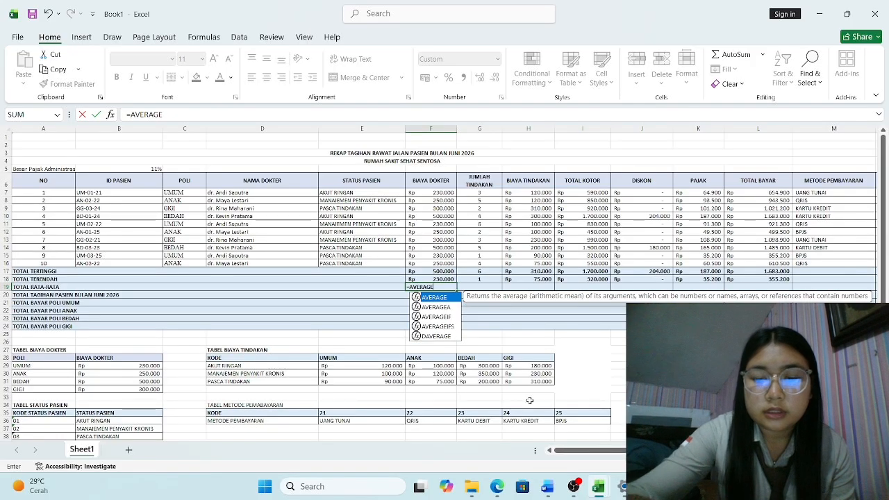
text(()
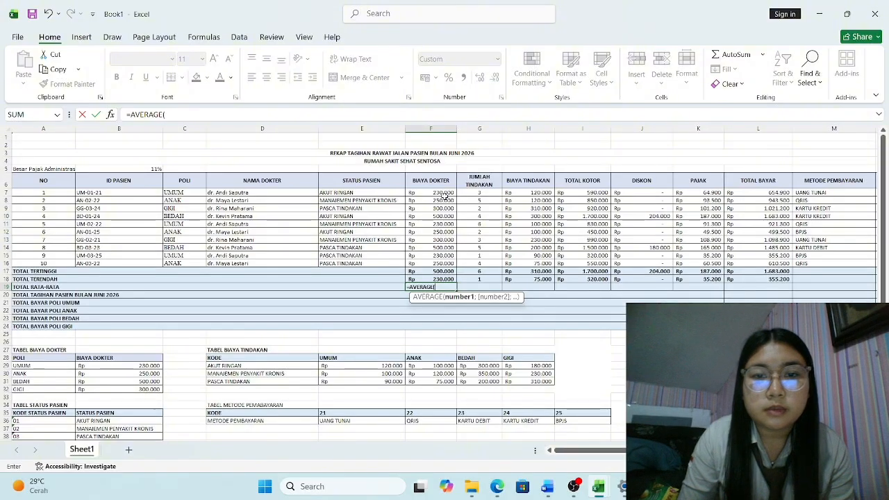
drag(445, 192, 432, 265)
key(Return)
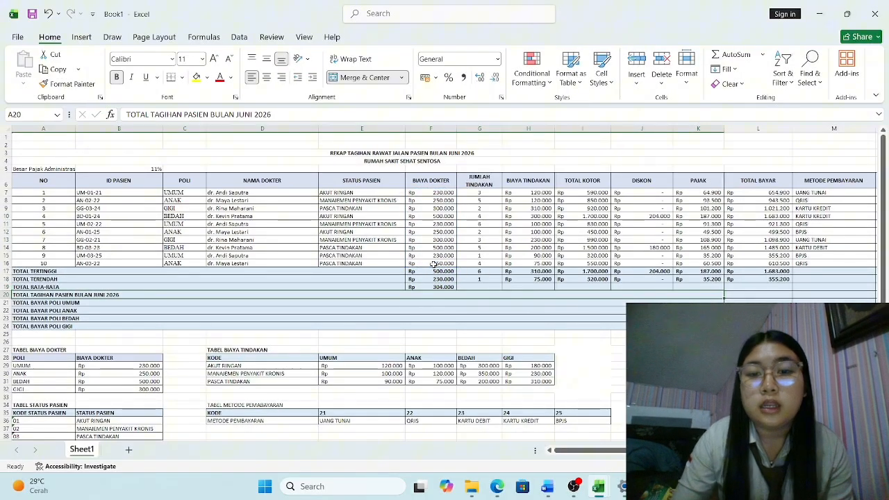
- Calculate the TOTAL RATA-RATA for JUMLAH TINDAKAN in G19 with =AVERAGE(G7:G16)
click(468, 286)
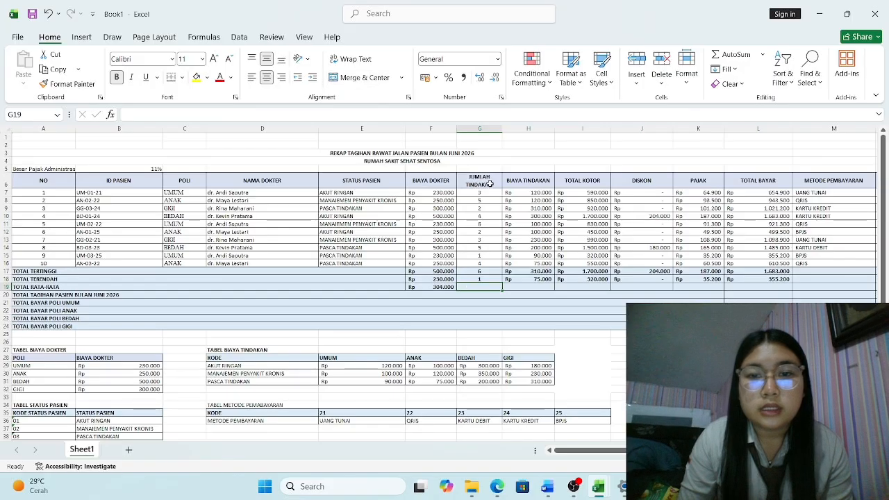
text(=AV)
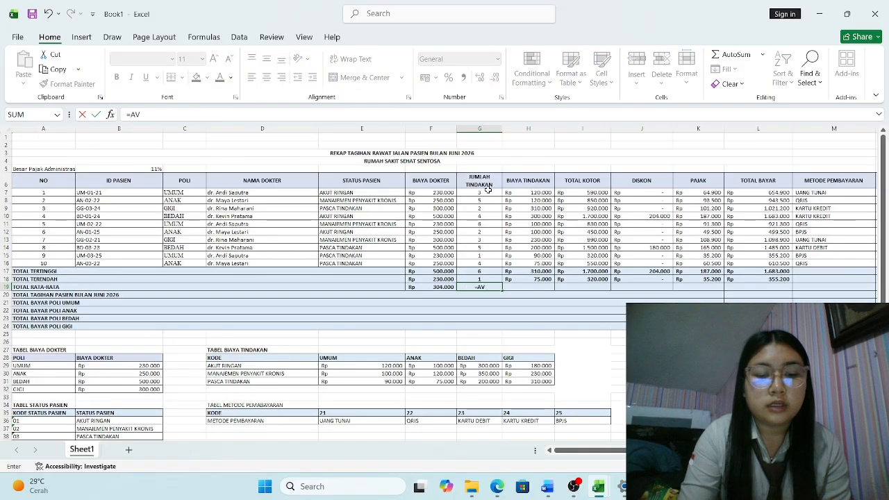
text(ERA)
key(BackSpace)
text(E)
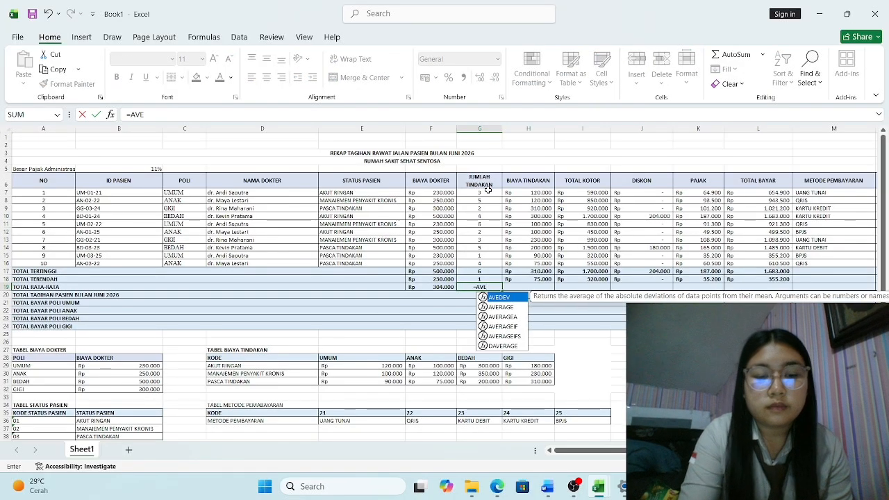
text(RAGE()
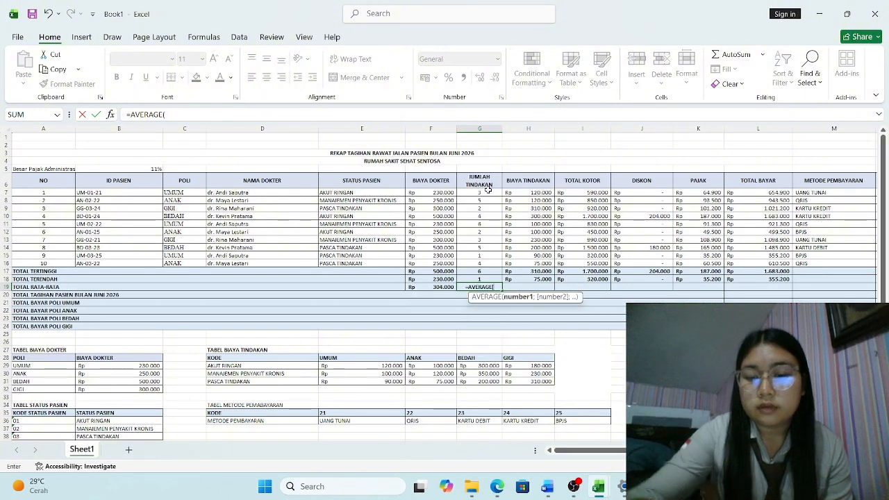
drag(477, 194, 480, 261)
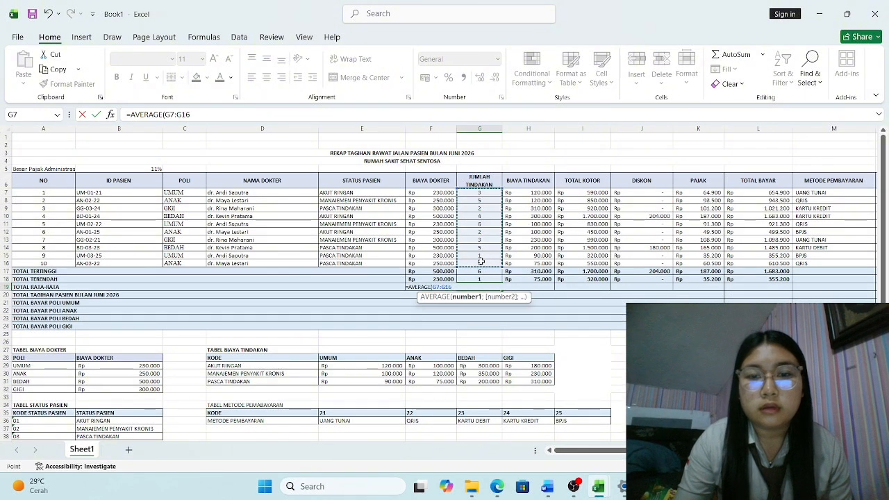
key(Return)
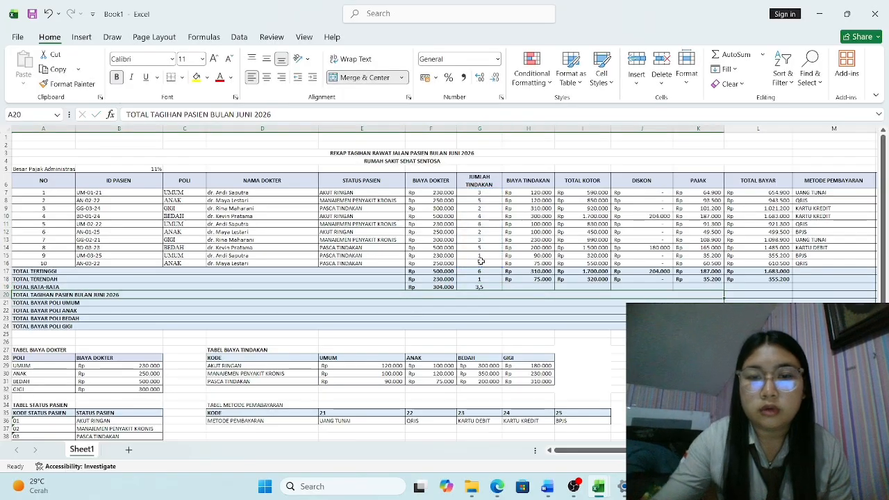
- Calculate the TOTAL RATA-RATA for BIAYA TINDAKAN in H19 with =AVERAGE(H7:H16)
click(542, 287)
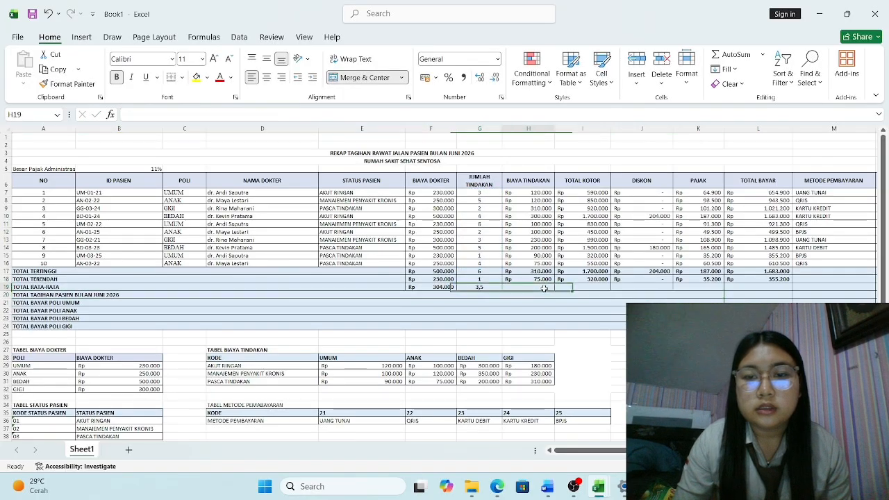
drag(533, 193, 534, 277)
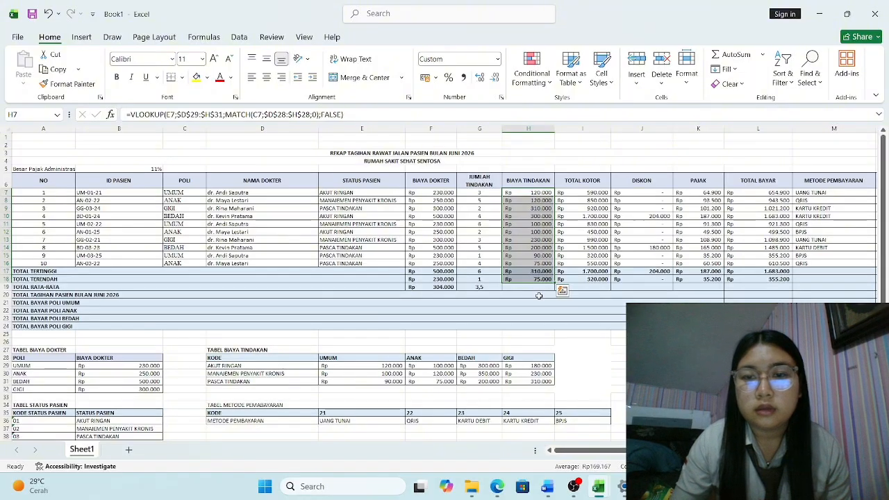
click(537, 291)
text(=)
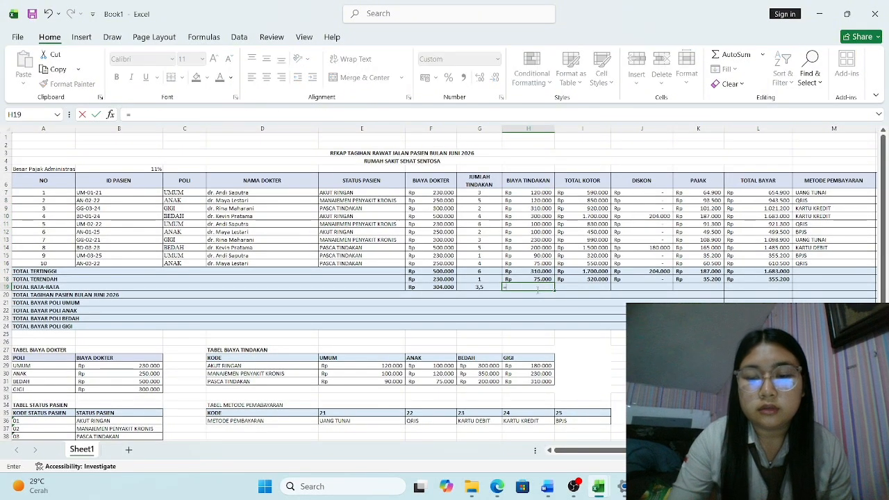
text(AVER)
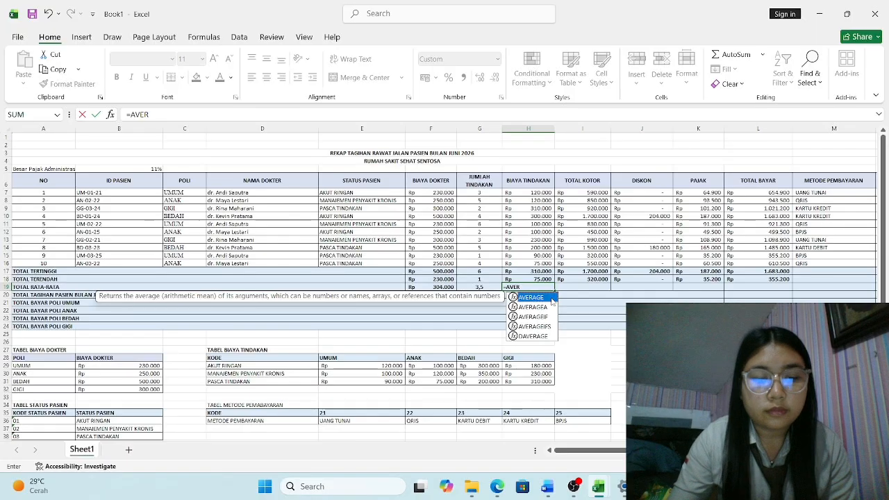
text(AGE()
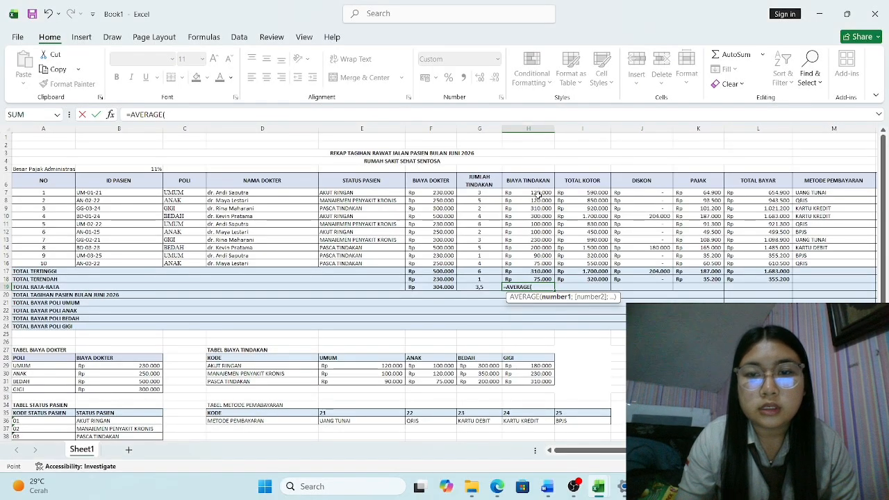
drag(537, 190, 536, 264)
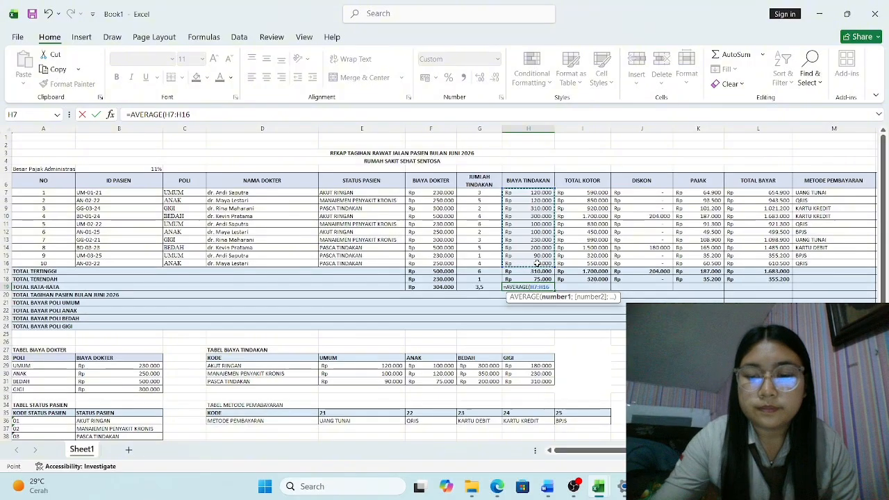
key(Return)
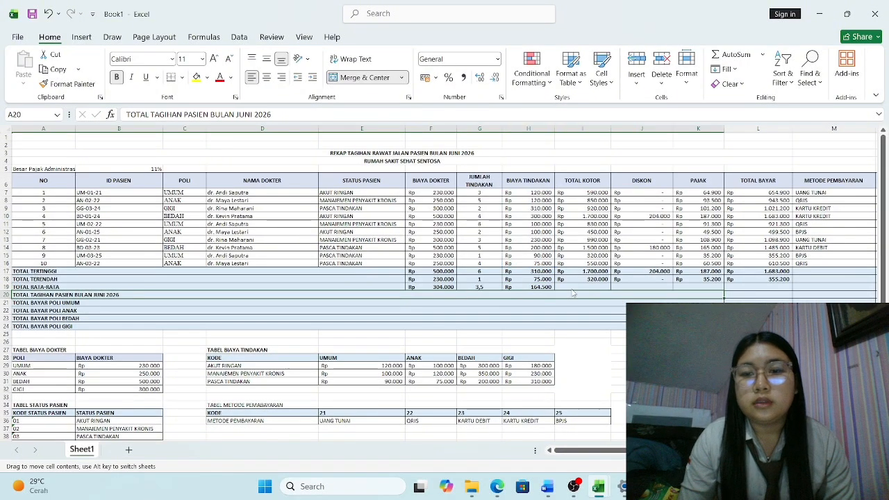
- Enter the TOTAL RATA-RATA formula for TOTAL KOTOR in I19, averaging the range I7:I16
click(573, 286)
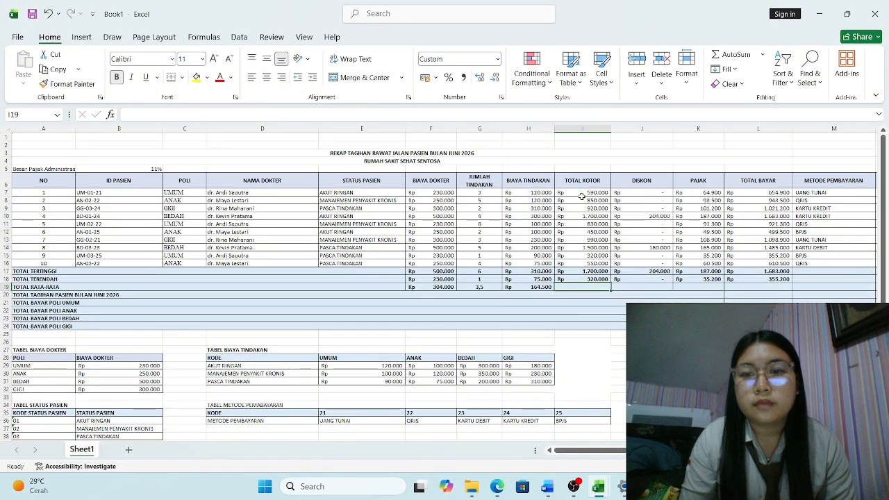
click(582, 194)
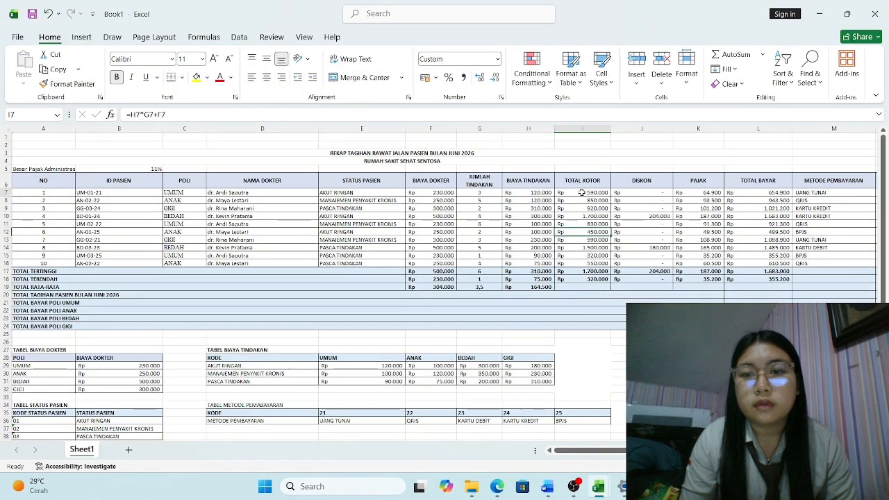
click(579, 286)
text(=AVE)
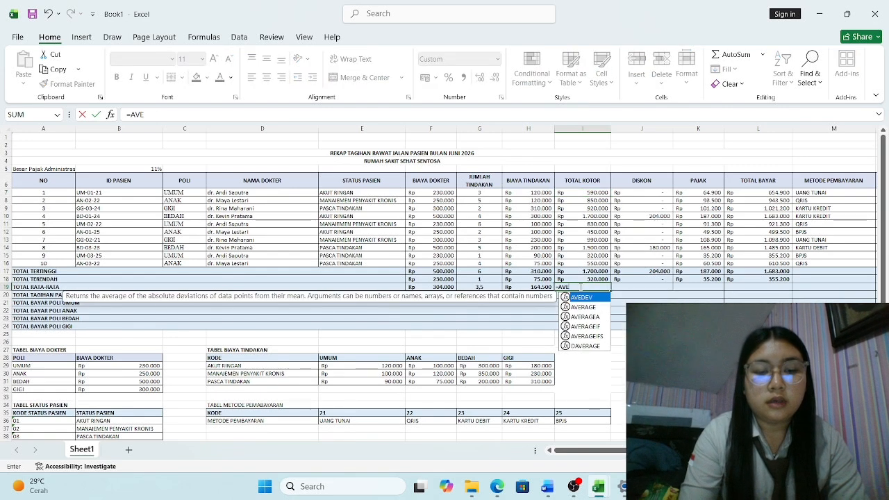
text(R)
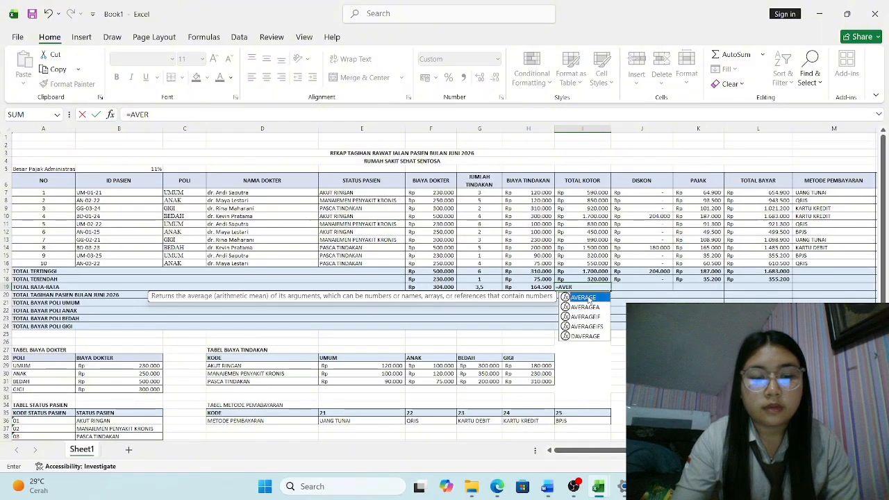
text(E)
key(BackSpace)
text(R)
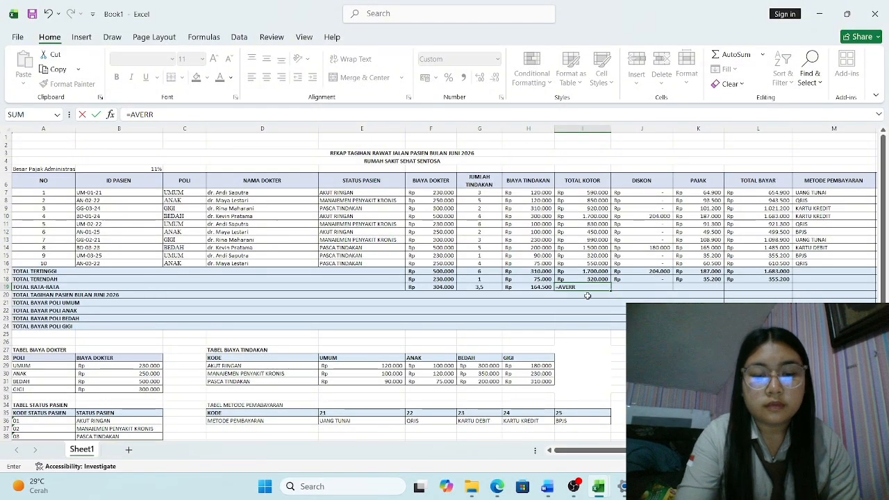
text(AGE()
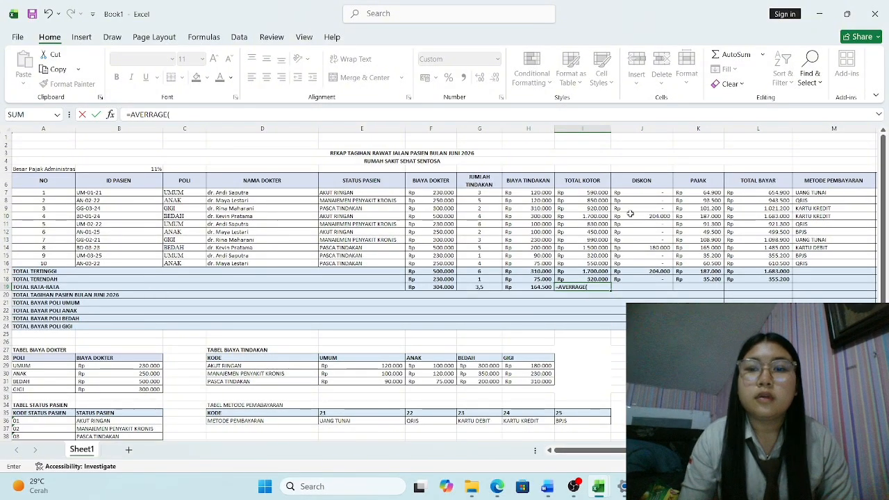
drag(594, 193, 586, 258)
key(Return)
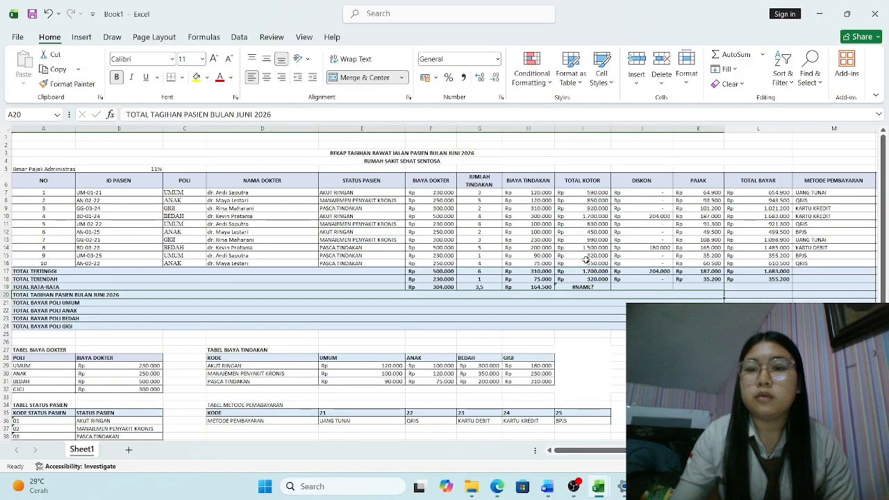
- Correct the misspelled function name in I19 so the formula reads =AVERAGE(I7:I16)
double_click(601, 287)
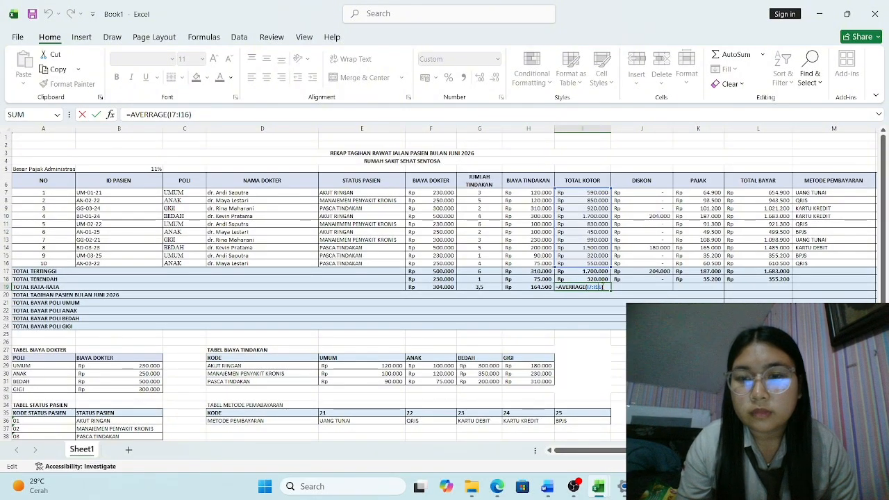
key(BackSpace)
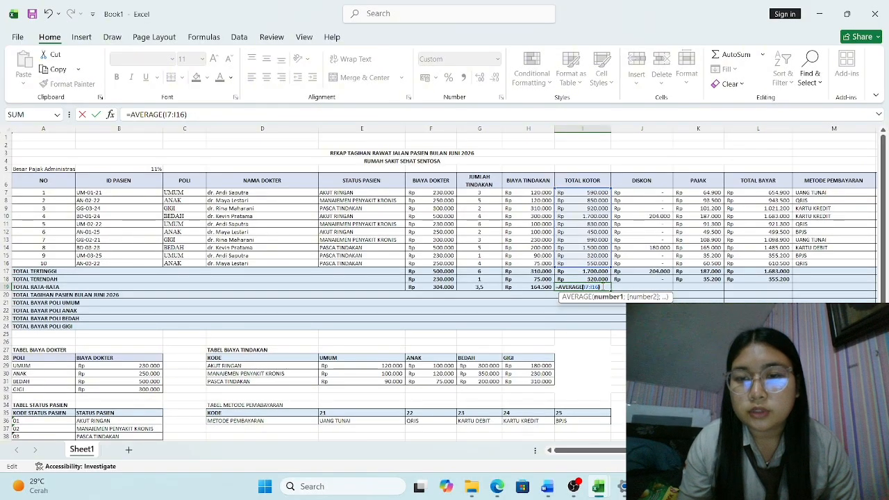
key(Return)
- Calculate the TOTAL RATA-RATA for DISKON in J19 with =AVERAGE(J7:J16)
click(625, 286)
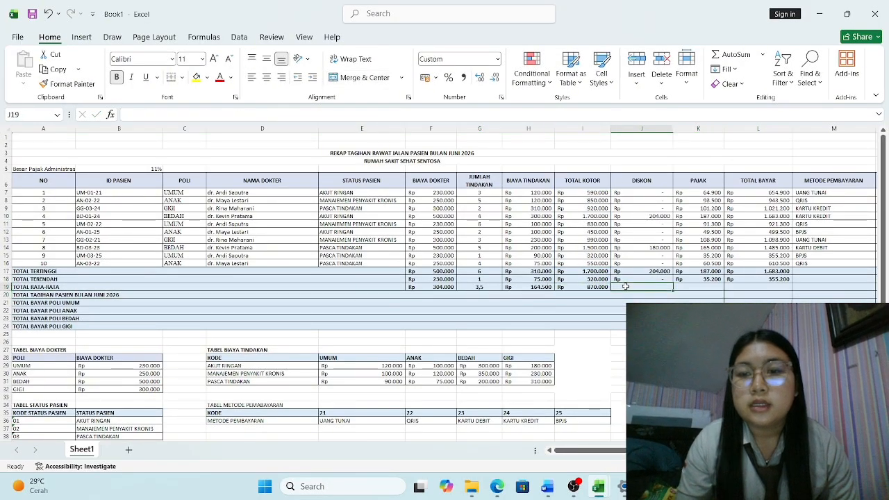
text(=AVER)
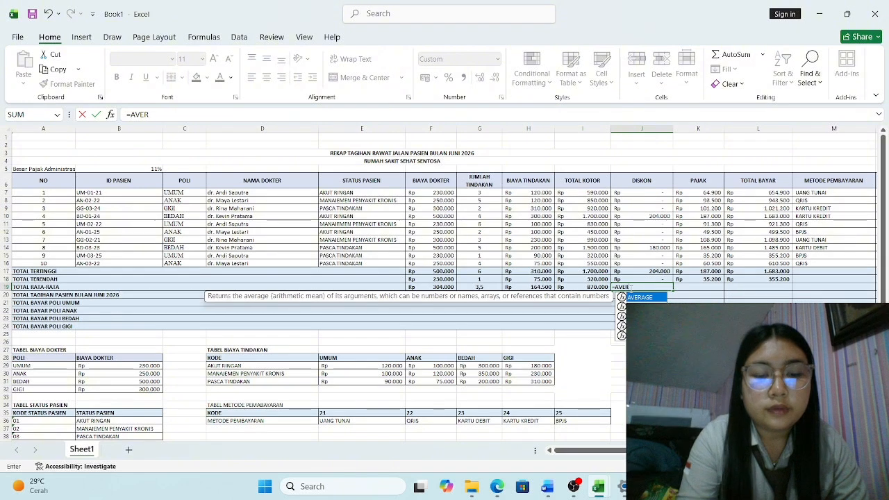
text(AGE)
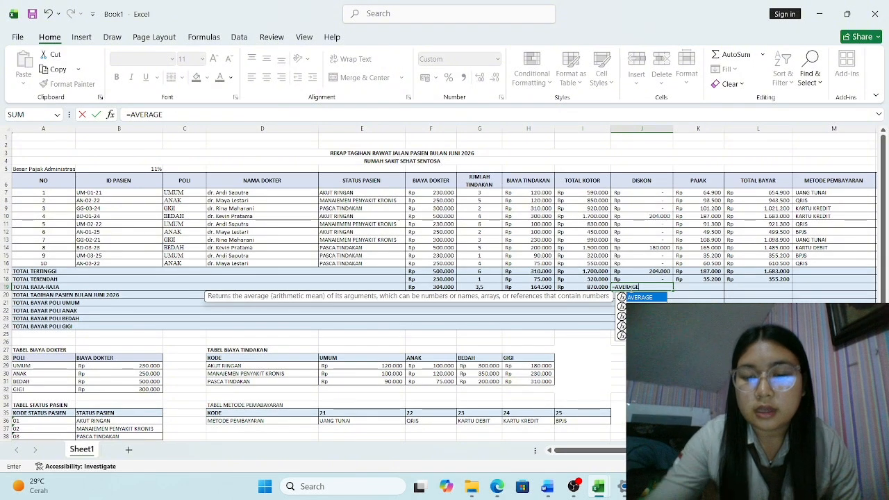
text(()
drag(661, 193, 653, 261)
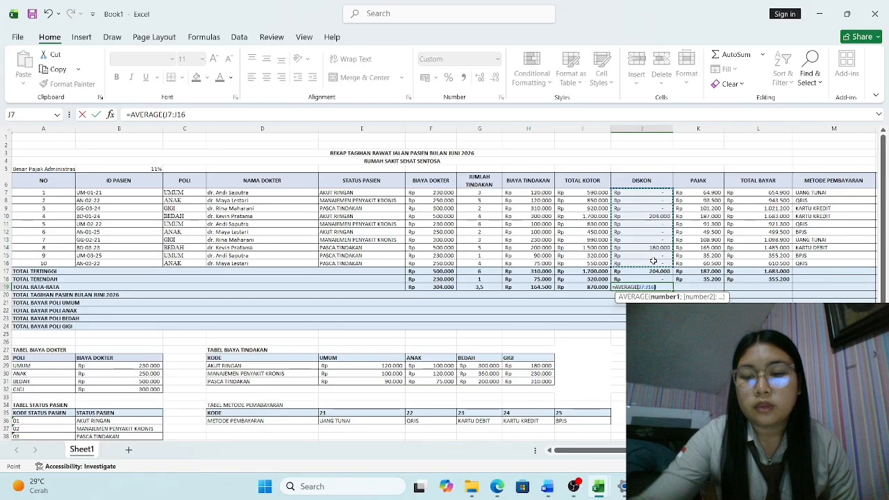
key(Return)
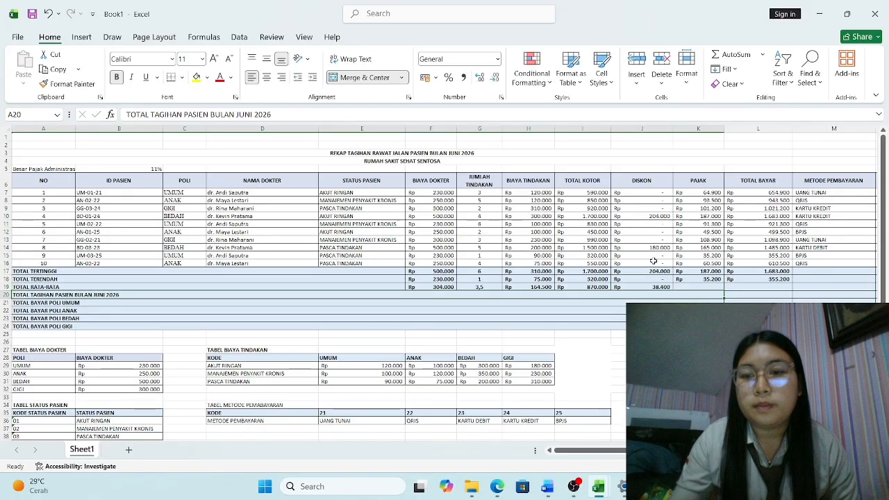
- Calculate the TOTAL RATA-RATA for PAJAK in K19 with =AVERAGE(K7:K16)
click(688, 287)
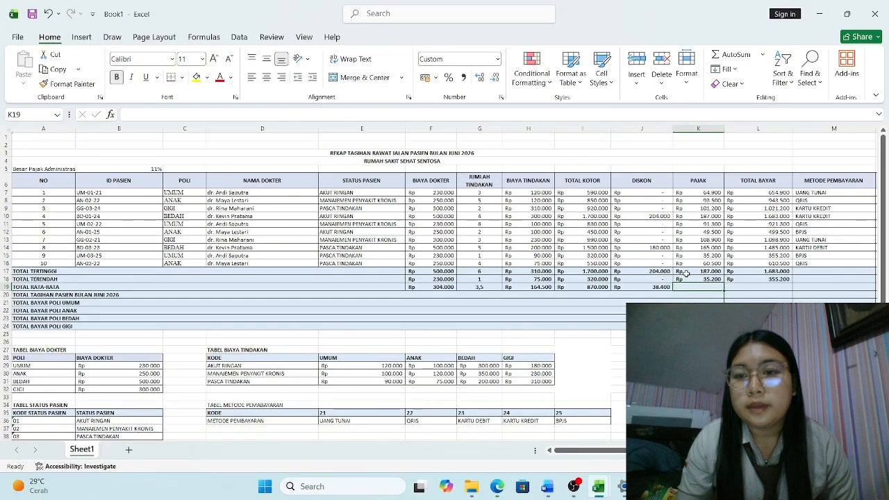
text(=AV)
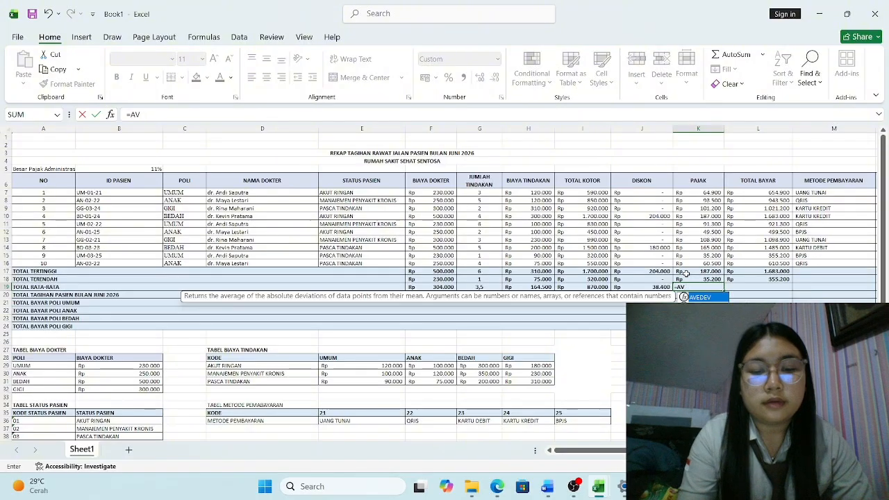
text(ERAGE()
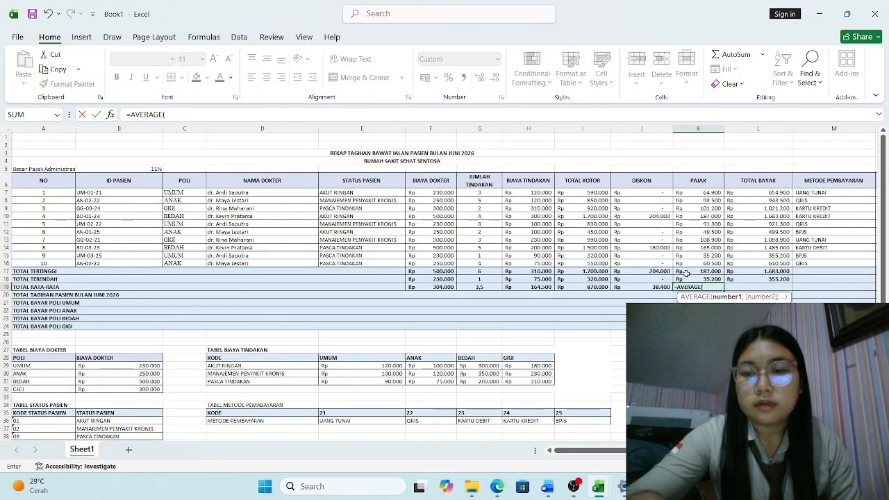
drag(692, 192, 692, 260)
key(Return)
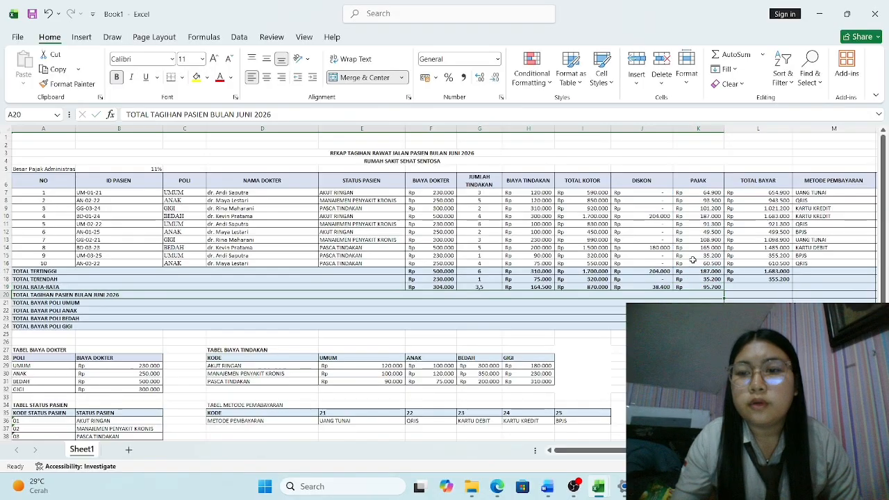
- Calculate the TOTAL RATA-RATA for TOTAL BAYAR in L19 with =AVERAGE(L7:L16)
click(761, 286)
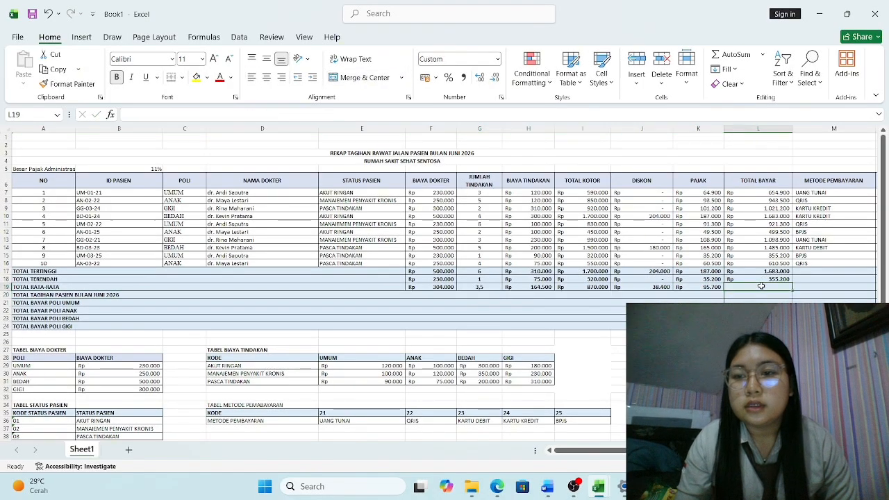
text(=AVE)
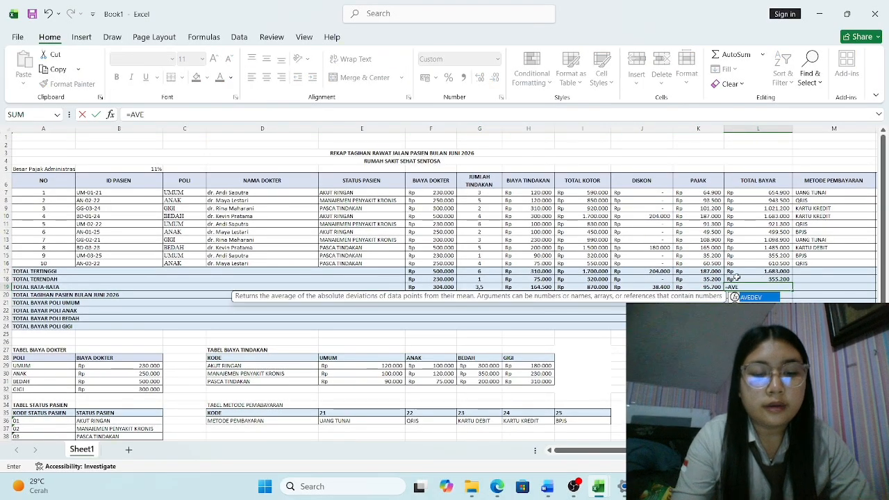
text(RAGE()
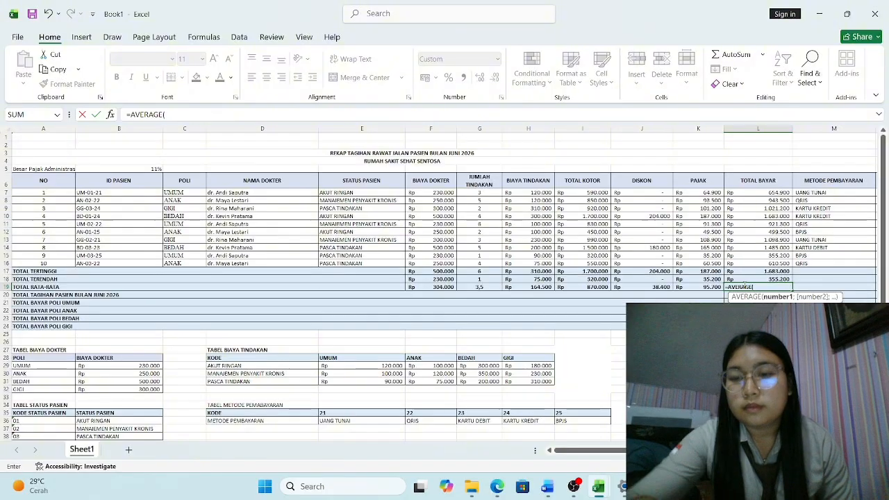
click(758, 194)
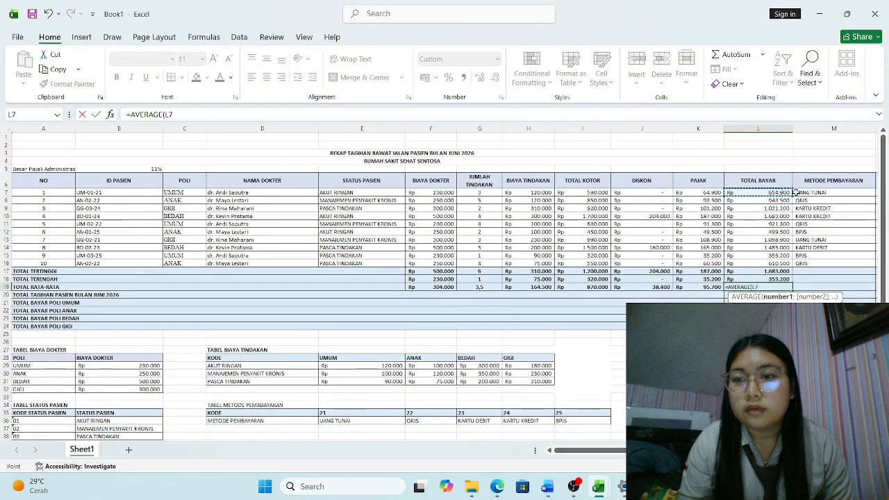
drag(795, 192, 782, 265)
key(Return)
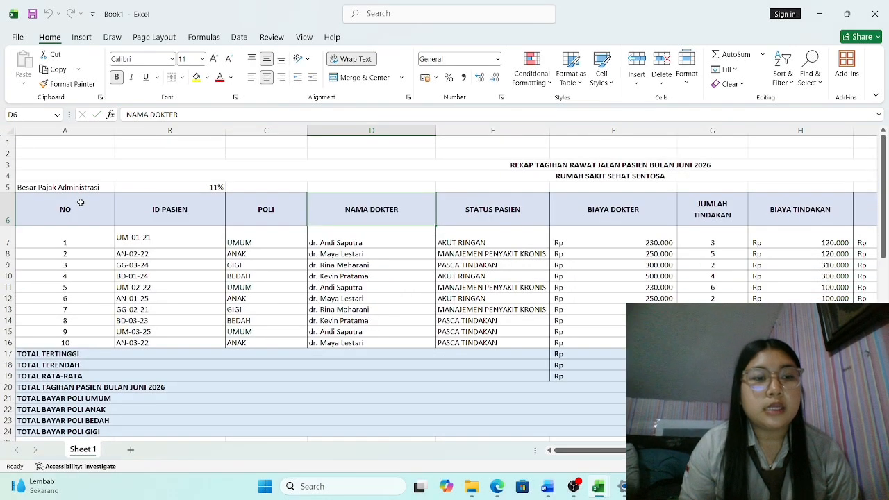
- Create a PivotTable on a new worksheet from the billing table range A6:N16, headers included
click(81, 203)
drag(89, 211, 767, 342)
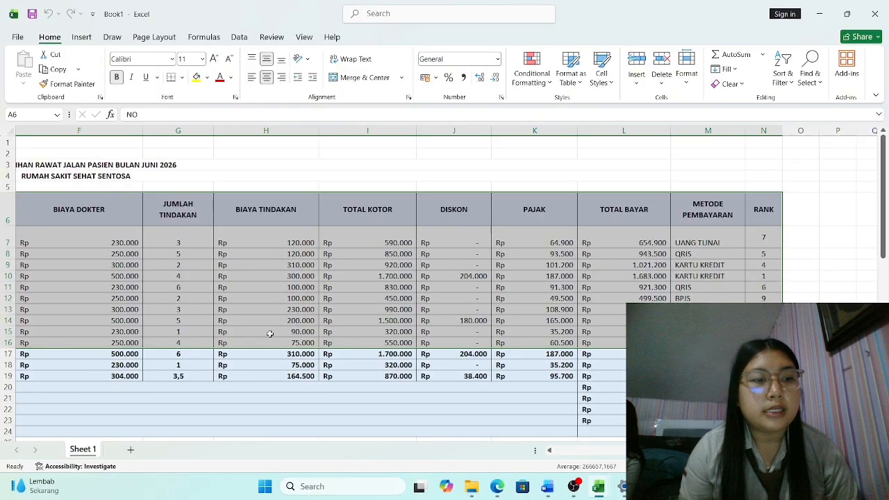
click(80, 36)
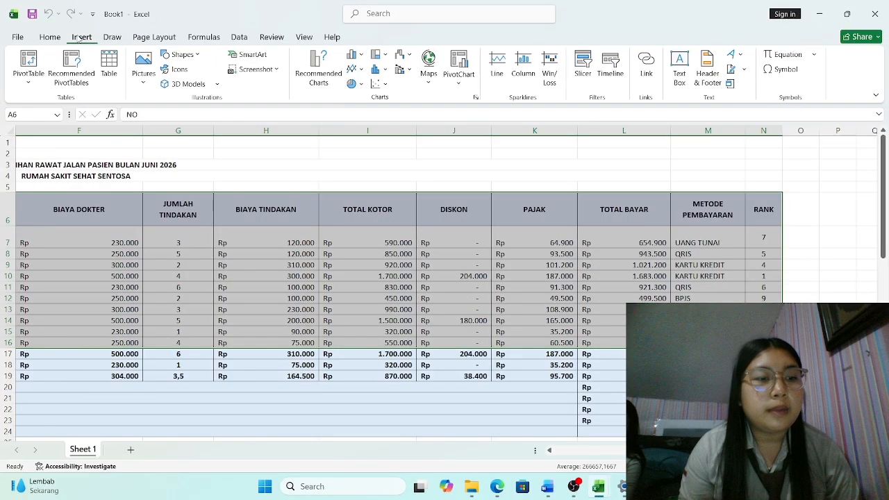
click(29, 62)
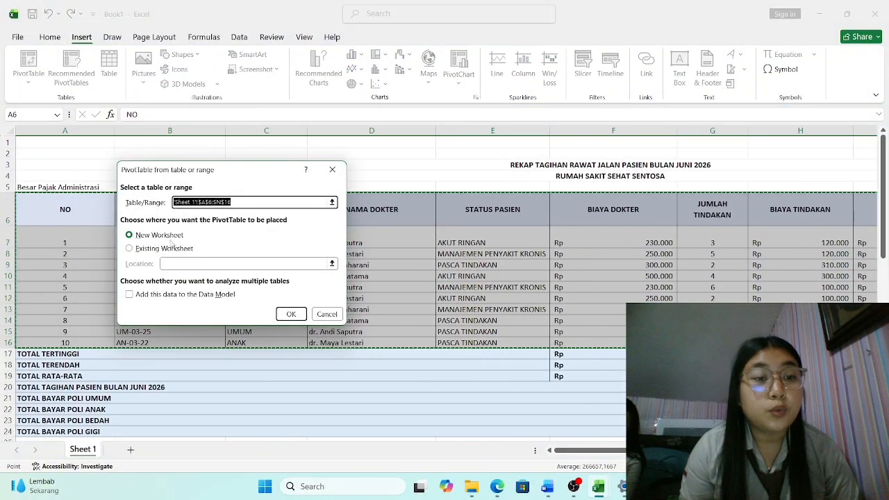
click(288, 316)
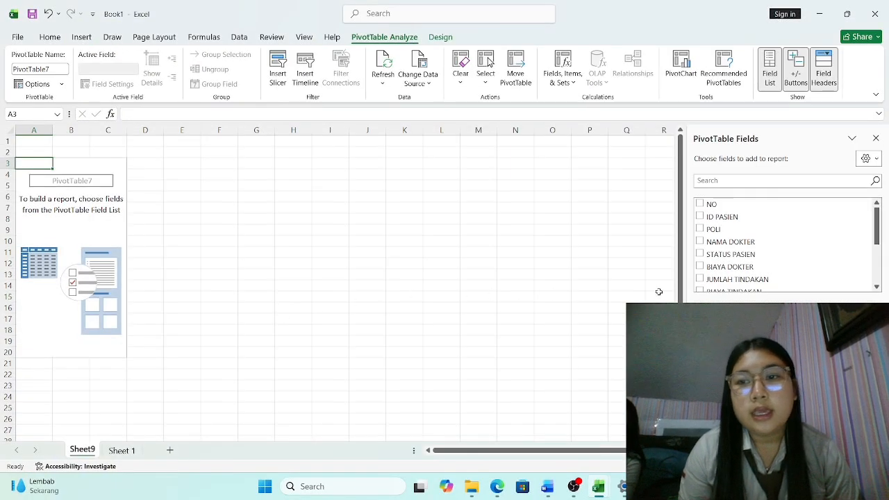
- Add the POLI, TOTAL KOTOR and TOTAL BAYAR fields to the PivotTable, summing both totals for each POLI
click(699, 229)
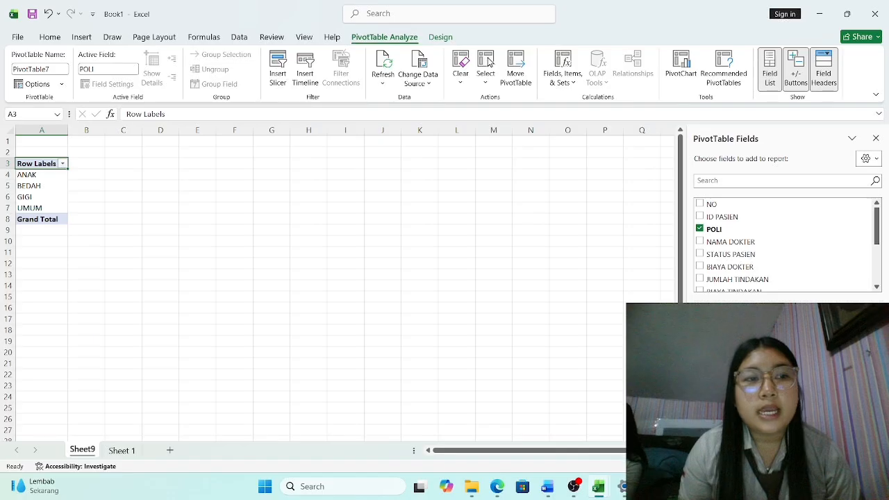
click(878, 287)
click(876, 287)
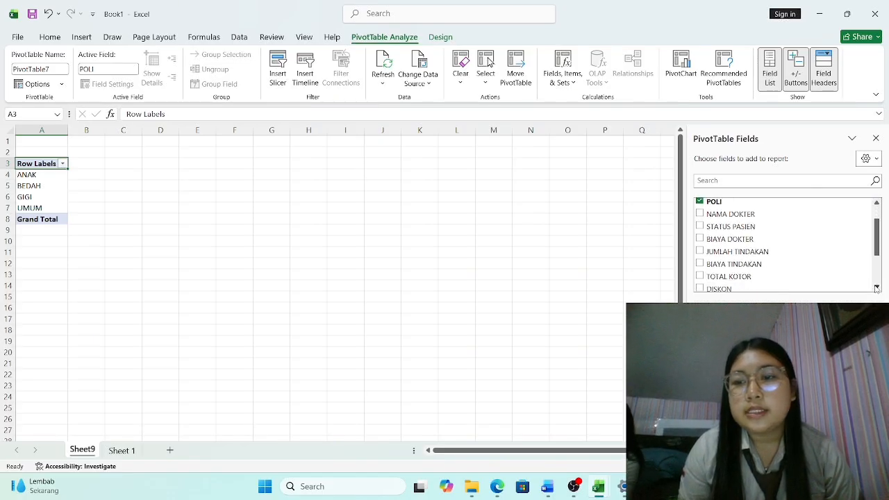
click(876, 288)
click(700, 267)
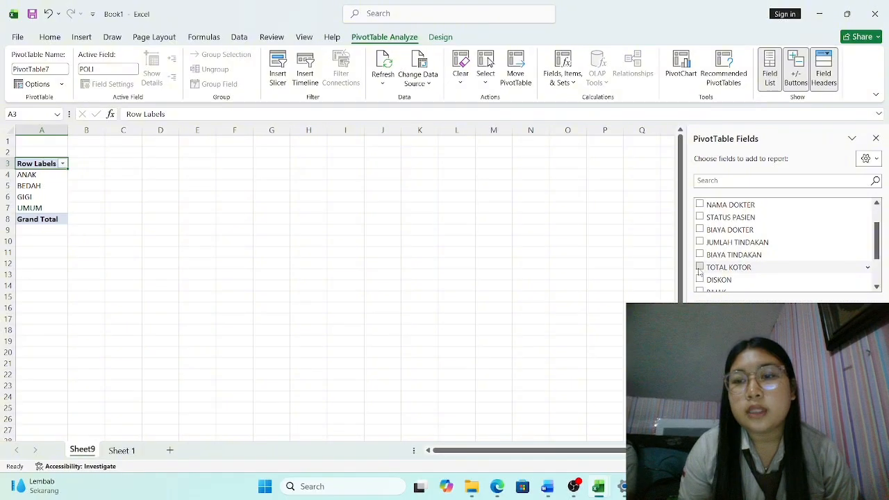
scroll(876, 286, down, 3)
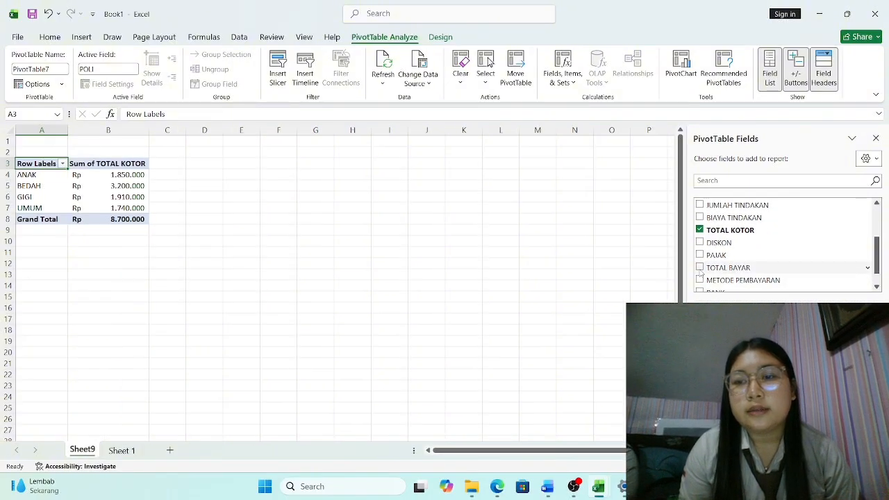
click(699, 268)
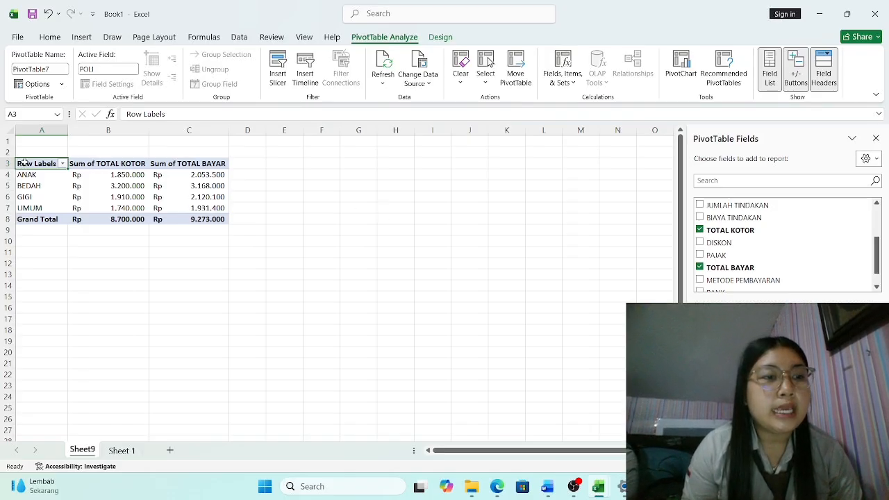
- Insert a 2-D clustered column PivotChart from the PivotTable range A3:C8 and move it clear of the table, to its upper right
drag(25, 162, 199, 217)
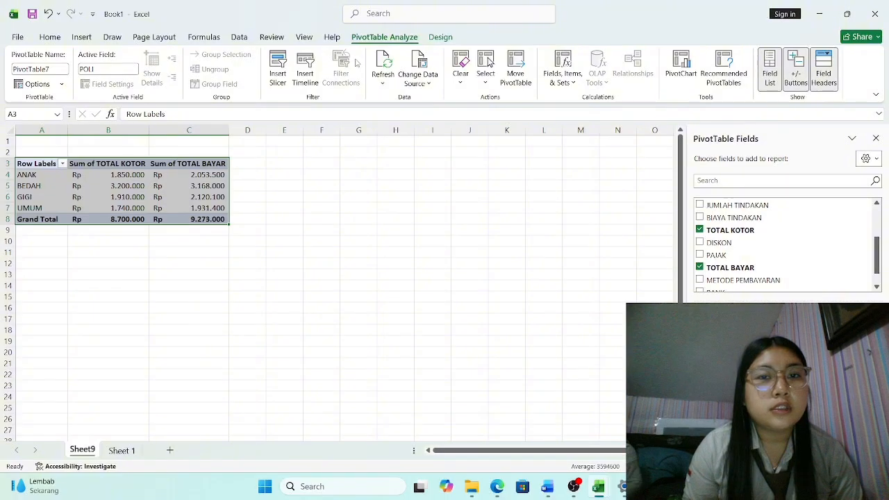
click(78, 39)
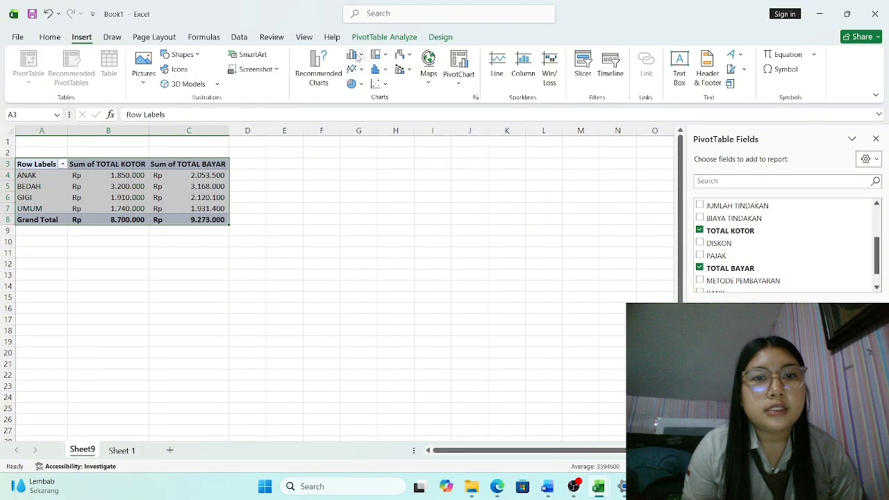
click(358, 57)
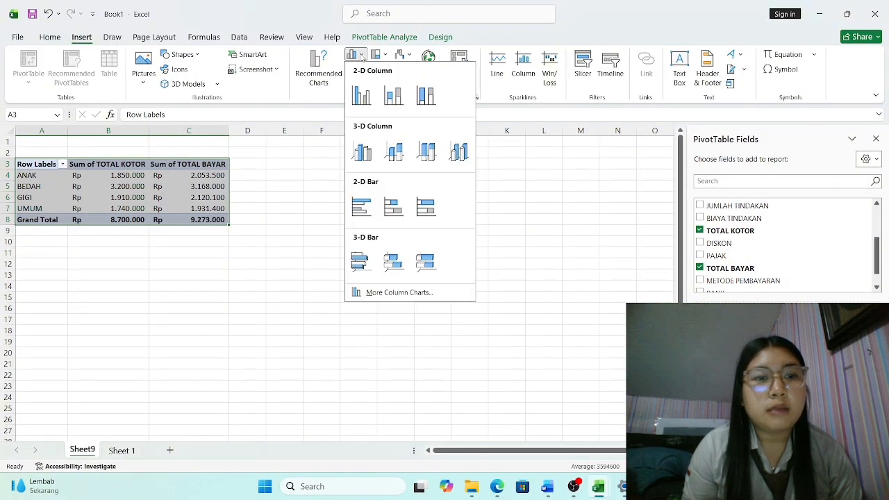
click(361, 96)
click(355, 257)
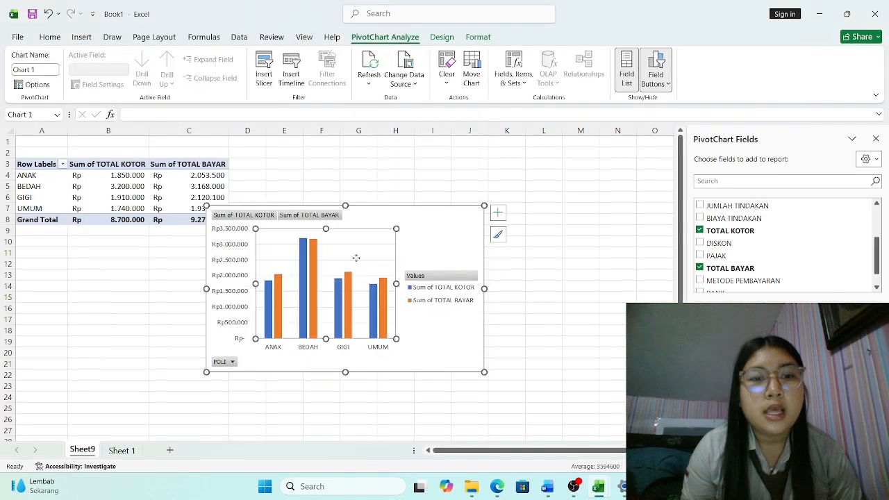
mouse_move(355, 257)
mouse_down()
mouse_move(410, 229)
mouse_move(377, 220)
mouse_move(348, 242)
mouse_move(360, 261)
mouse_up()
drag(441, 211, 505, 160)
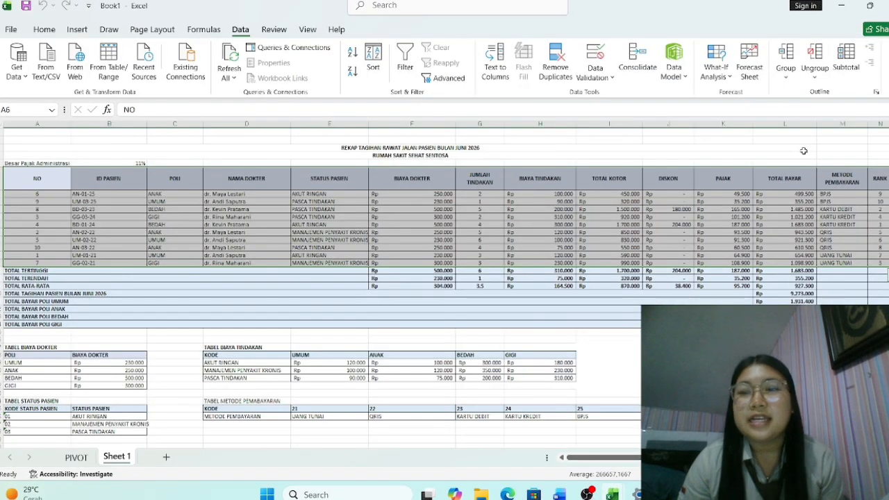
- Subtotal the billing table at each change in METODE PEMBAYARAN, using Sum on TOTAL BAYAR only, with RANK excluded
click(843, 73)
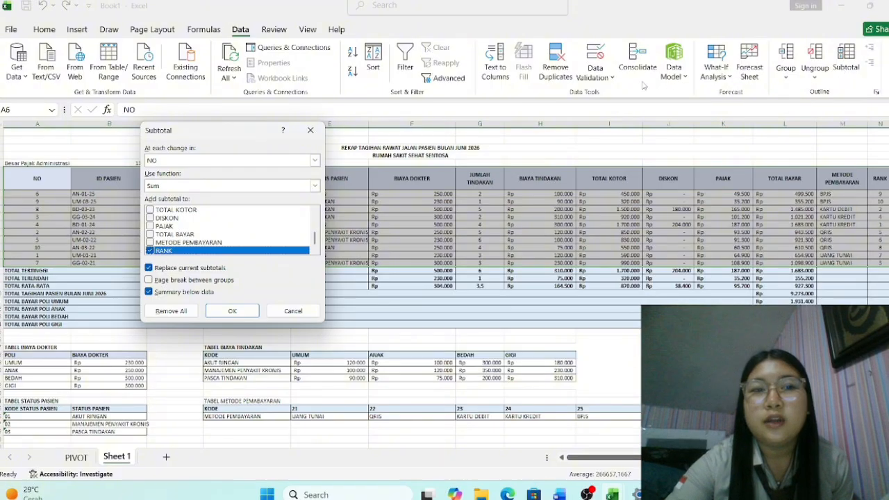
click(314, 160)
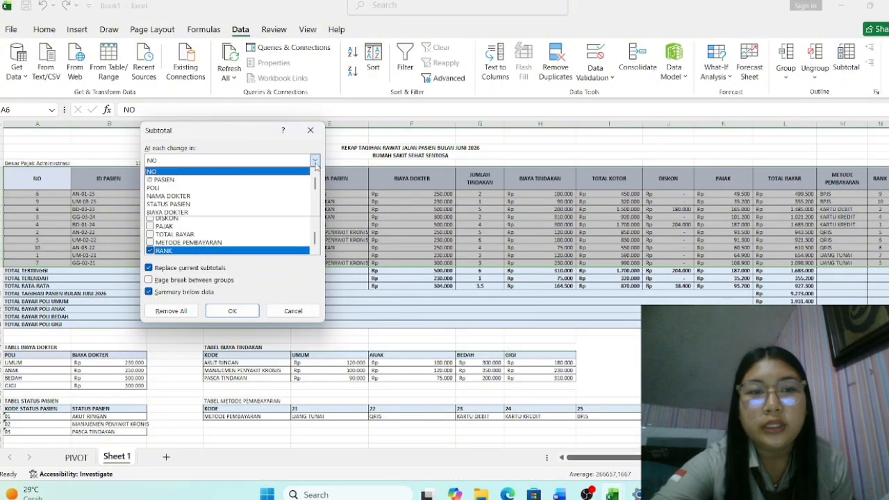
scroll(313, 188, down, 3)
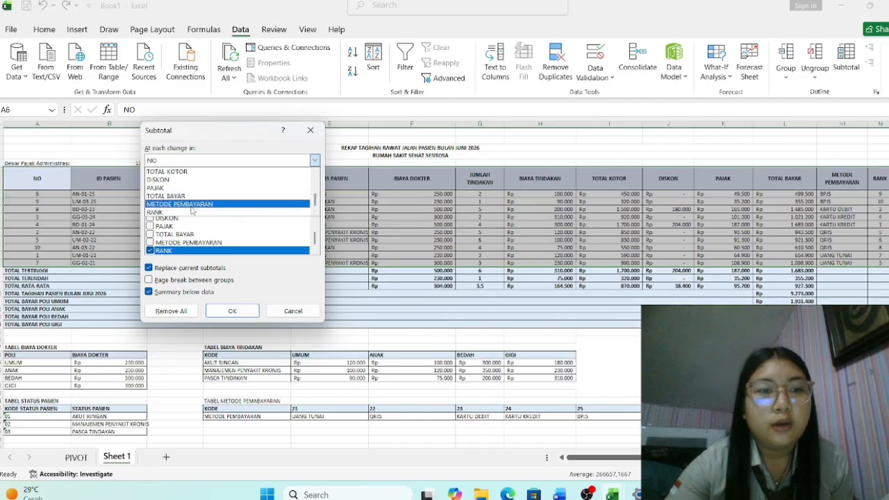
click(192, 206)
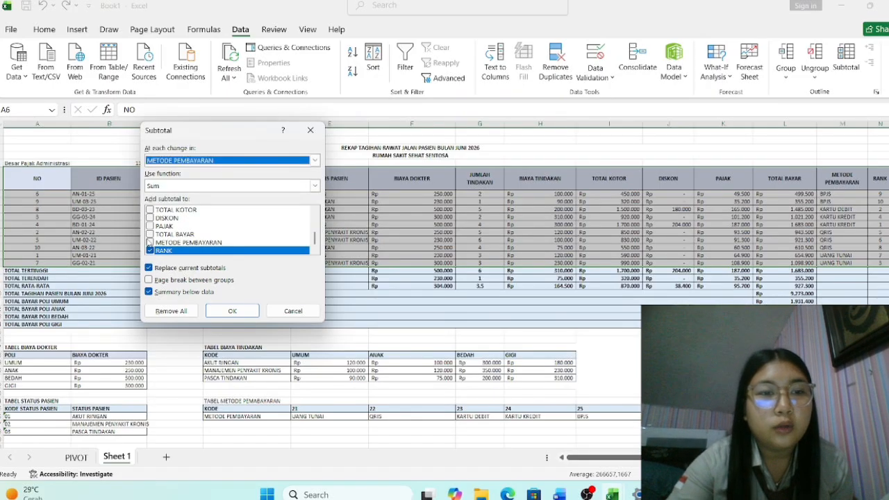
click(150, 235)
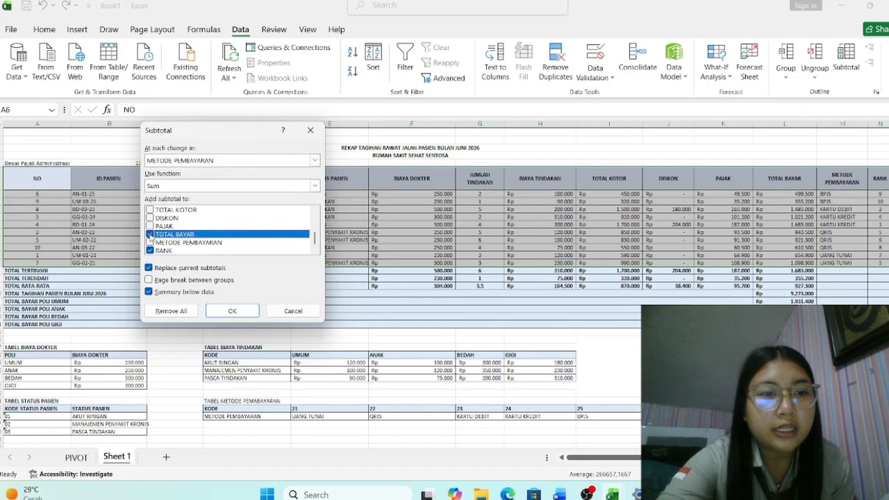
click(149, 251)
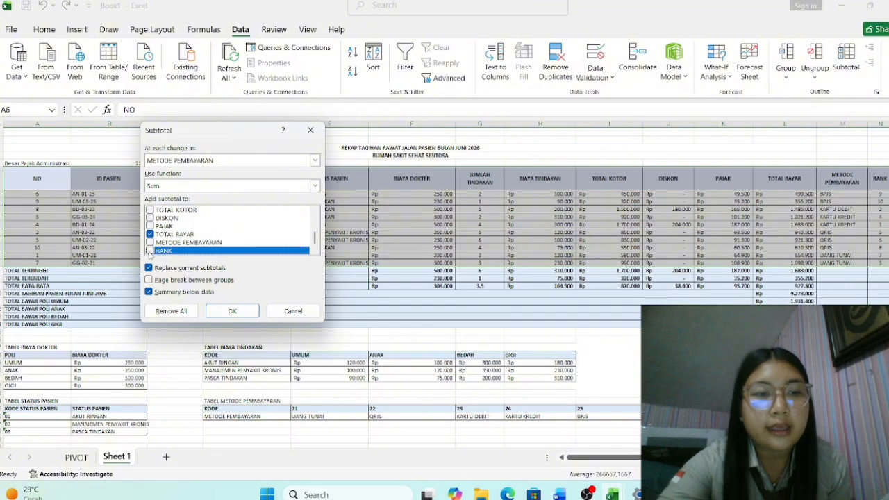
click(220, 311)
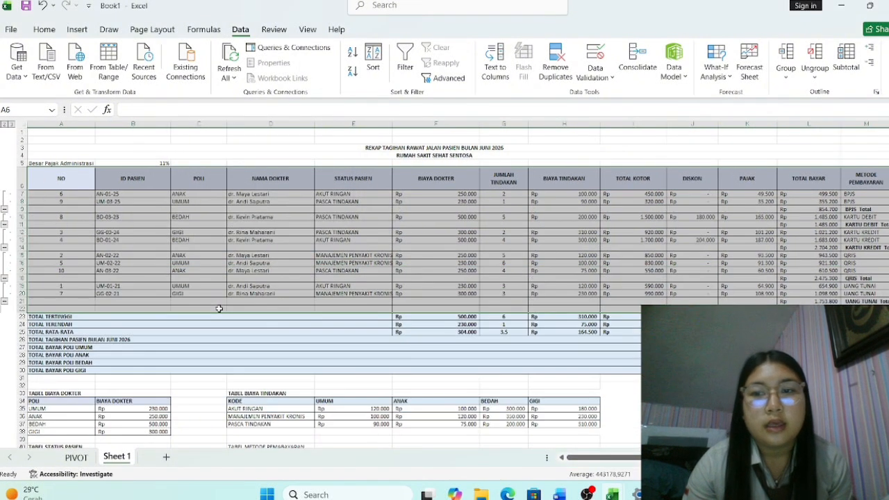
scroll(455, 343, right, 1)
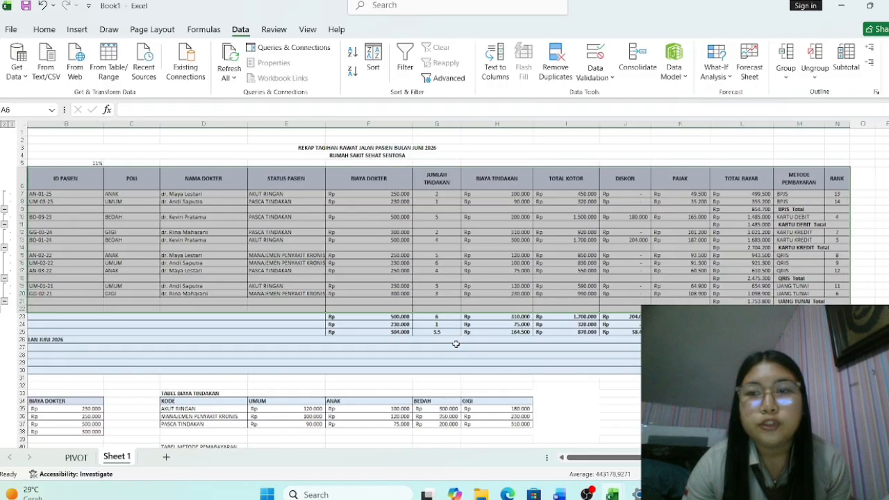
click(457, 346)
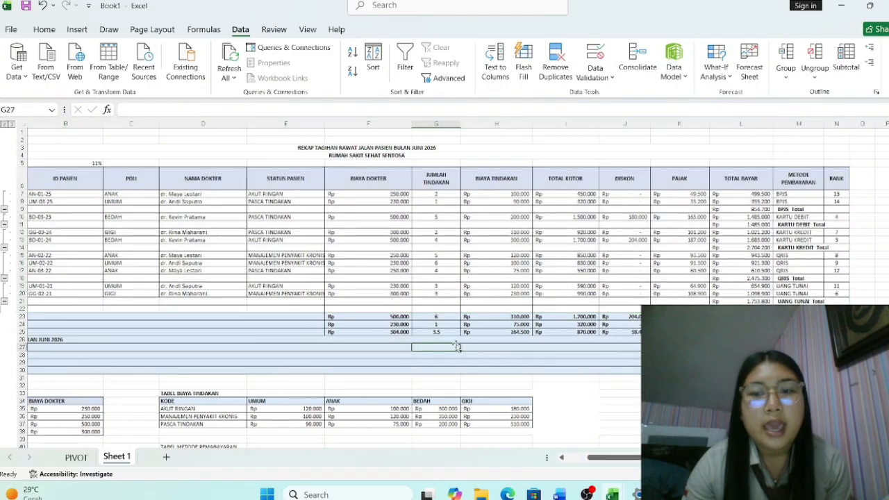
scroll(457, 347, down, 4)
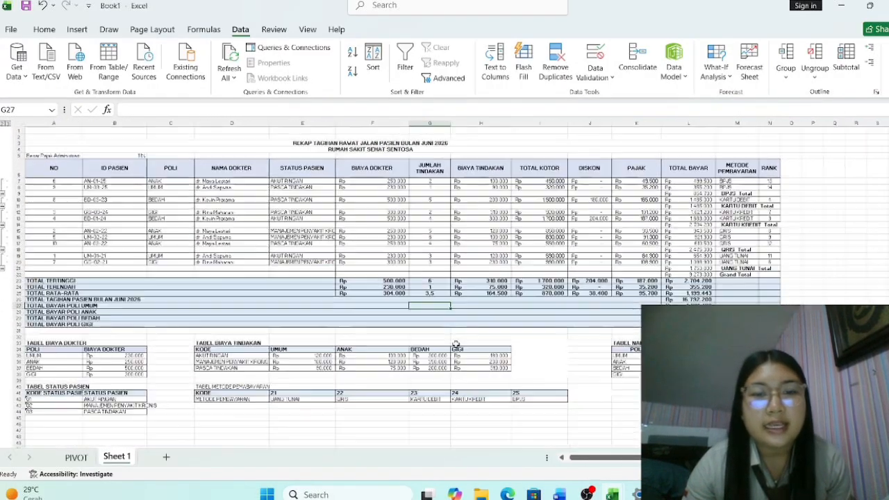